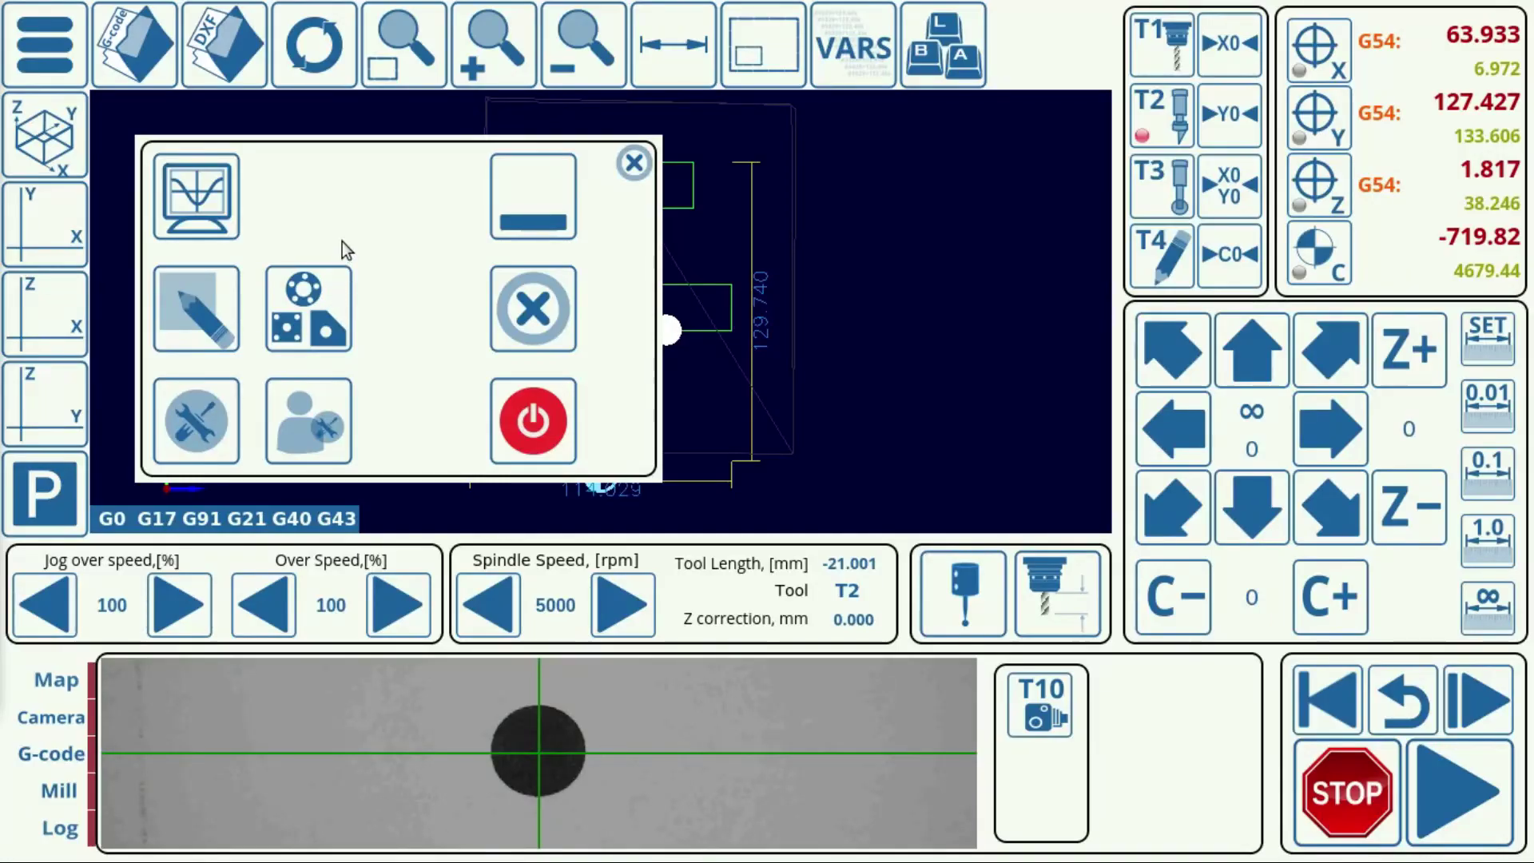
Step: Open the camera settings in the CNC configuration and select IP Camera as the camera interface
{"action": "left_click", "coordinate": [210, 402]}
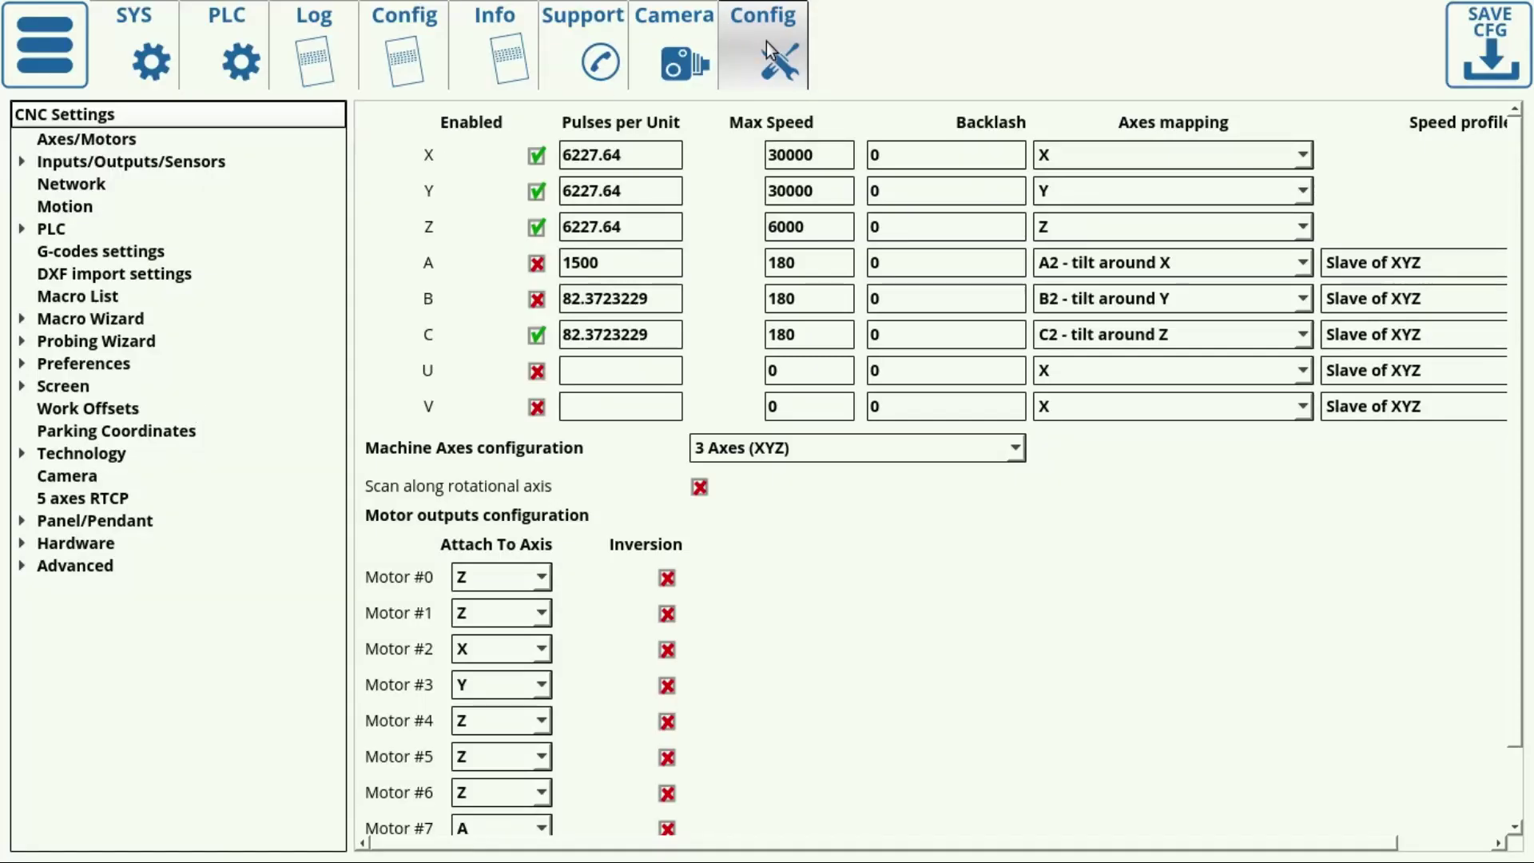
{"action": "left_click", "coordinate": [64, 476]}
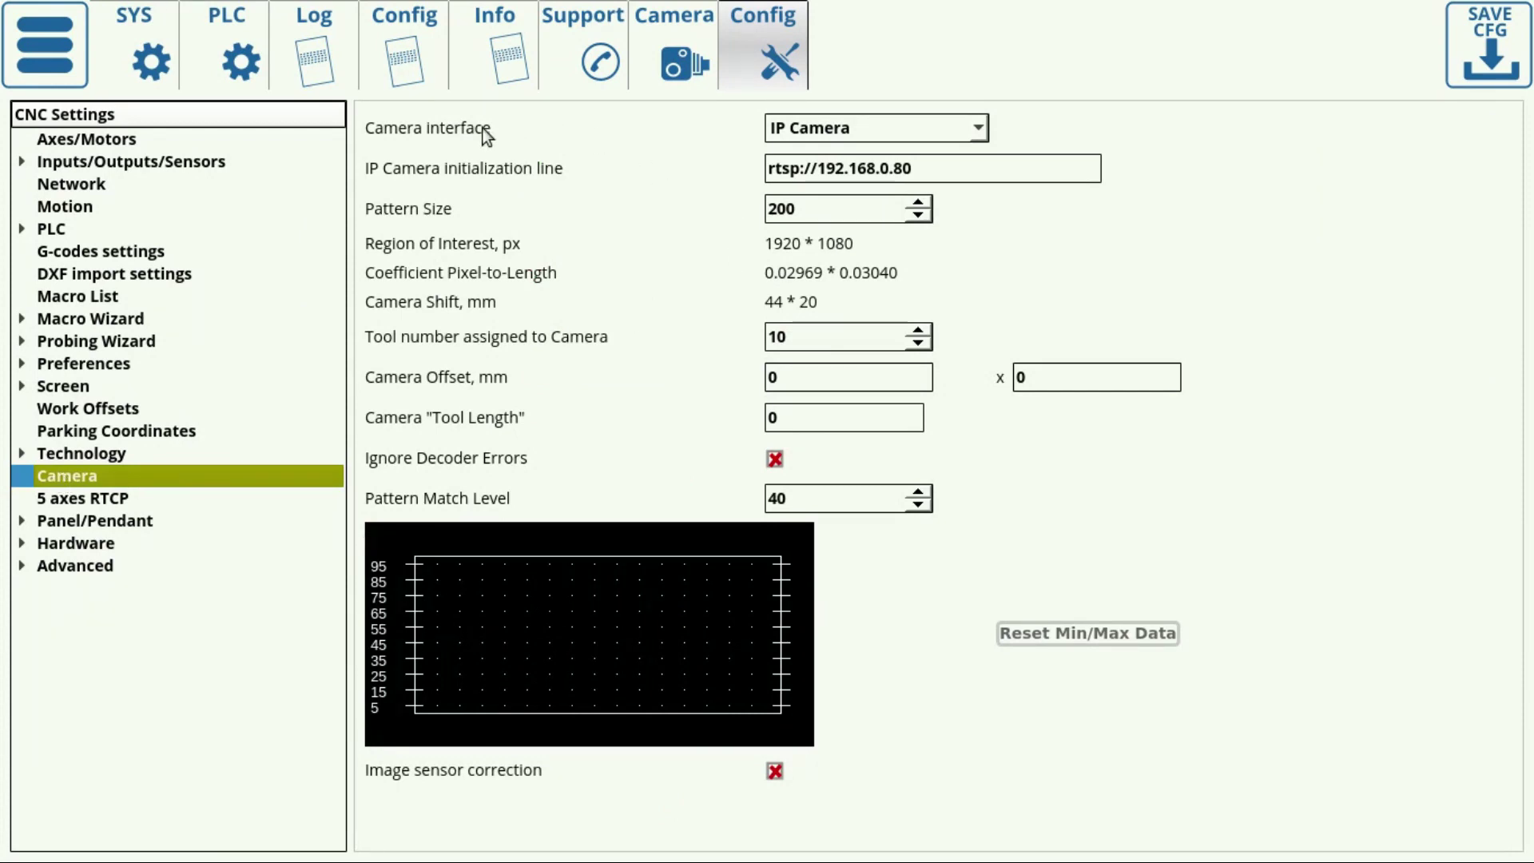
{"action": "left_click", "coordinate": [847, 134]}
{"action": "left_click", "coordinate": [858, 104]}
{"action": "left_click", "coordinate": [861, 128]}
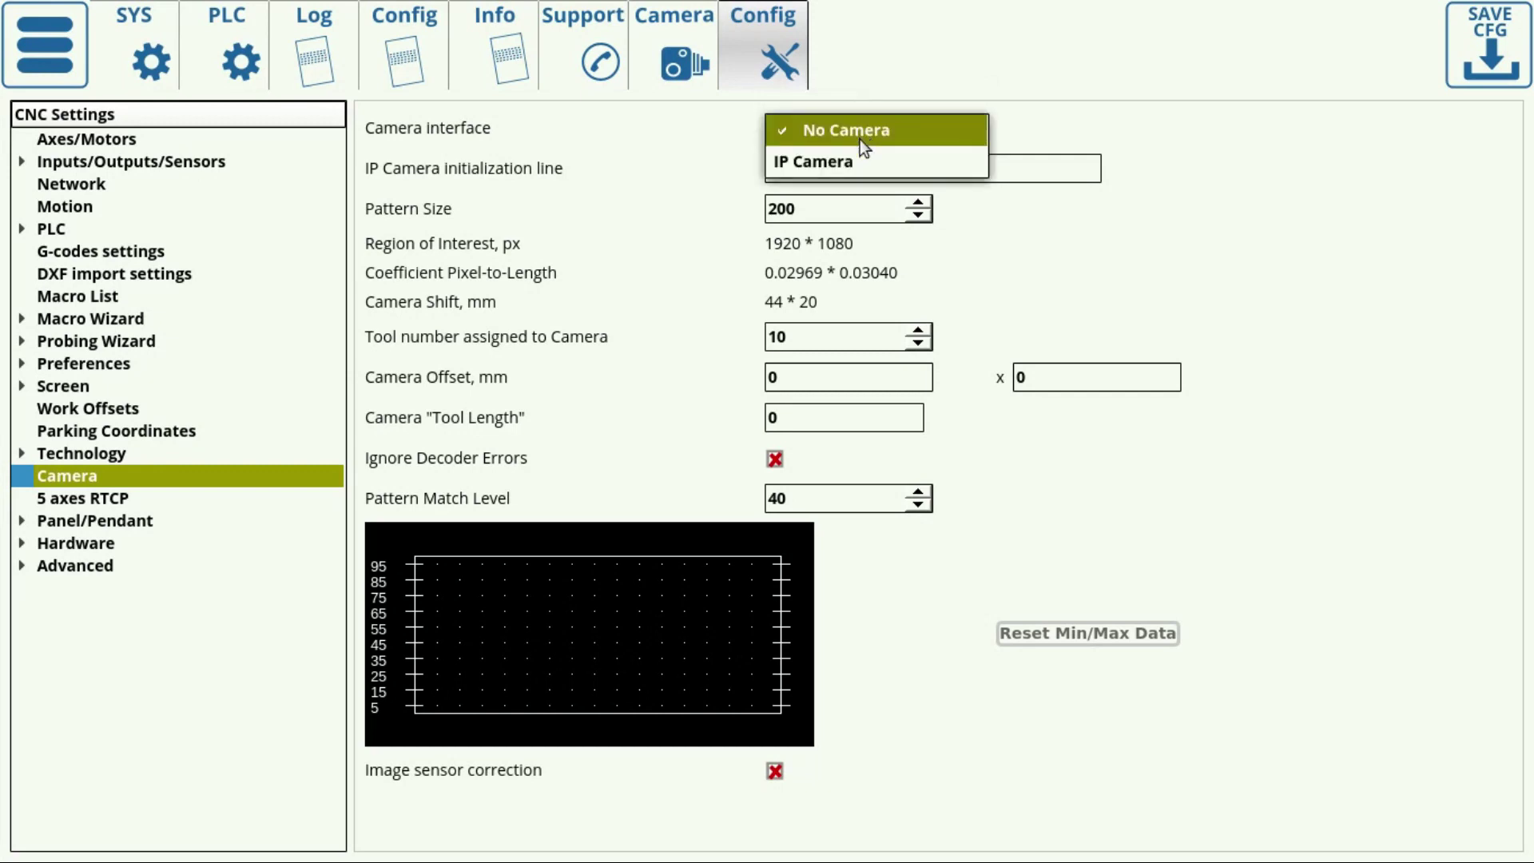
{"action": "left_click", "coordinate": [861, 159]}
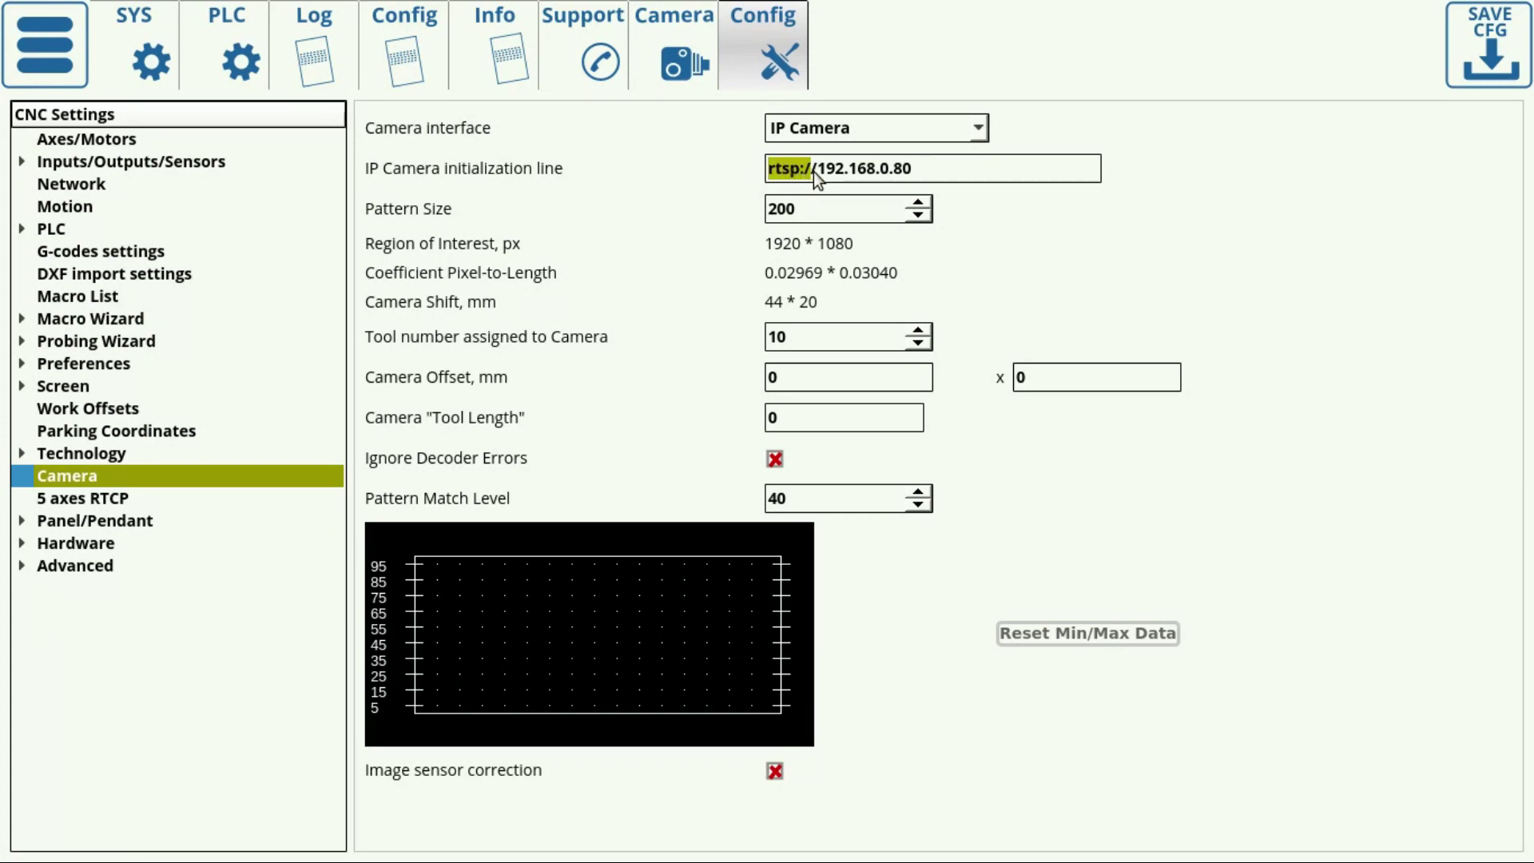
Step: Review the IP camera initialization line and the pattern size, comparing them with the live camera image and its pattern preview
{"action": "left_click_drag", "start_coordinate": [819, 172], "coordinate": [821, 170]}
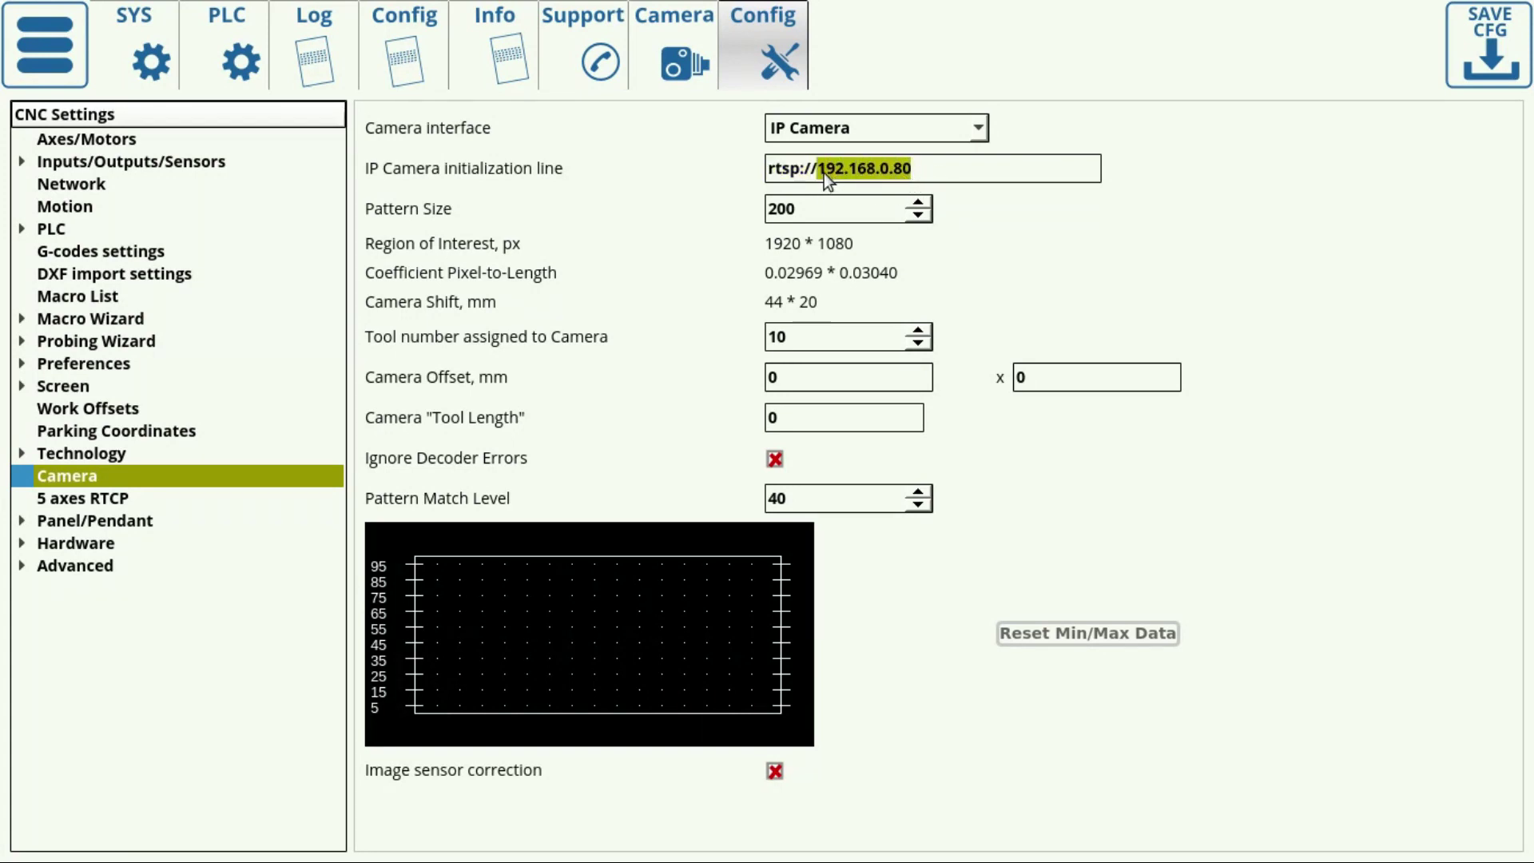
{"action": "double_click", "coordinate": [918, 172]}
{"action": "key", "text": "shift+Left"}
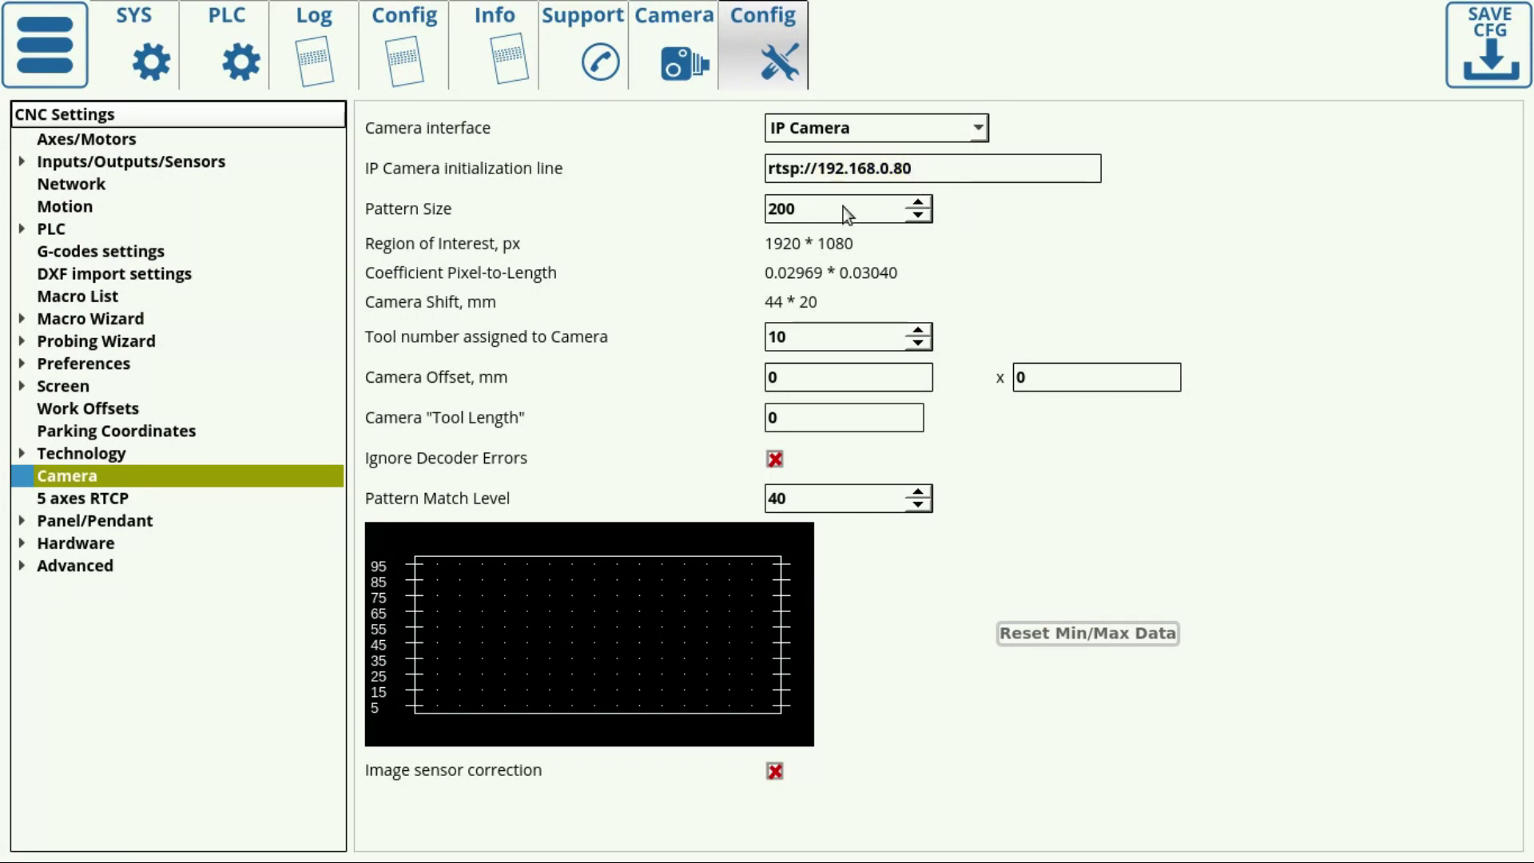
{"action": "left_click_drag", "start_coordinate": [830, 207], "coordinate": [758, 210]}
{"action": "left_click", "coordinate": [679, 44]}
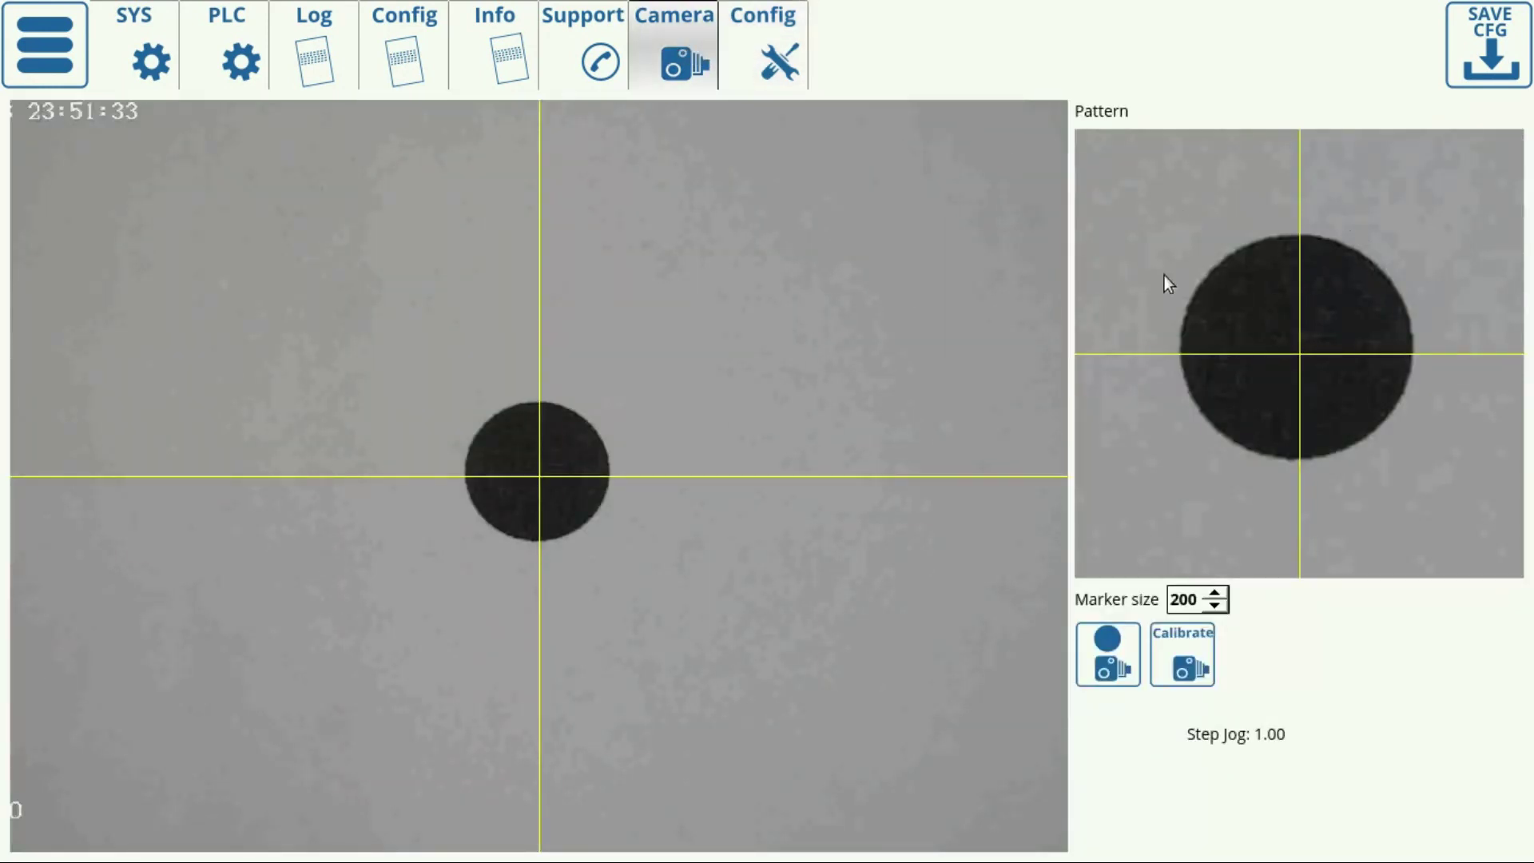
{"action": "left_click", "coordinate": [785, 49]}
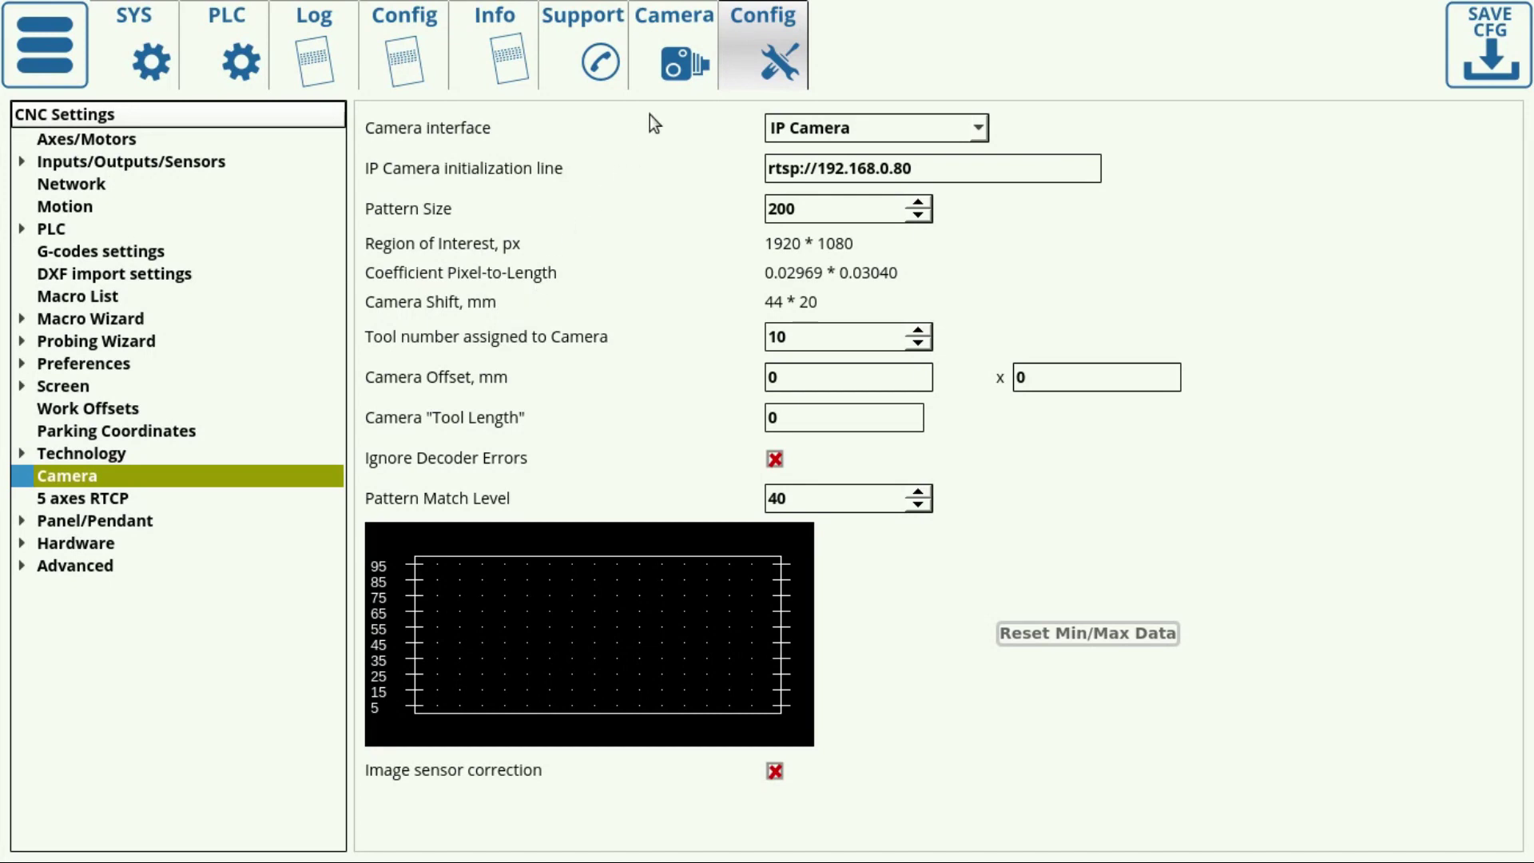
{"action": "left_click", "coordinate": [681, 66]}
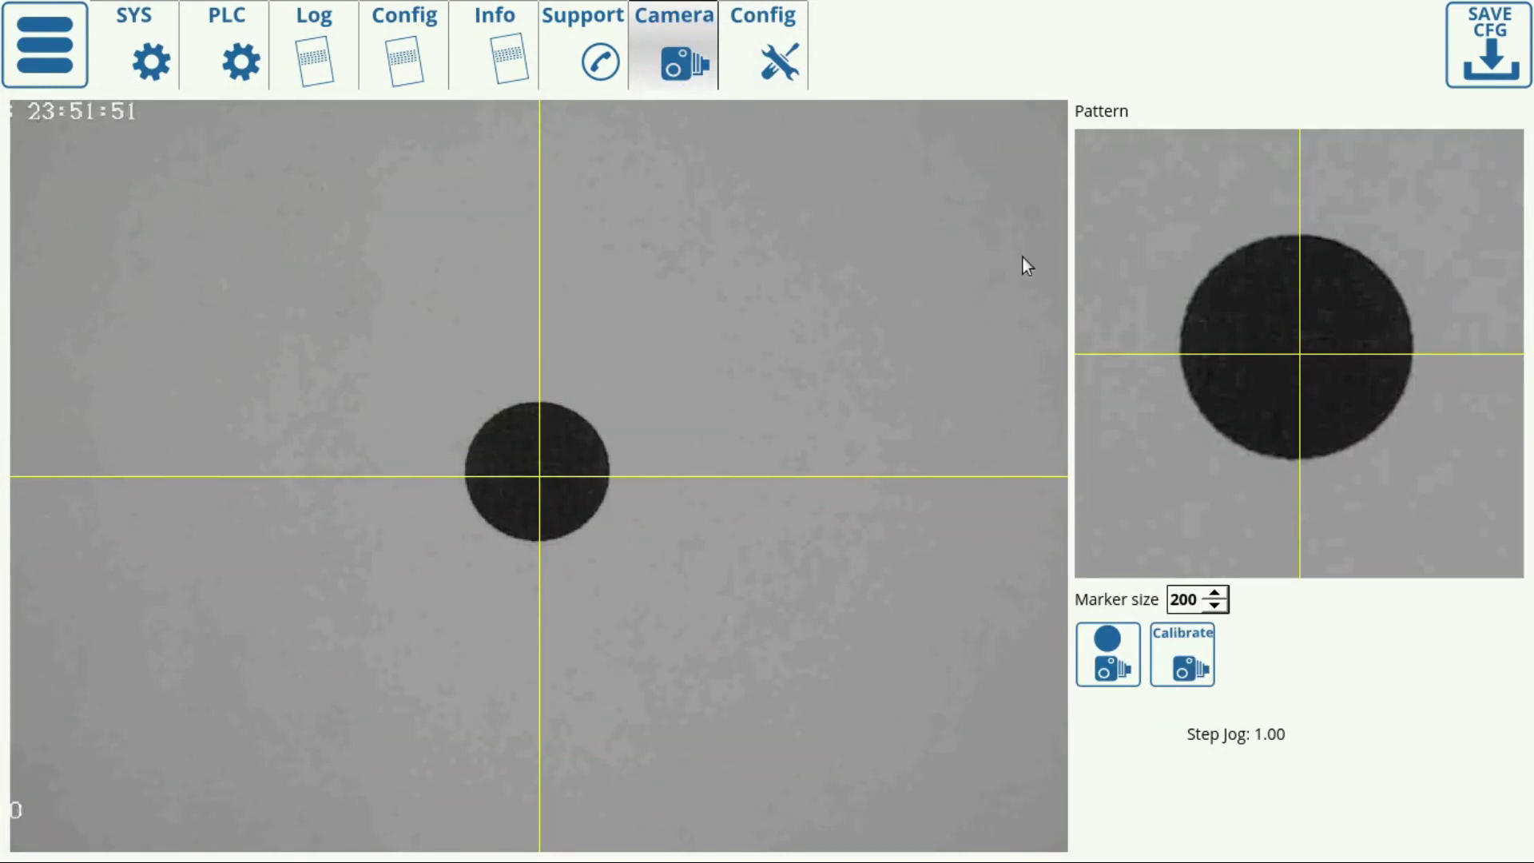
Step: Review the tool number assigned to the camera, both camera offset values and the camera tool length in the configuration
{"action": "left_click", "coordinate": [763, 57]}
{"action": "double_click", "coordinate": [802, 337]}
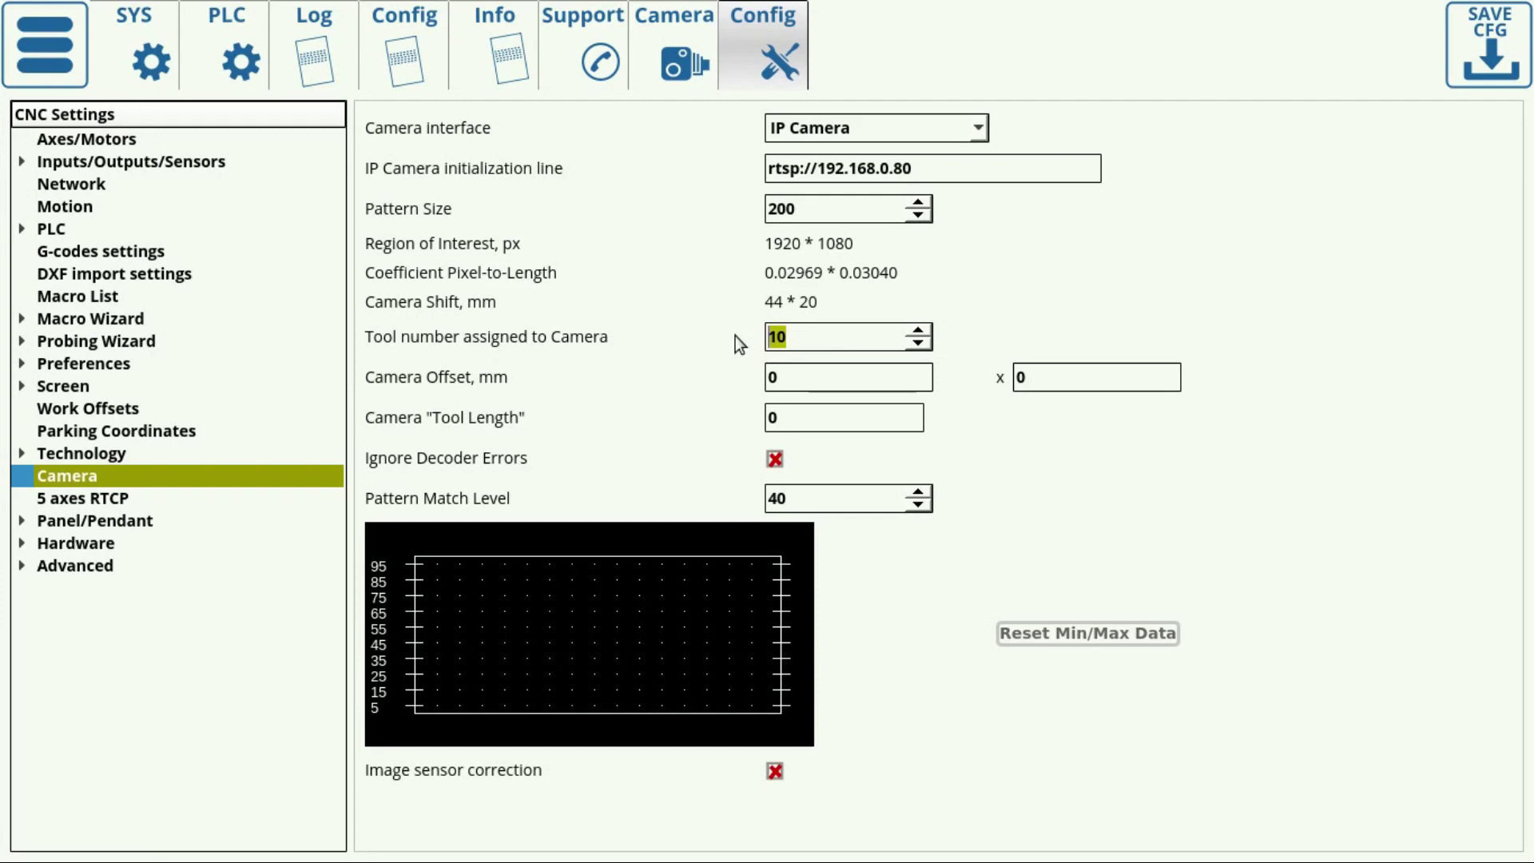
{"action": "double_click", "coordinate": [772, 378]}
{"action": "double_click", "coordinate": [1027, 378]}
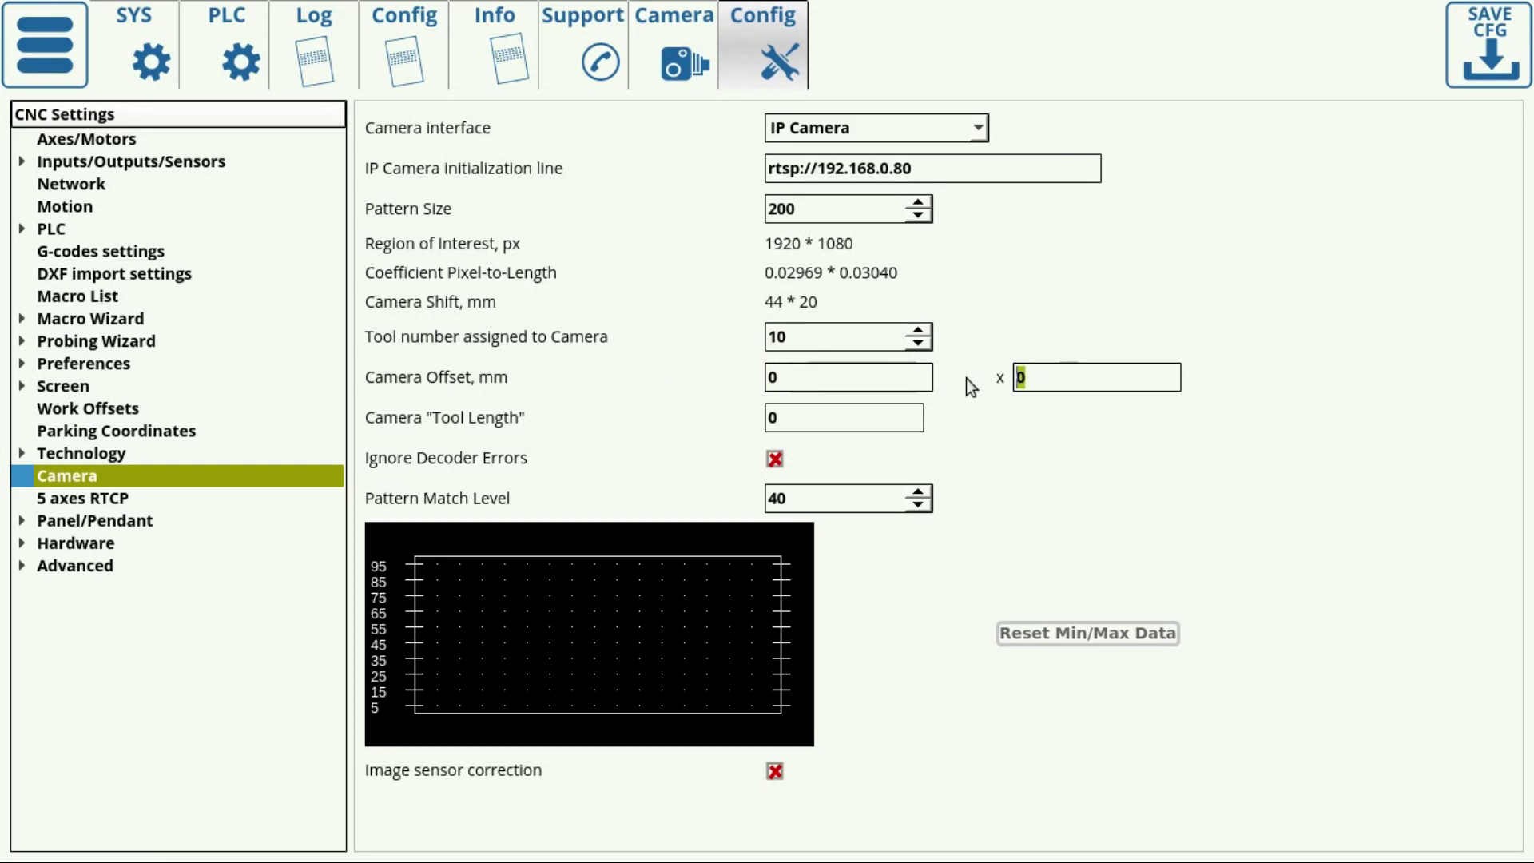
{"action": "double_click", "coordinate": [804, 380]}
{"action": "left_click", "coordinate": [1017, 380]}
{"action": "double_click", "coordinate": [790, 421]}
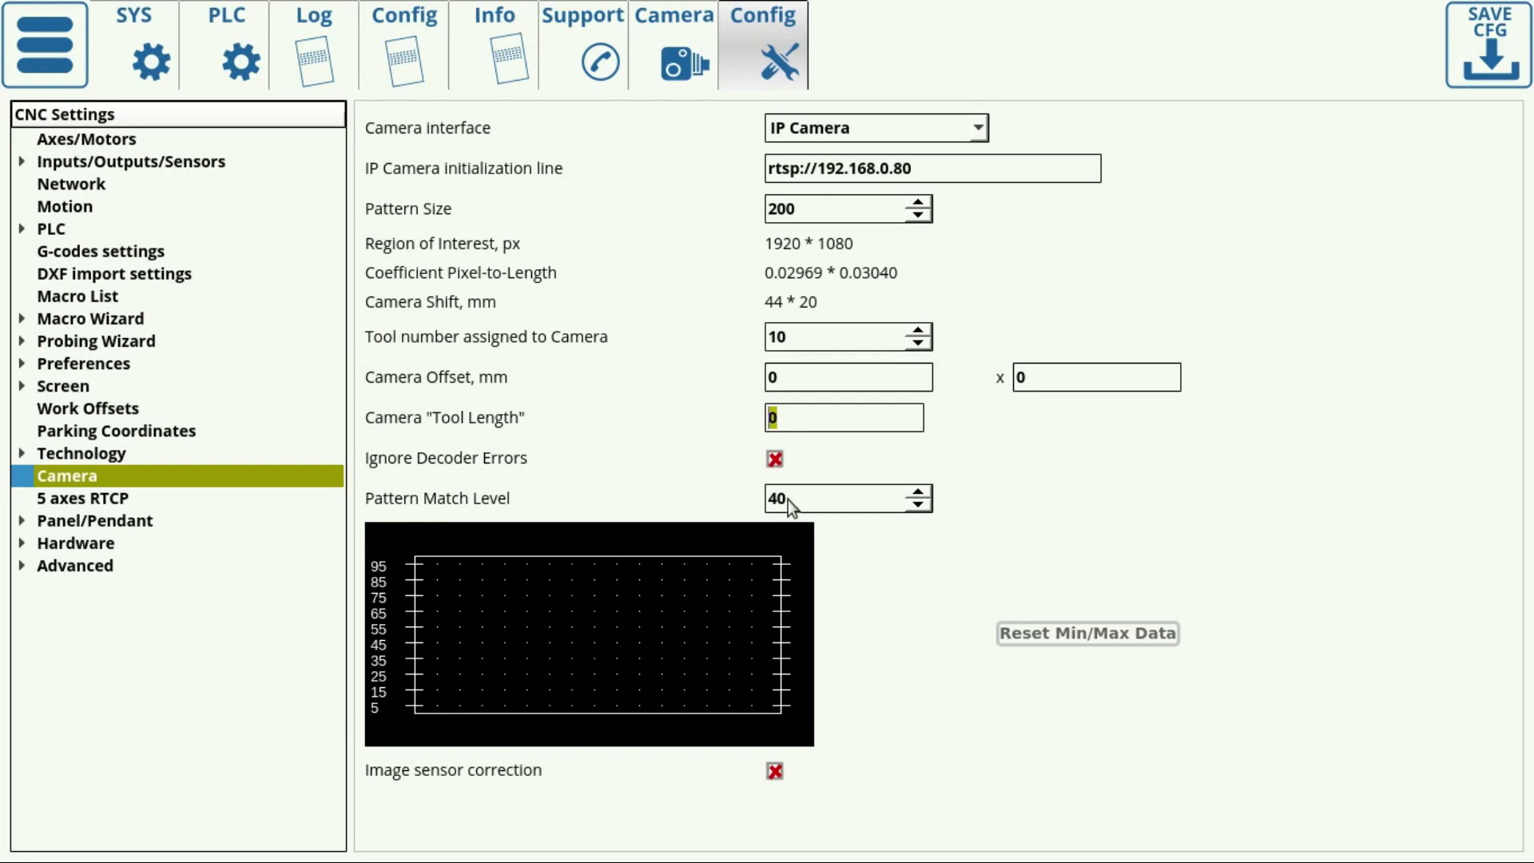
Step: Check the live camera image and set the camera's Pattern Match Level to 500
{"action": "left_click", "coordinate": [787, 500]}
{"action": "left_click", "coordinate": [678, 48]}
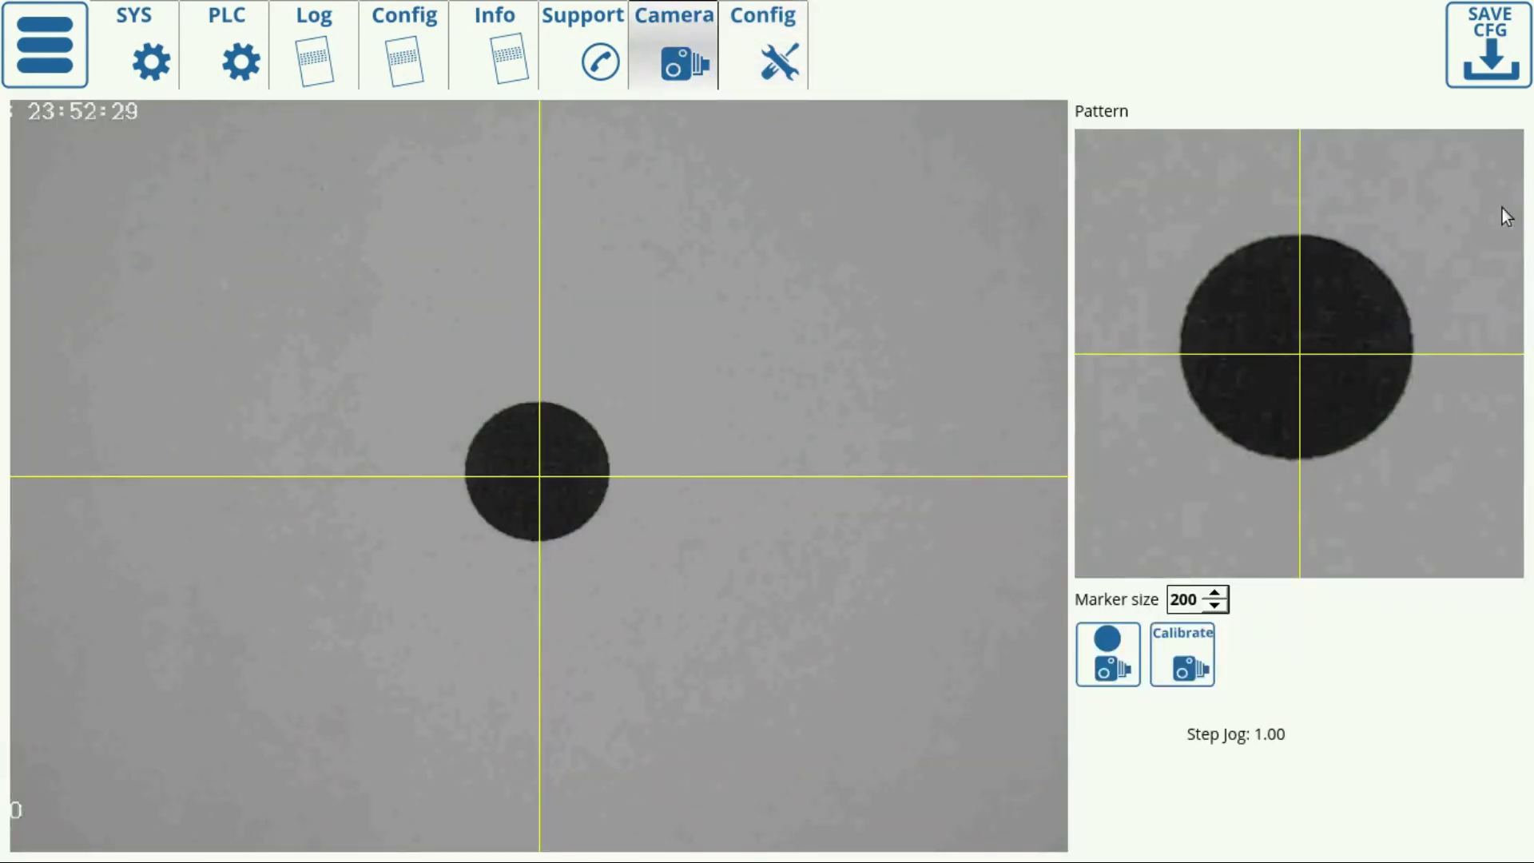
{"action": "left_click", "coordinate": [776, 55]}
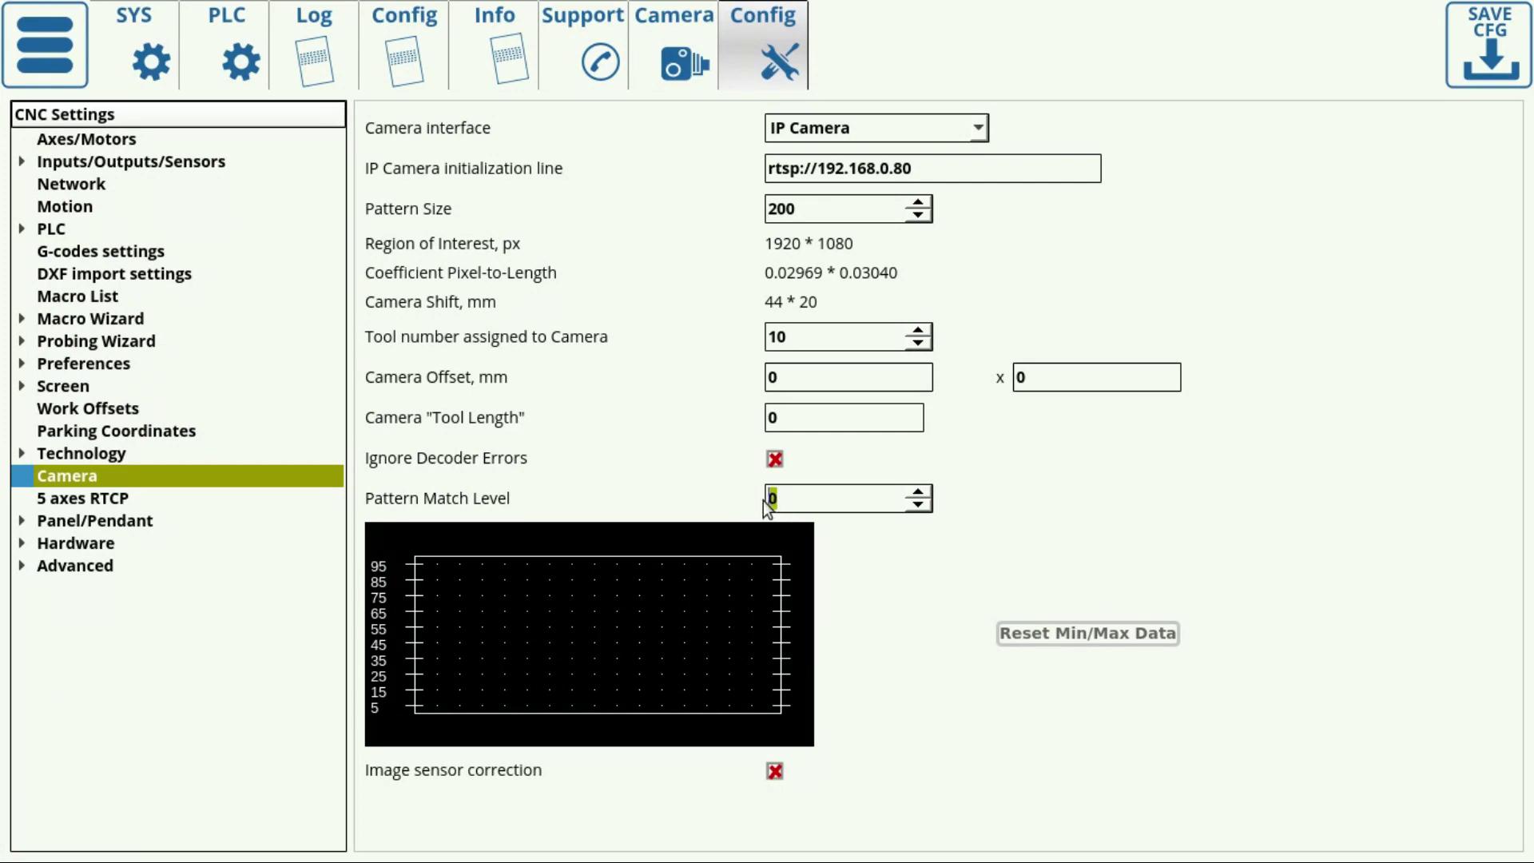
{"action": "type", "text": "500"}
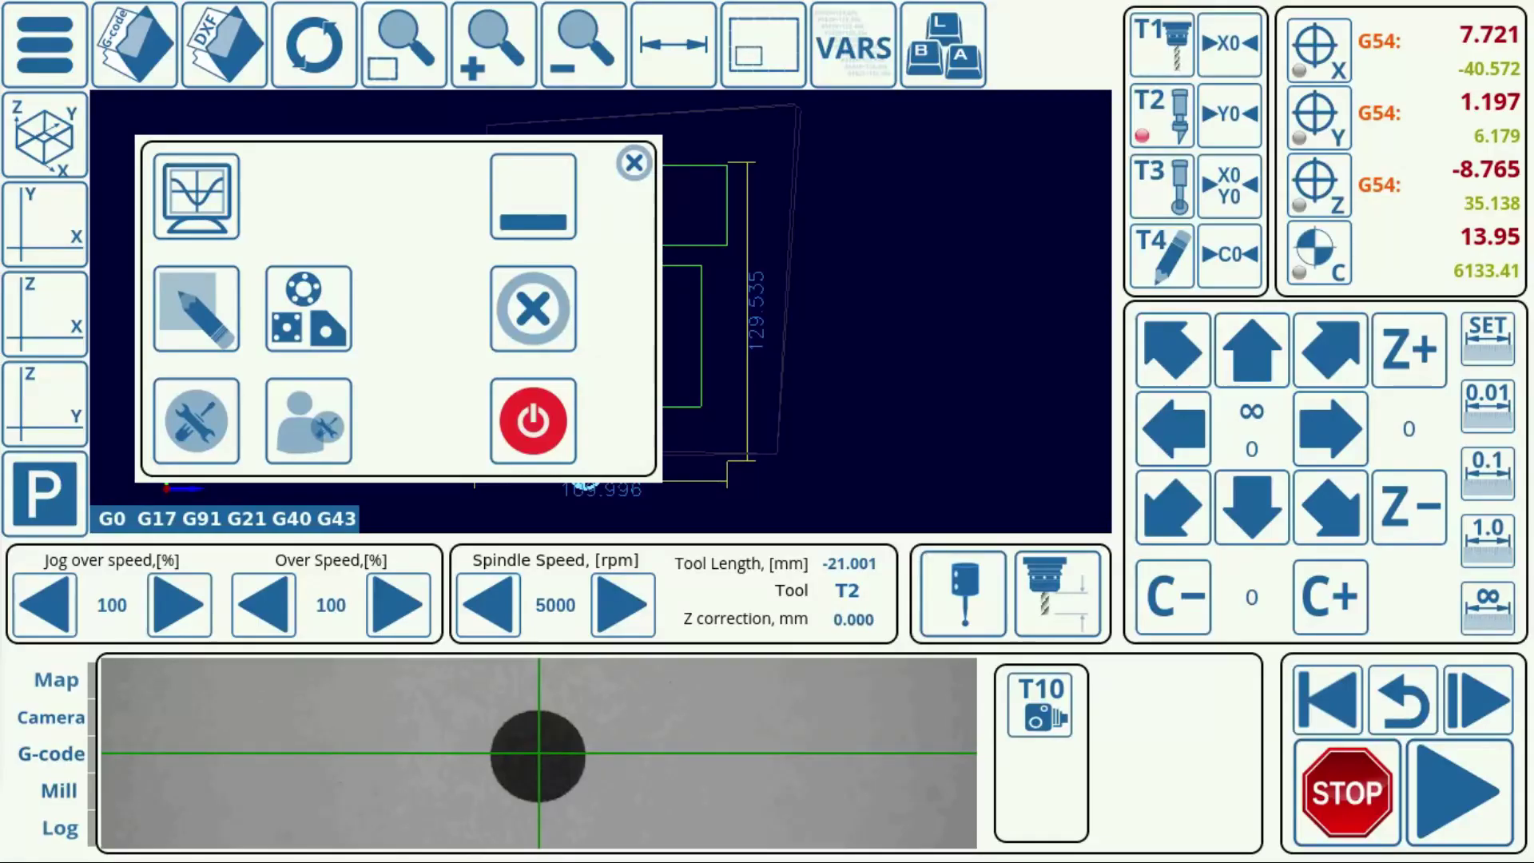
Step: Capture the centred black circle as the new CNC Vision pattern and start the camera calibration
{"action": "left_click", "coordinate": [181, 410]}
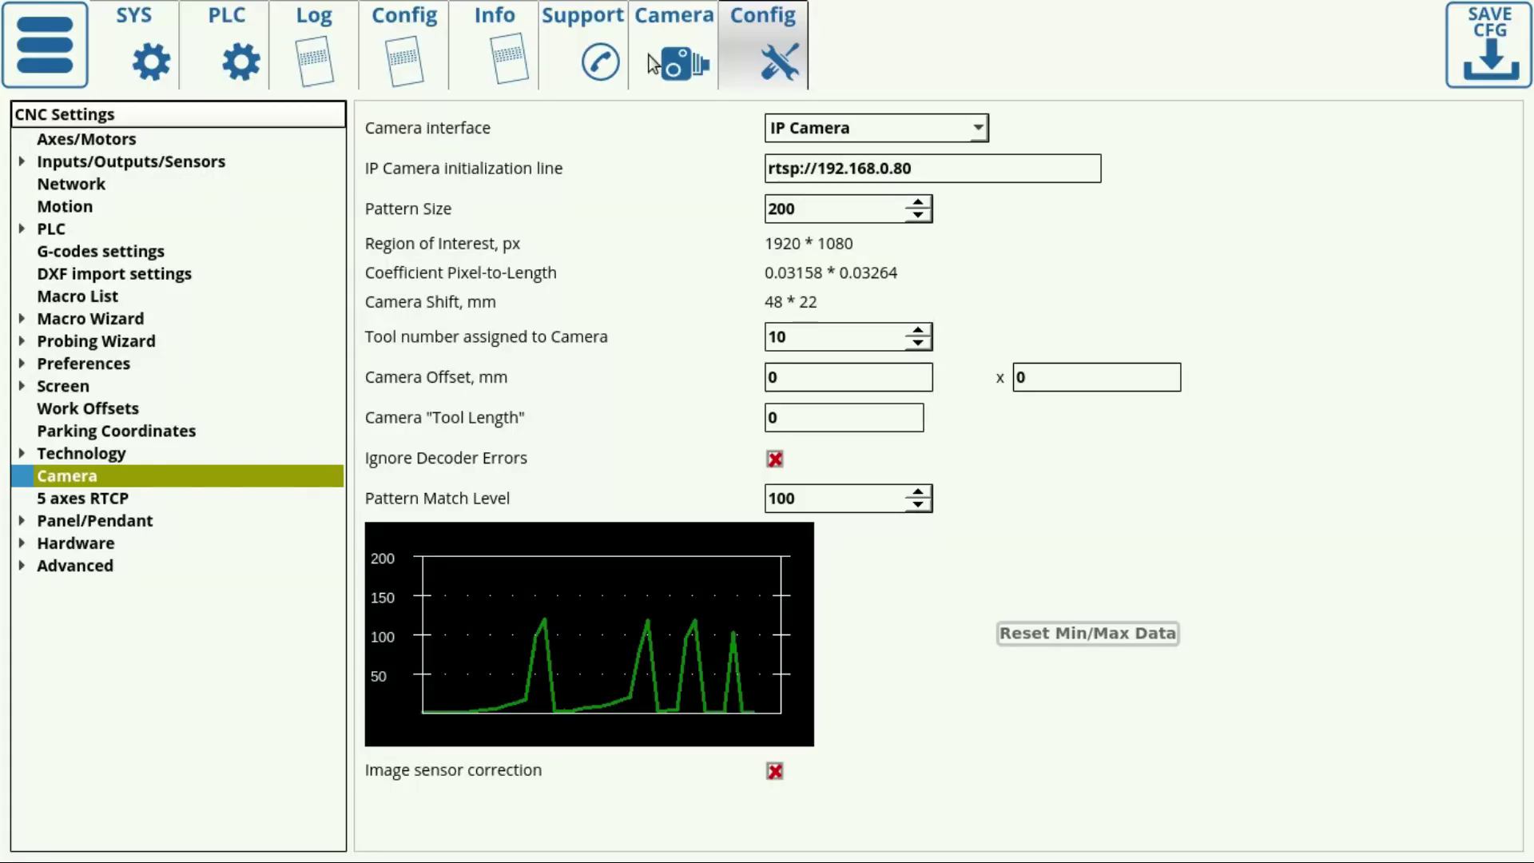
{"action": "left_click", "coordinate": [647, 56]}
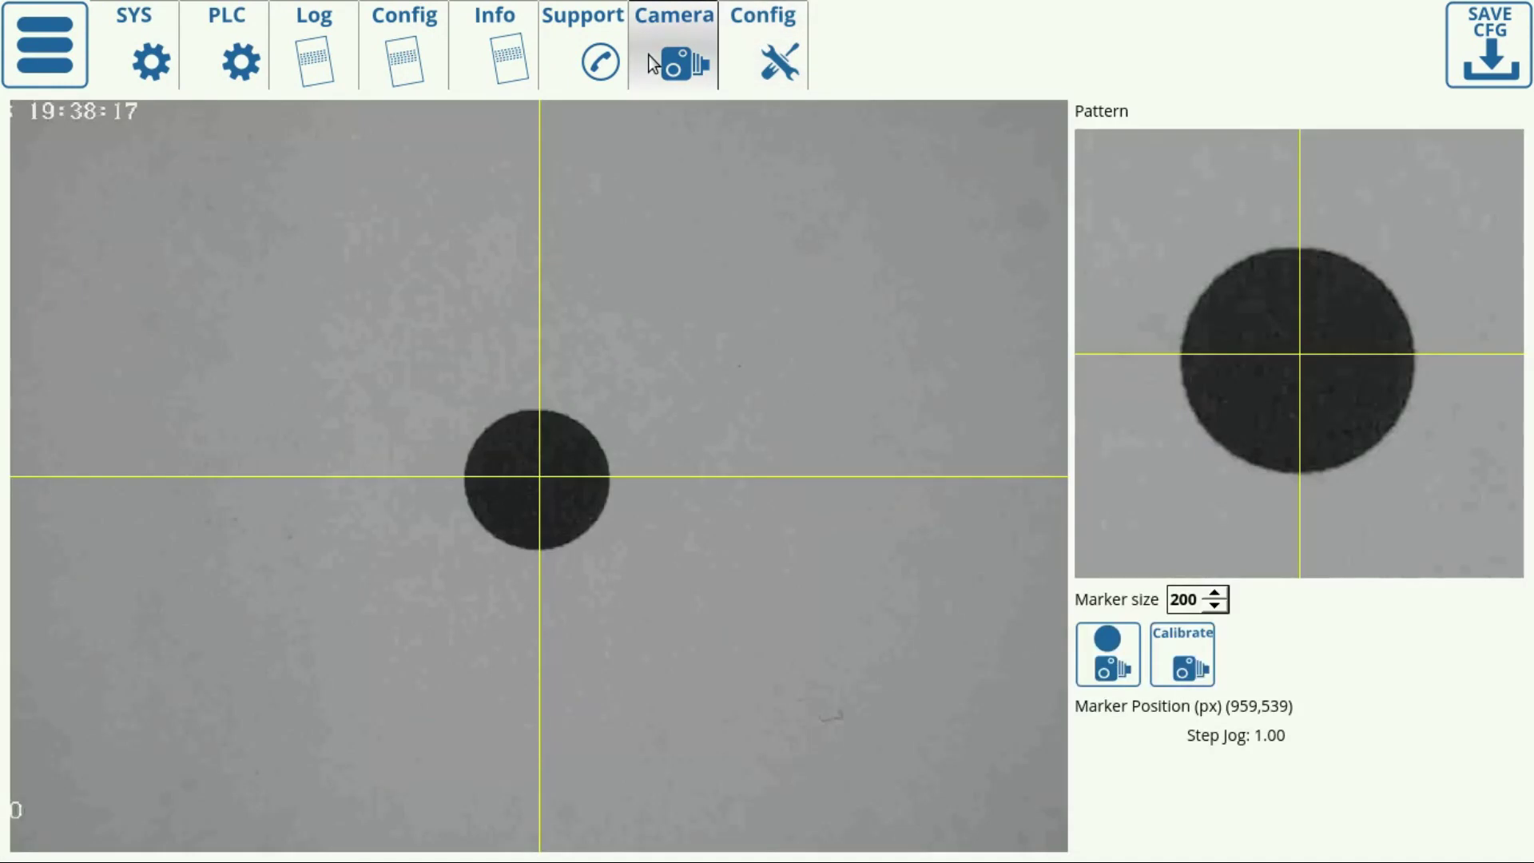
{"action": "left_click", "coordinate": [1094, 651]}
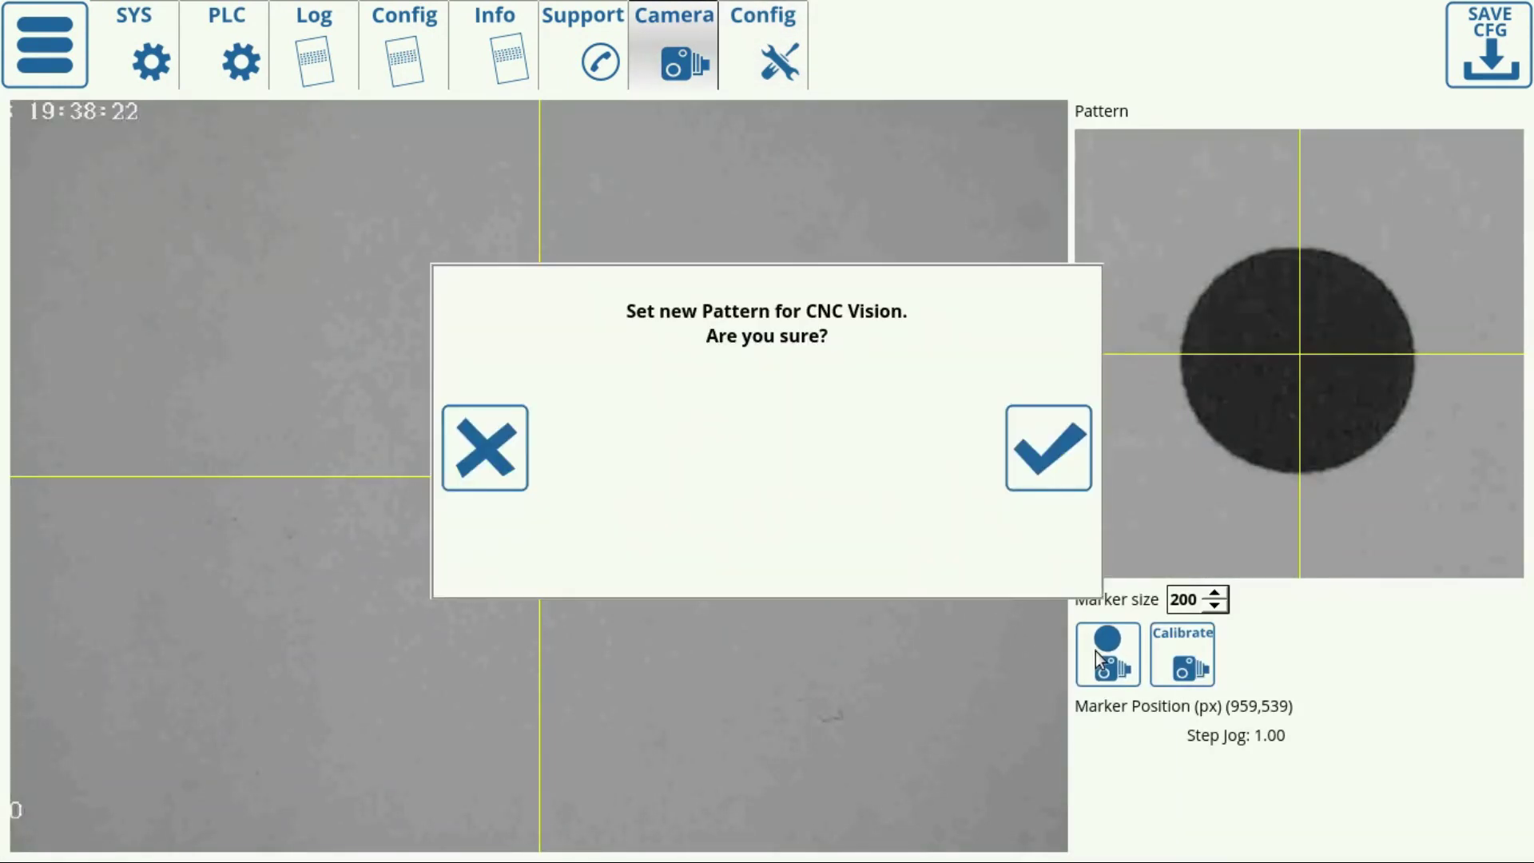
{"action": "left_click", "coordinate": [1022, 430]}
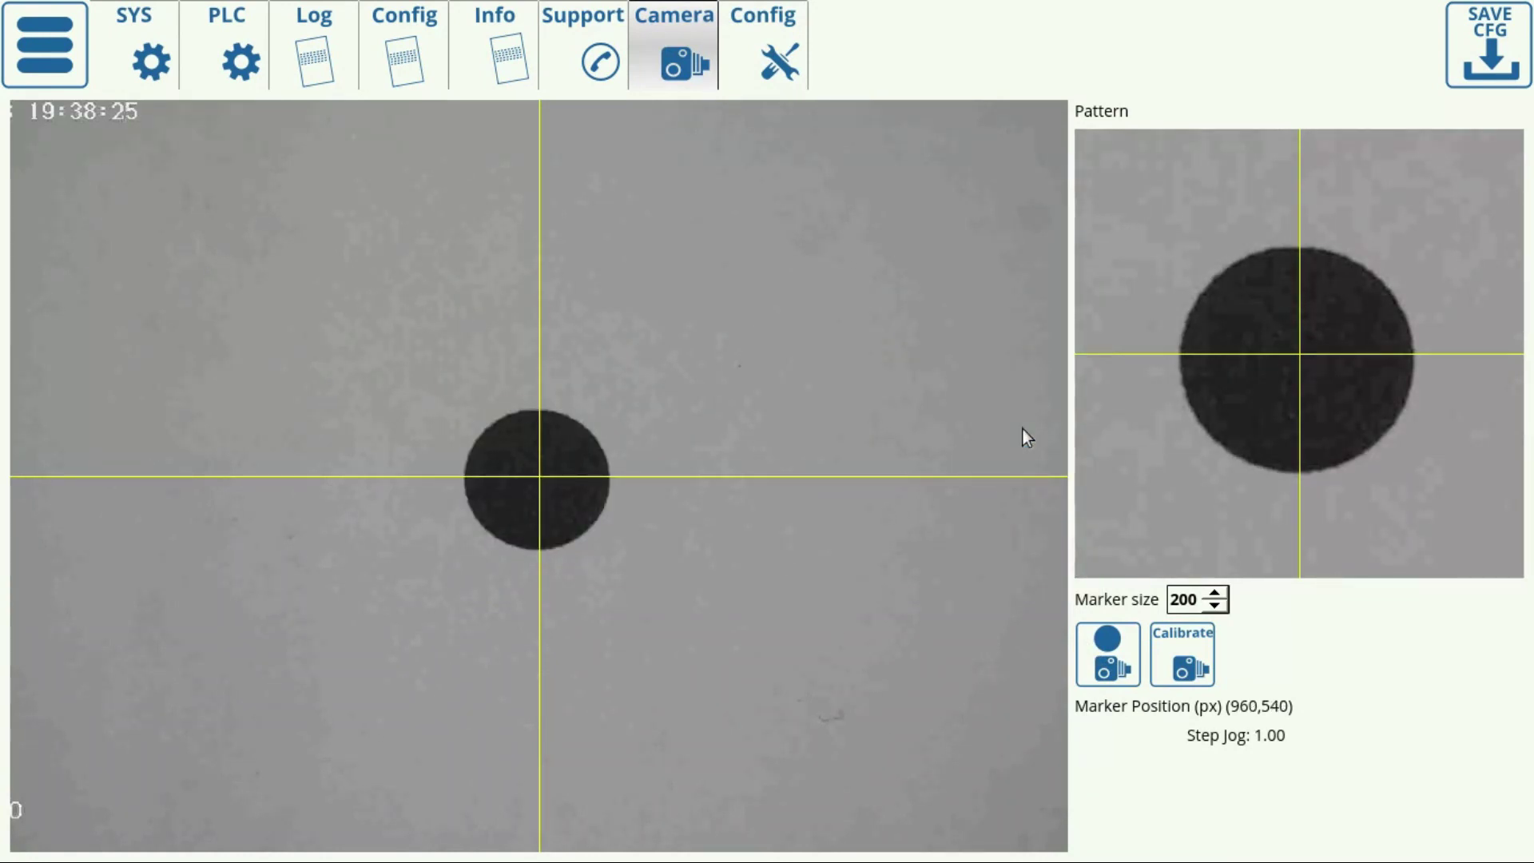
{"action": "left_click", "coordinate": [1186, 671]}
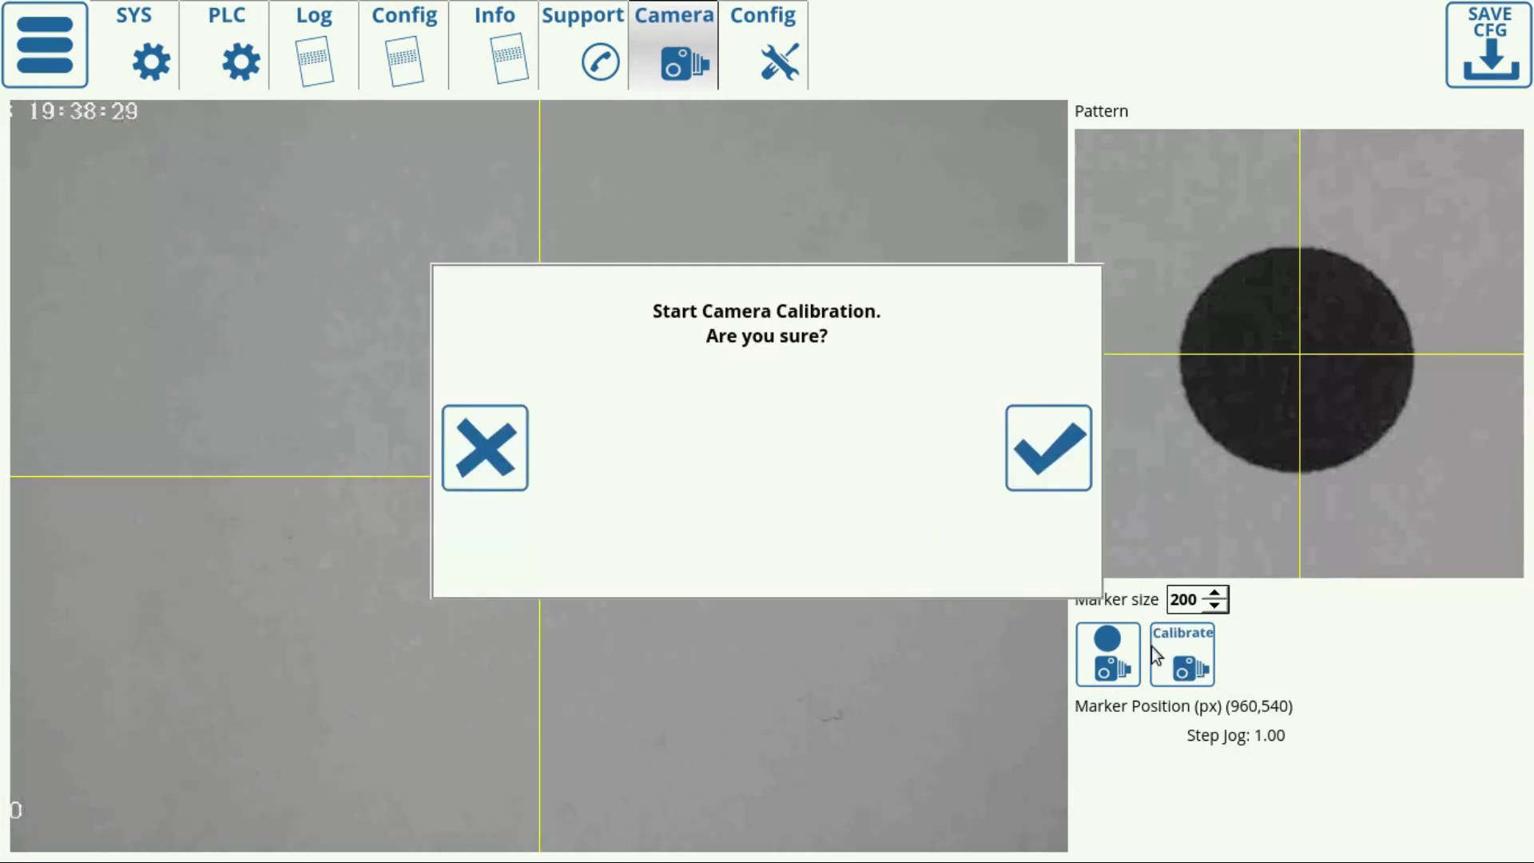
{"action": "left_click", "coordinate": [1046, 456]}
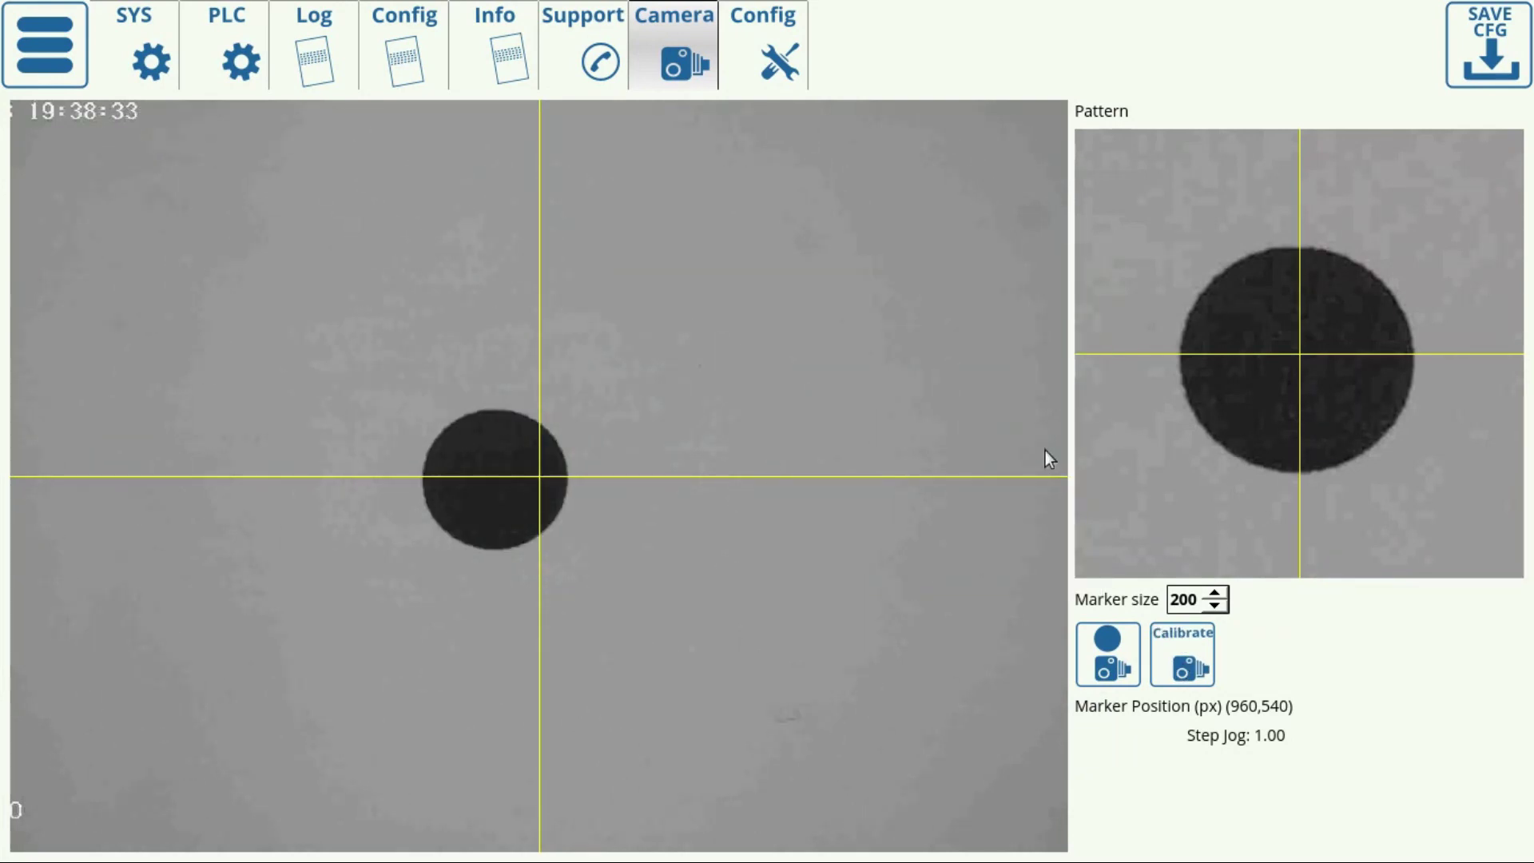
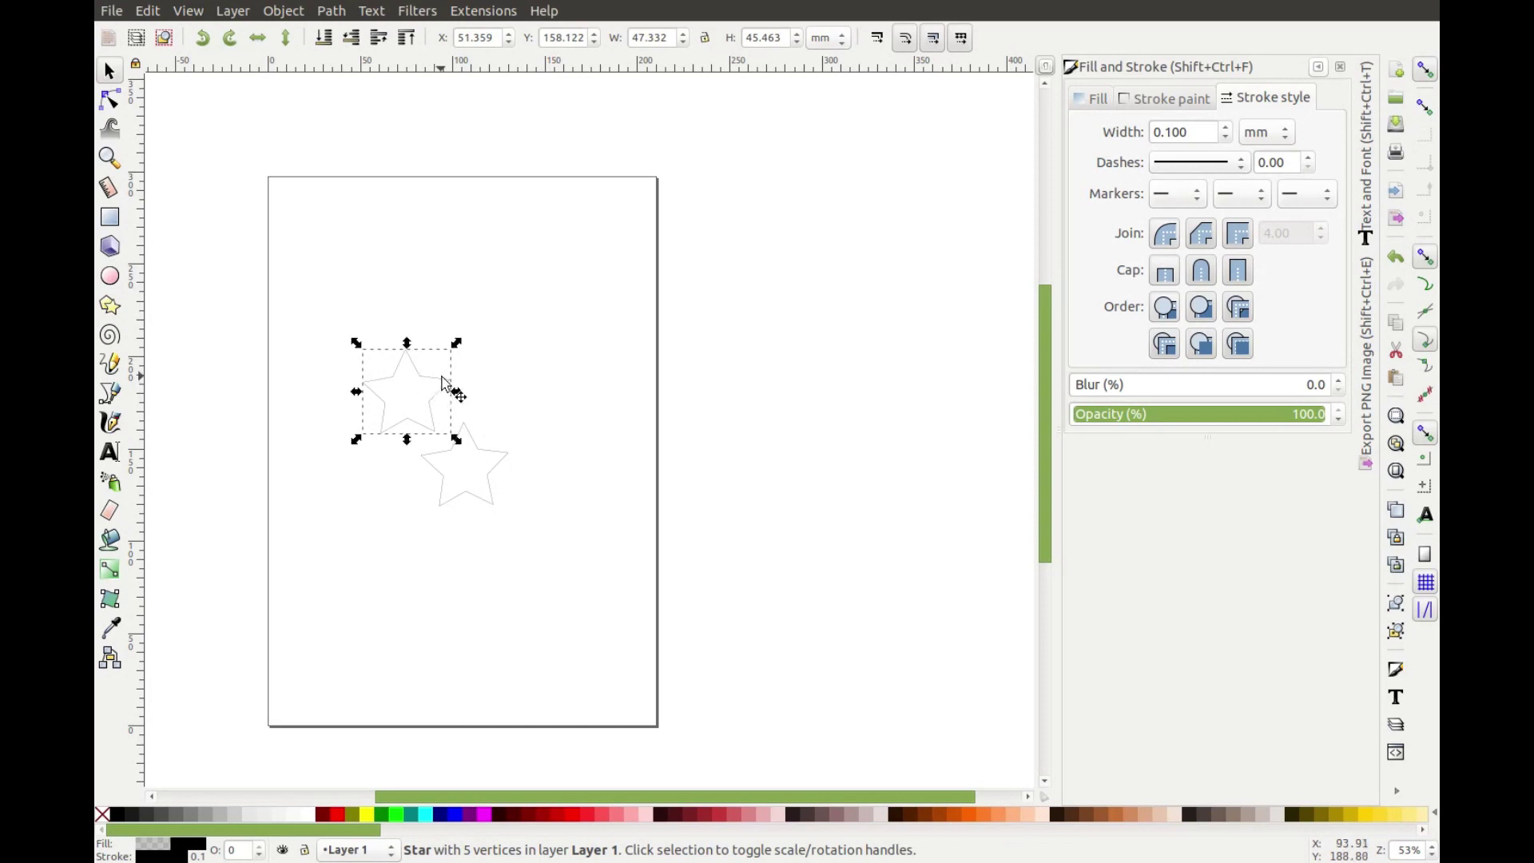
Step: In Inkscape, paste a third copy of the star and place it level with the upper star, to its right
{"action": "left_click", "coordinate": [500, 362]}
{"action": "key", "text": "ctrl+v"}
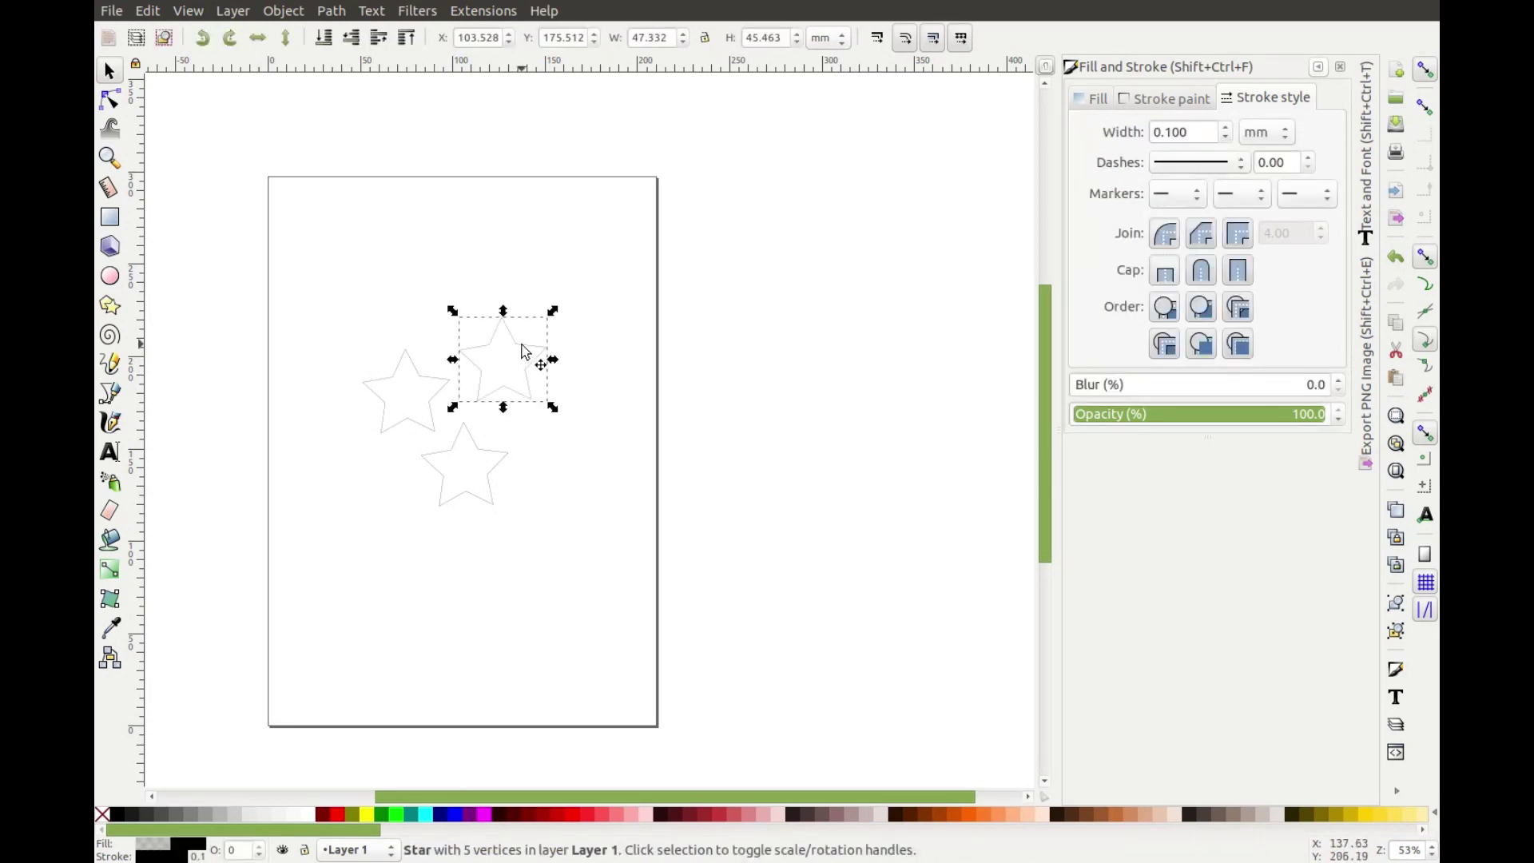
{"action": "left_click_drag", "start_coordinate": [520, 353], "coordinate": [531, 381]}
Step: Group the three stars and move the group slightly down the page
{"action": "left_click", "coordinate": [627, 575]}
{"action": "left_click_drag", "start_coordinate": [628, 576], "coordinate": [334, 276]}
{"action": "right_click", "coordinate": [412, 359]}
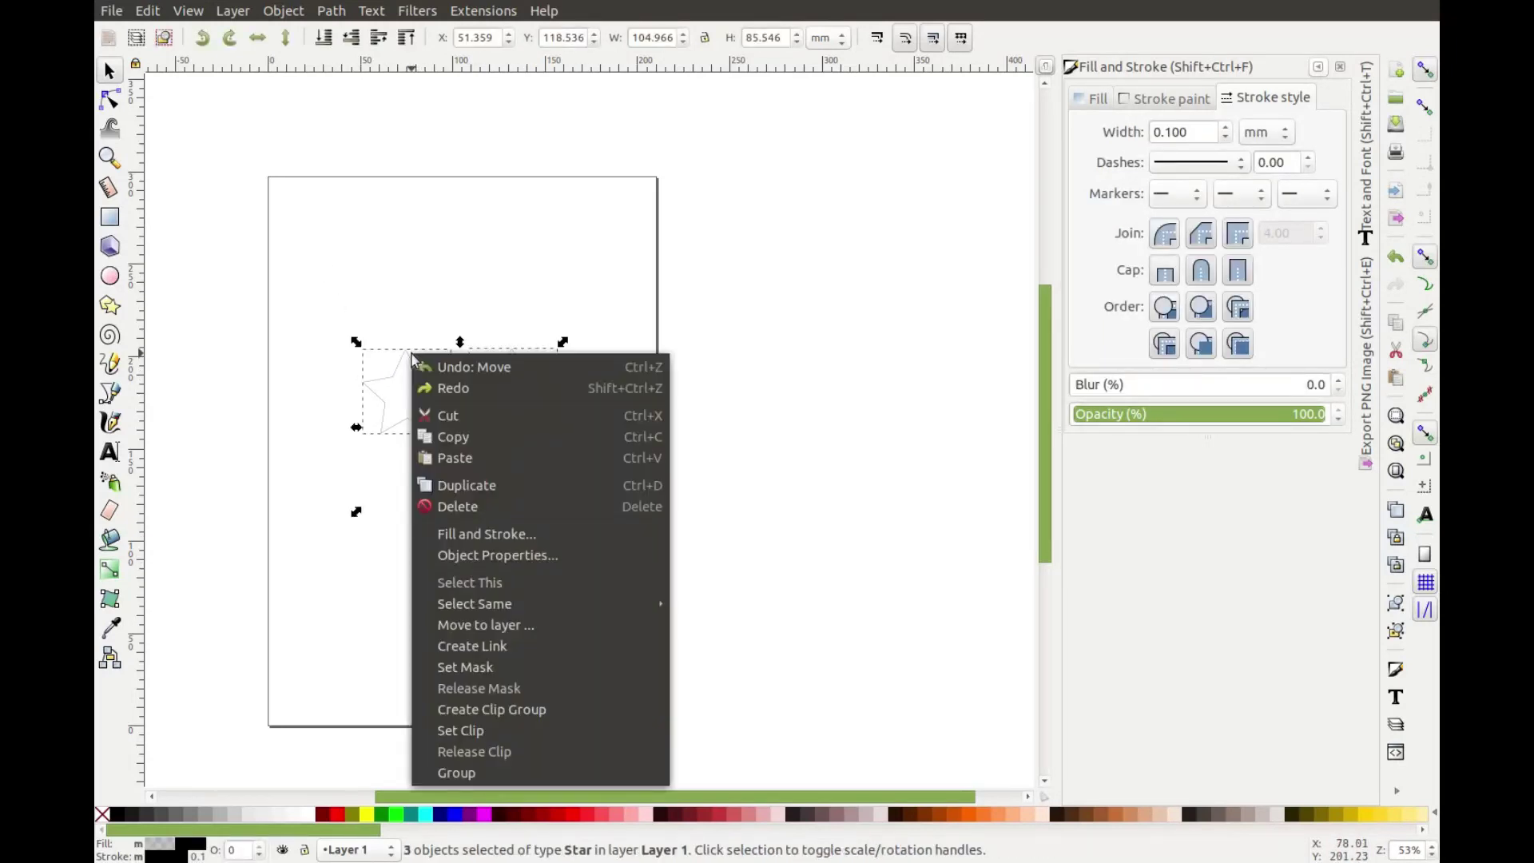
{"action": "left_click", "coordinate": [517, 772]}
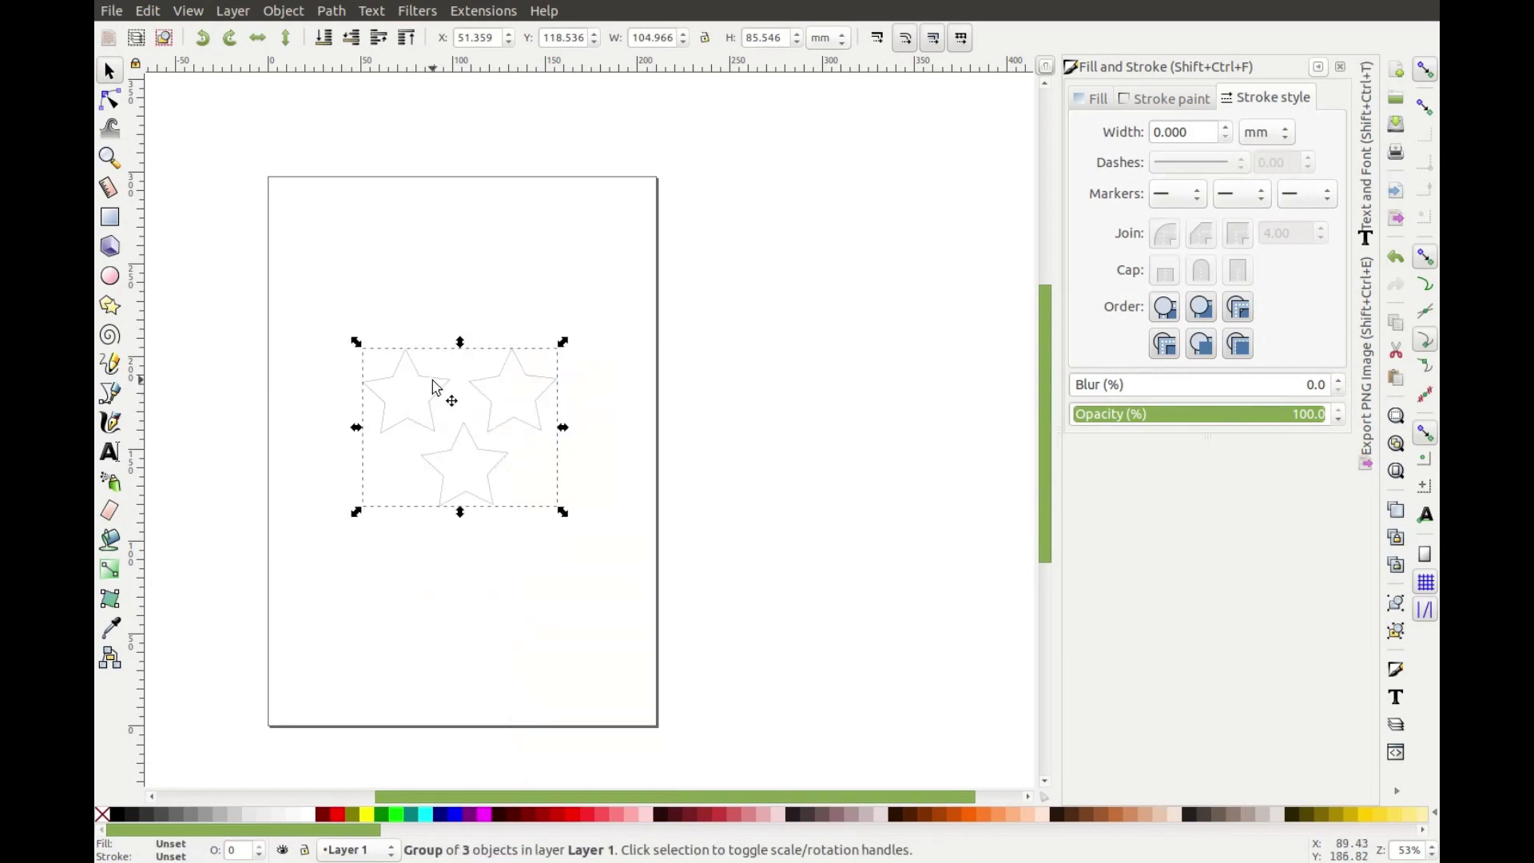
{"action": "left_click_drag", "start_coordinate": [445, 397], "coordinate": [439, 424]}
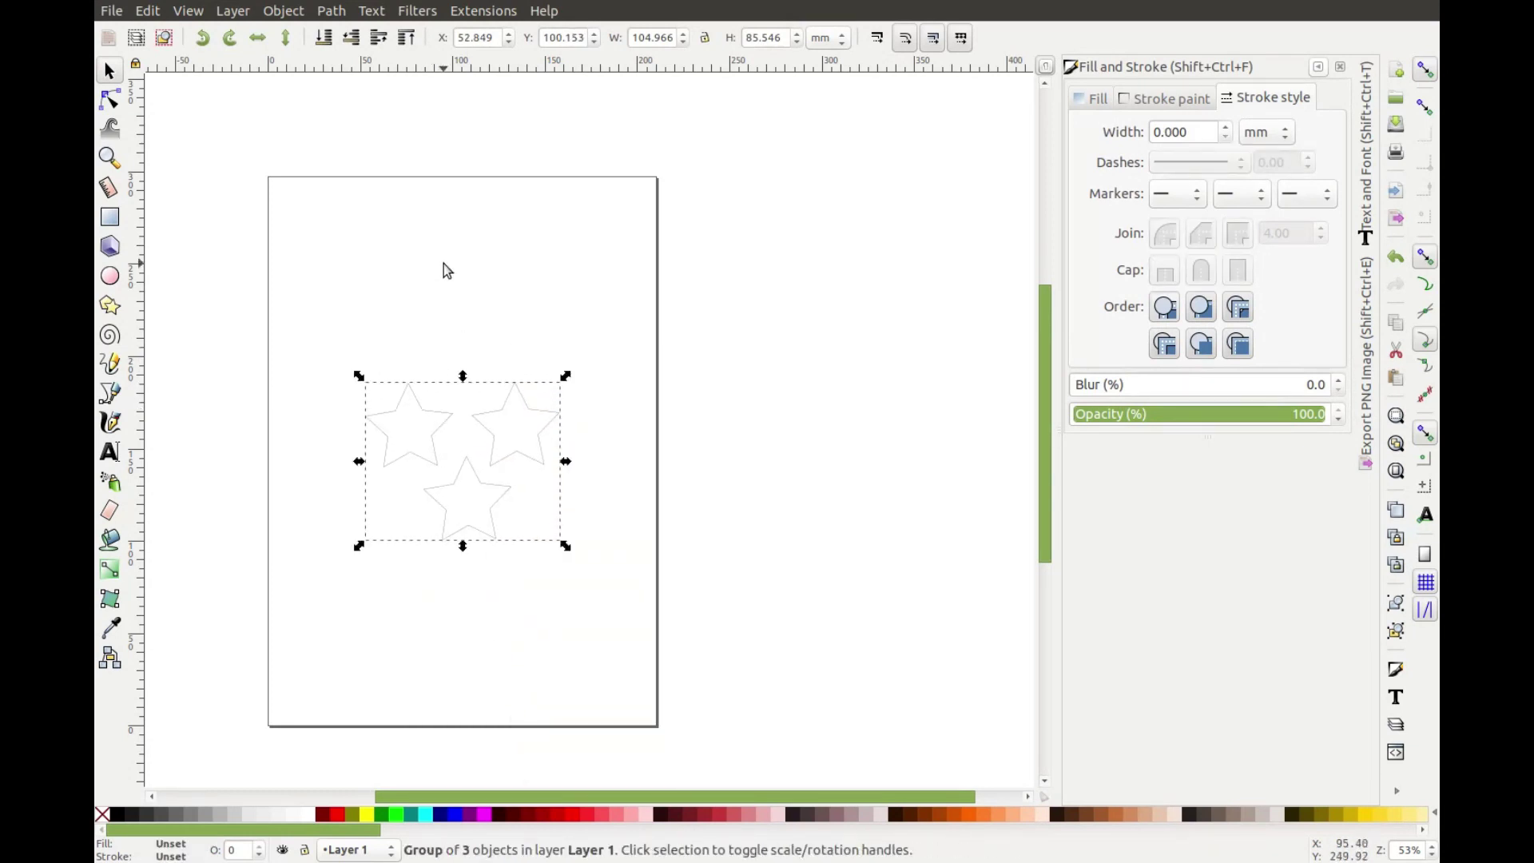
Step: Add a layer named Camera above the current layer
{"action": "left_click", "coordinate": [444, 268]}
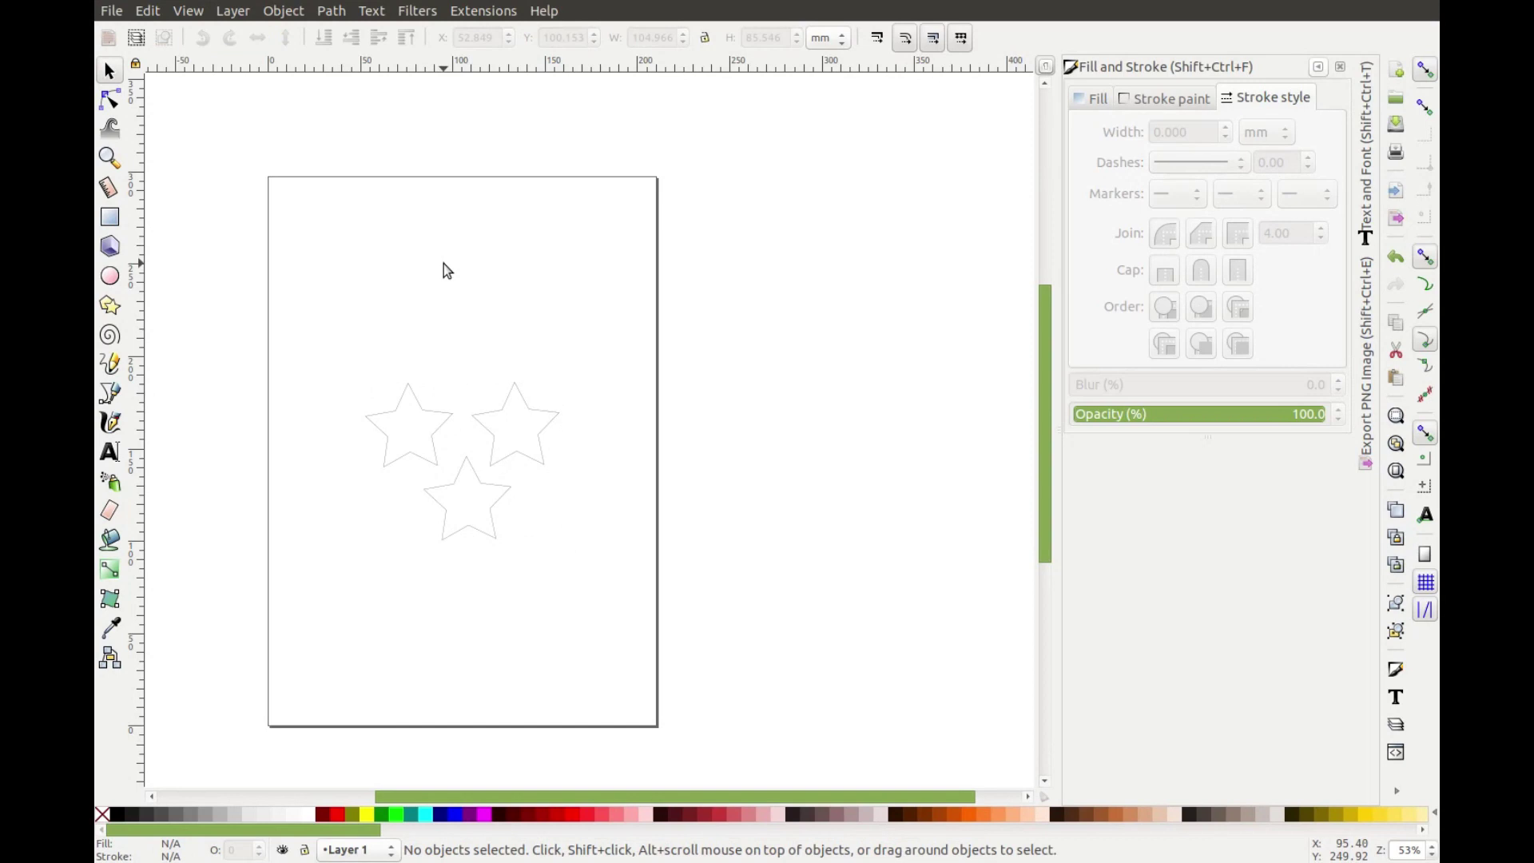
{"action": "left_click", "coordinate": [239, 11]}
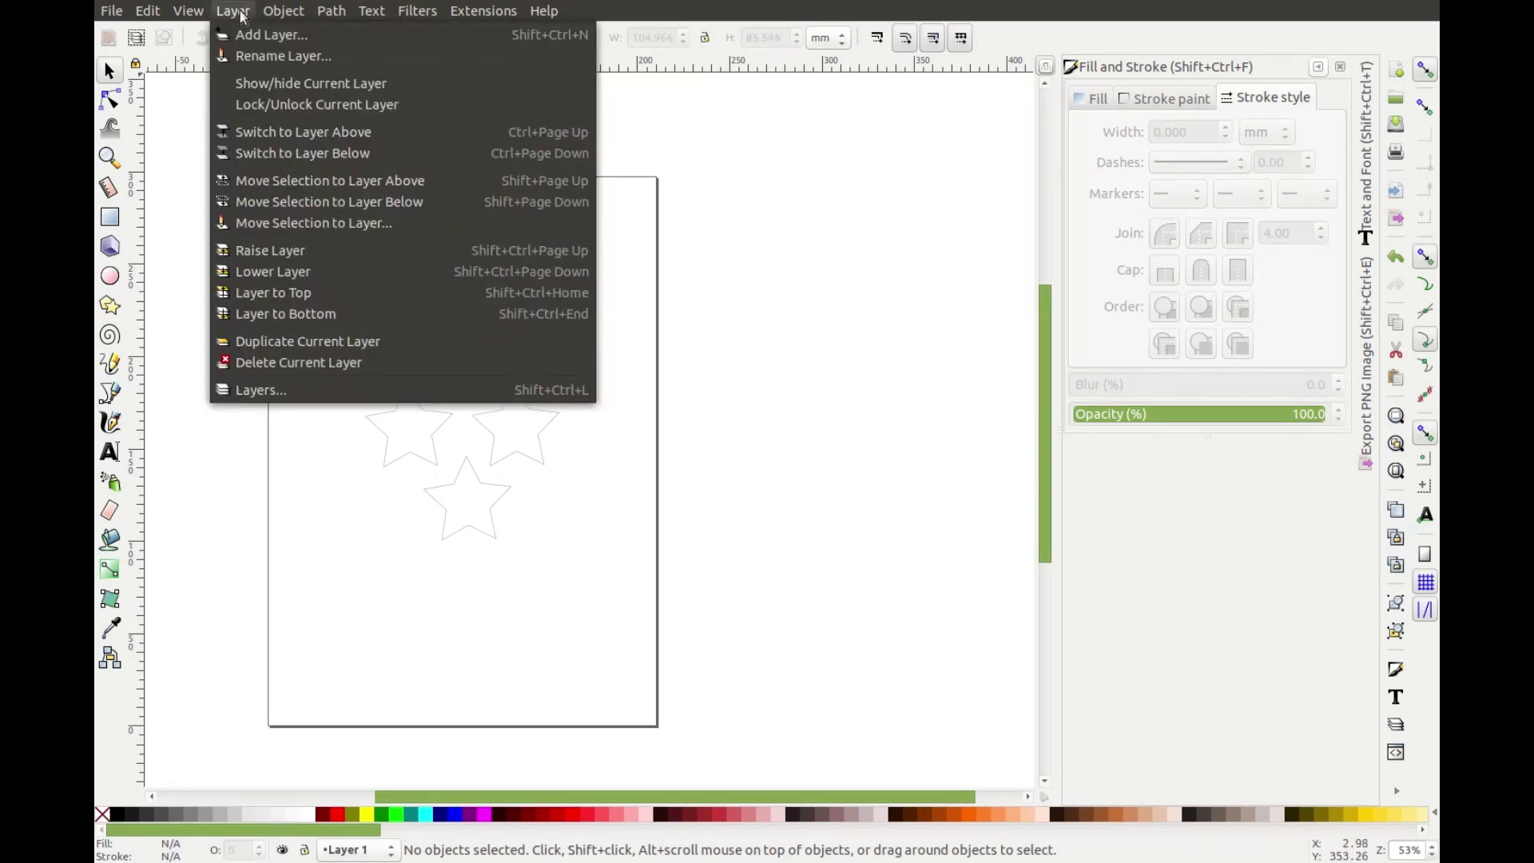
{"action": "left_click", "coordinate": [248, 34]}
{"action": "type", "text": "Camera"}
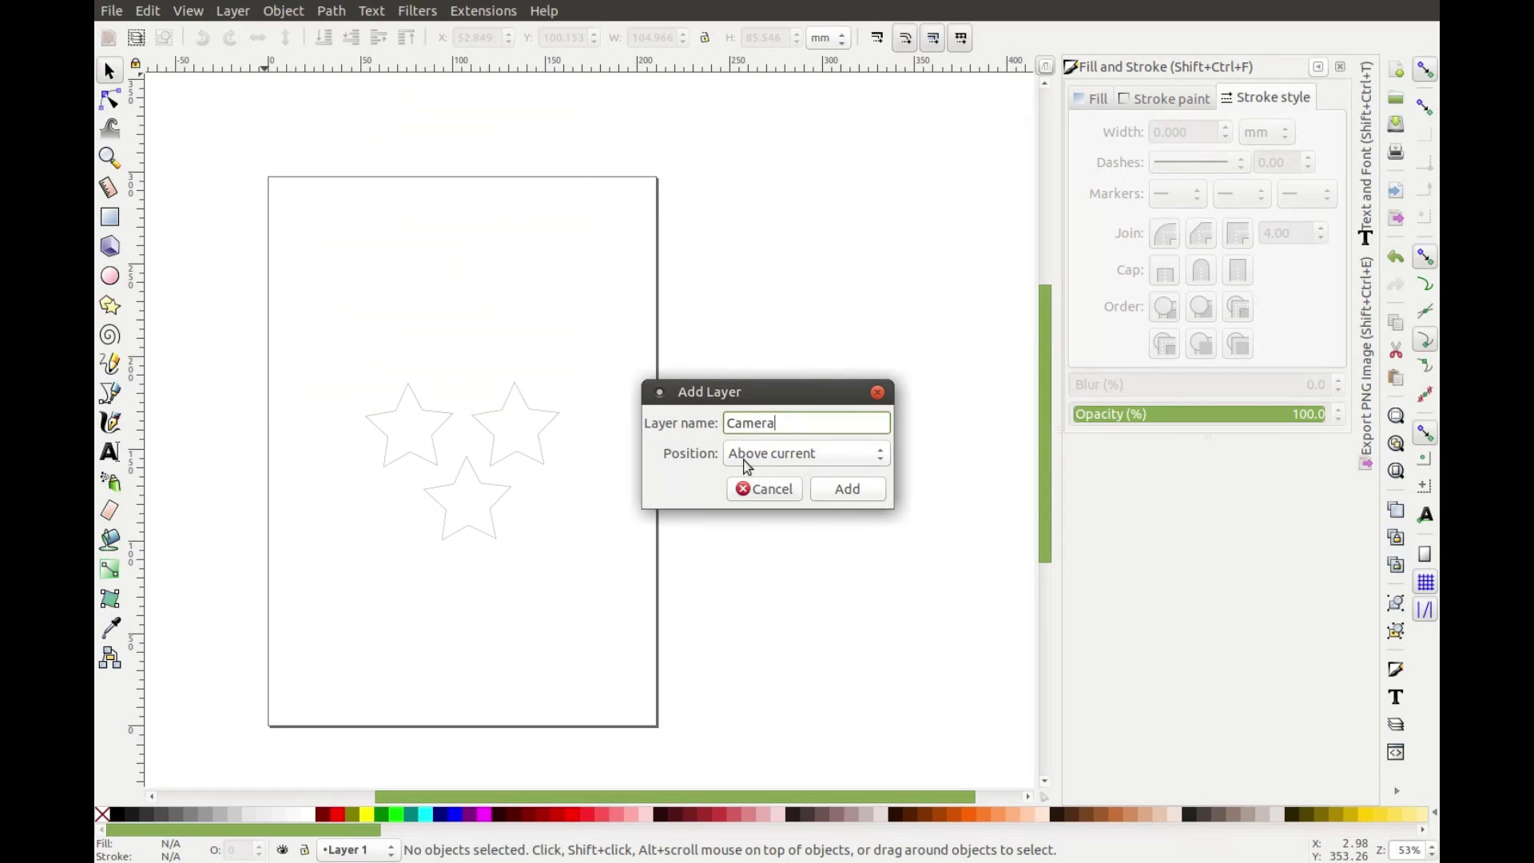
{"action": "left_click", "coordinate": [827, 489]}
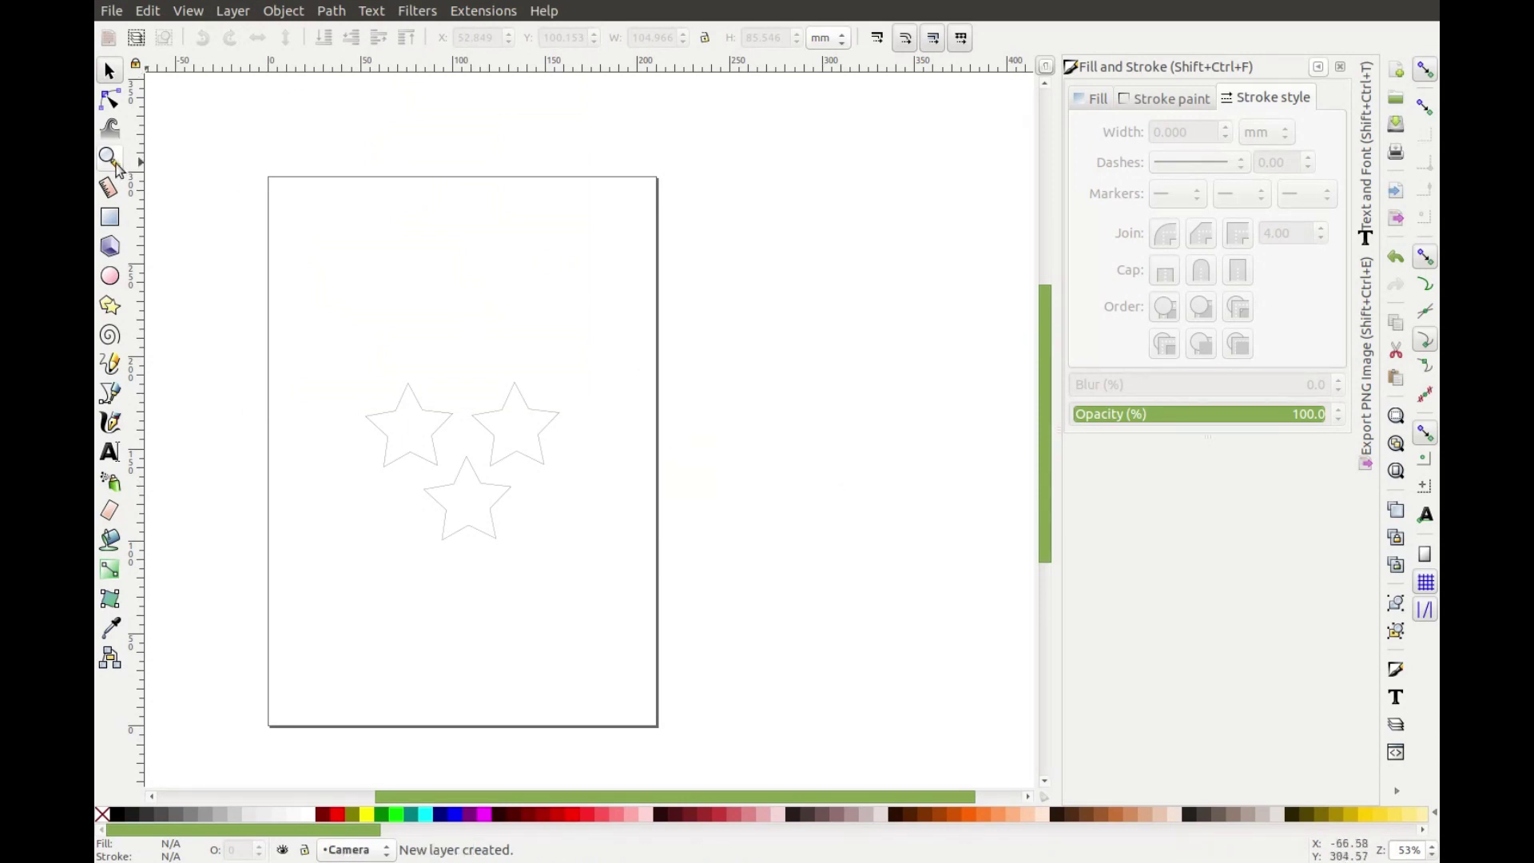
Step: Draw a filled circle on the Camera layer above the left star and set its width and height to 6 mm
{"action": "left_click", "coordinate": [110, 275]}
{"action": "left_click_drag", "start_coordinate": [395, 323], "coordinate": [360, 262]}
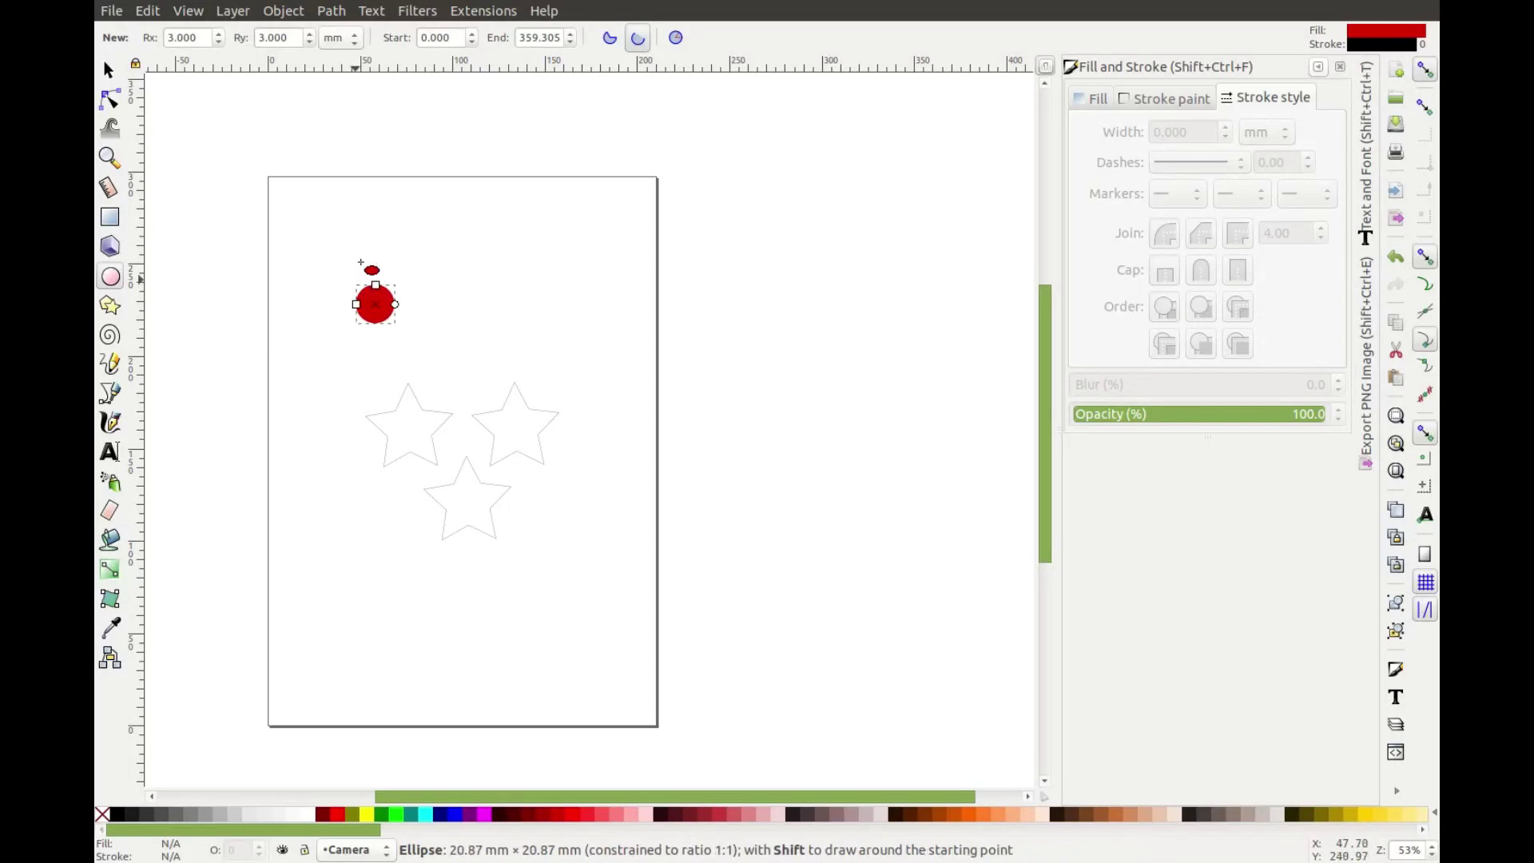
{"action": "left_click", "coordinate": [109, 71]}
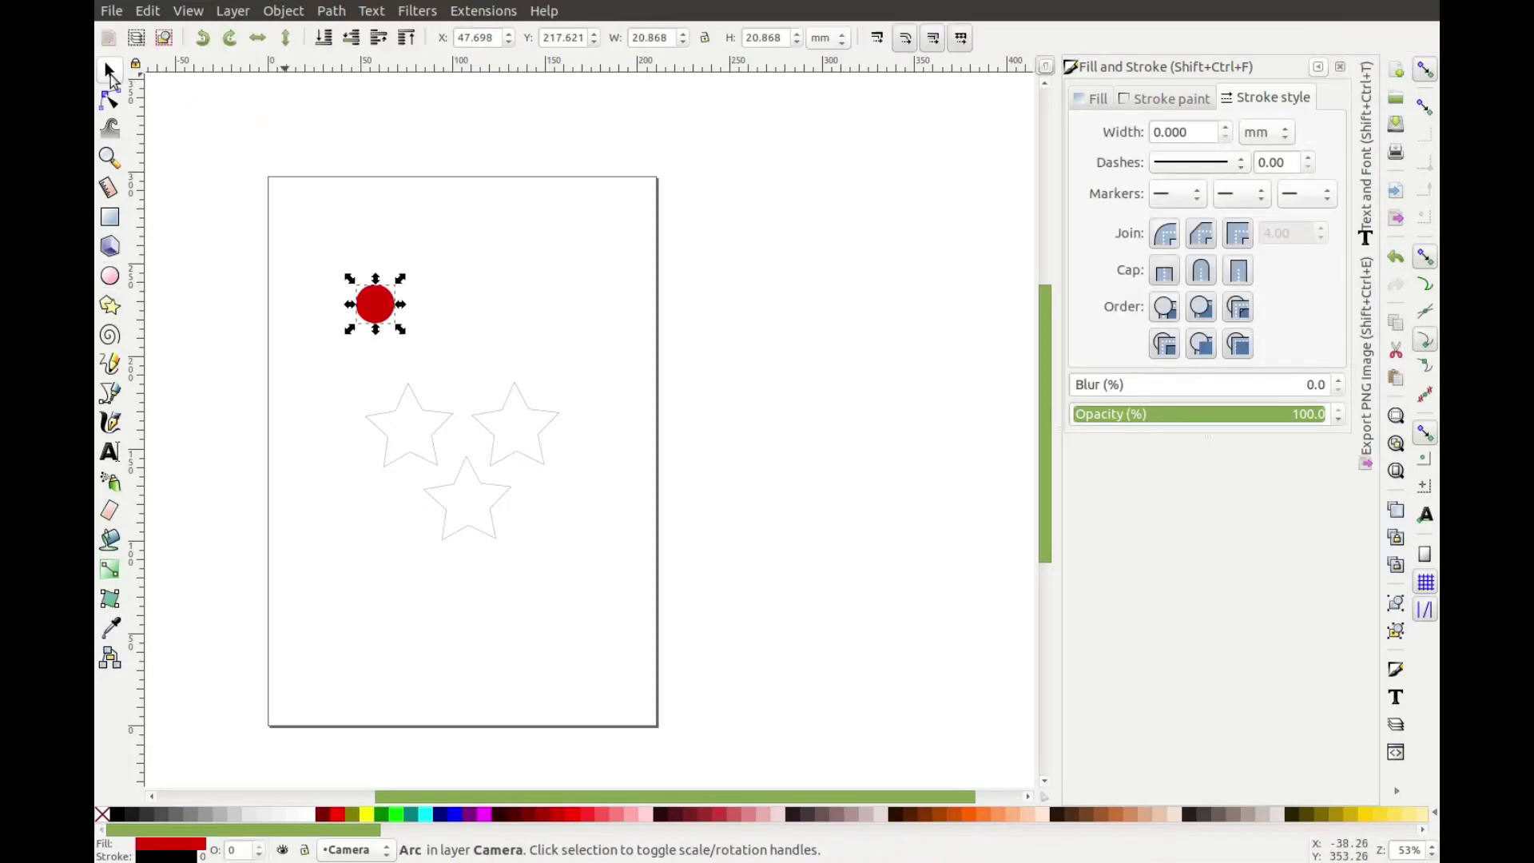
{"action": "left_click_drag", "start_coordinate": [675, 38], "coordinate": [616, 38]}
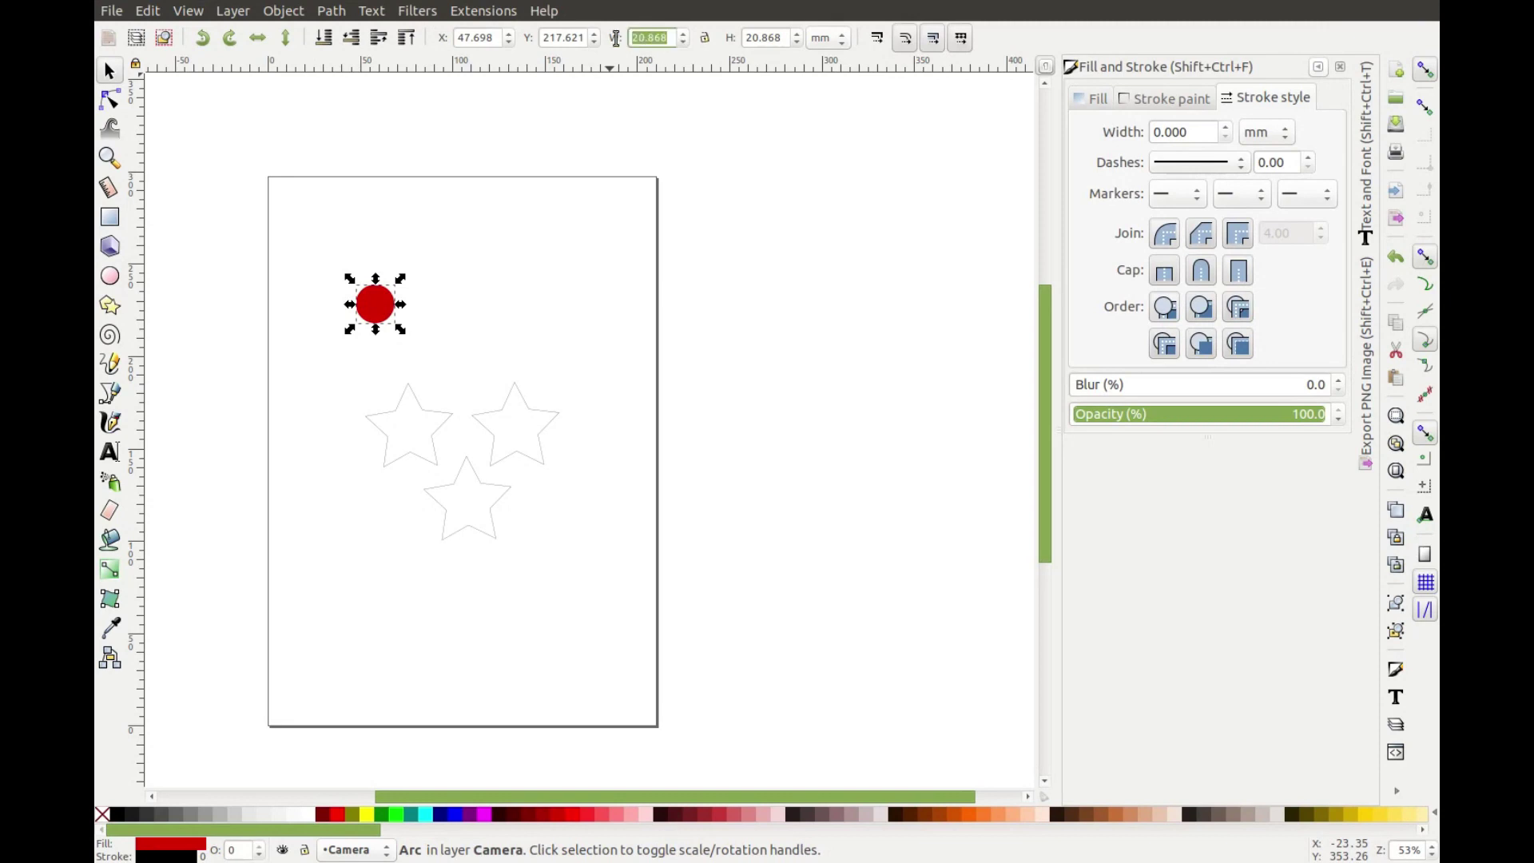
{"action": "type", "text": "6"}
{"action": "key", "text": "Return"}
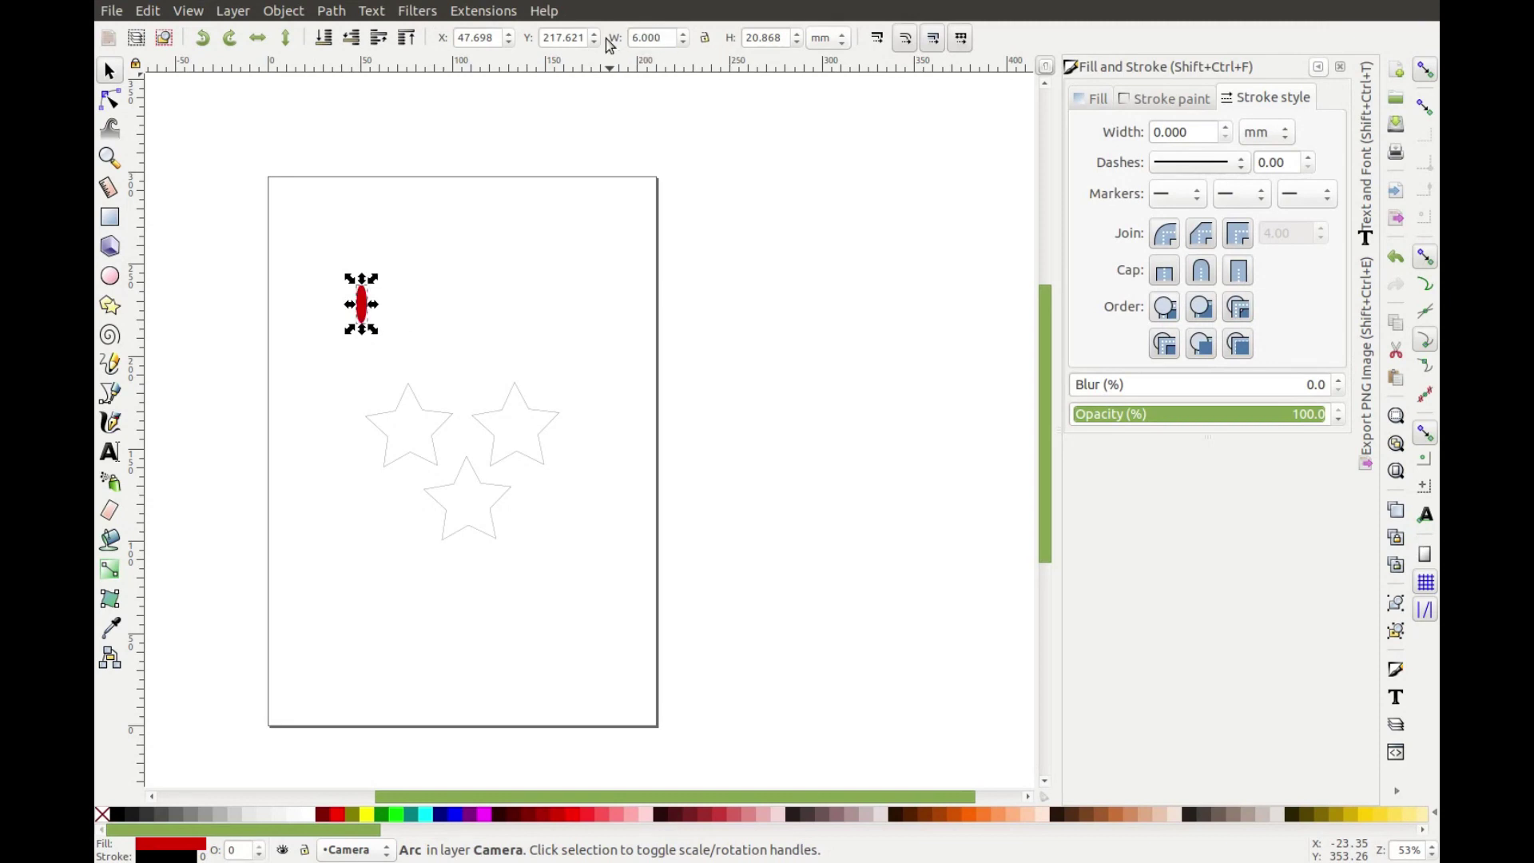
{"action": "left_click_drag", "start_coordinate": [779, 37], "coordinate": [717, 40]}
{"action": "key", "text": "BackSpace"}
{"action": "type", "text": "6"}
{"action": "key", "text": "Return"}
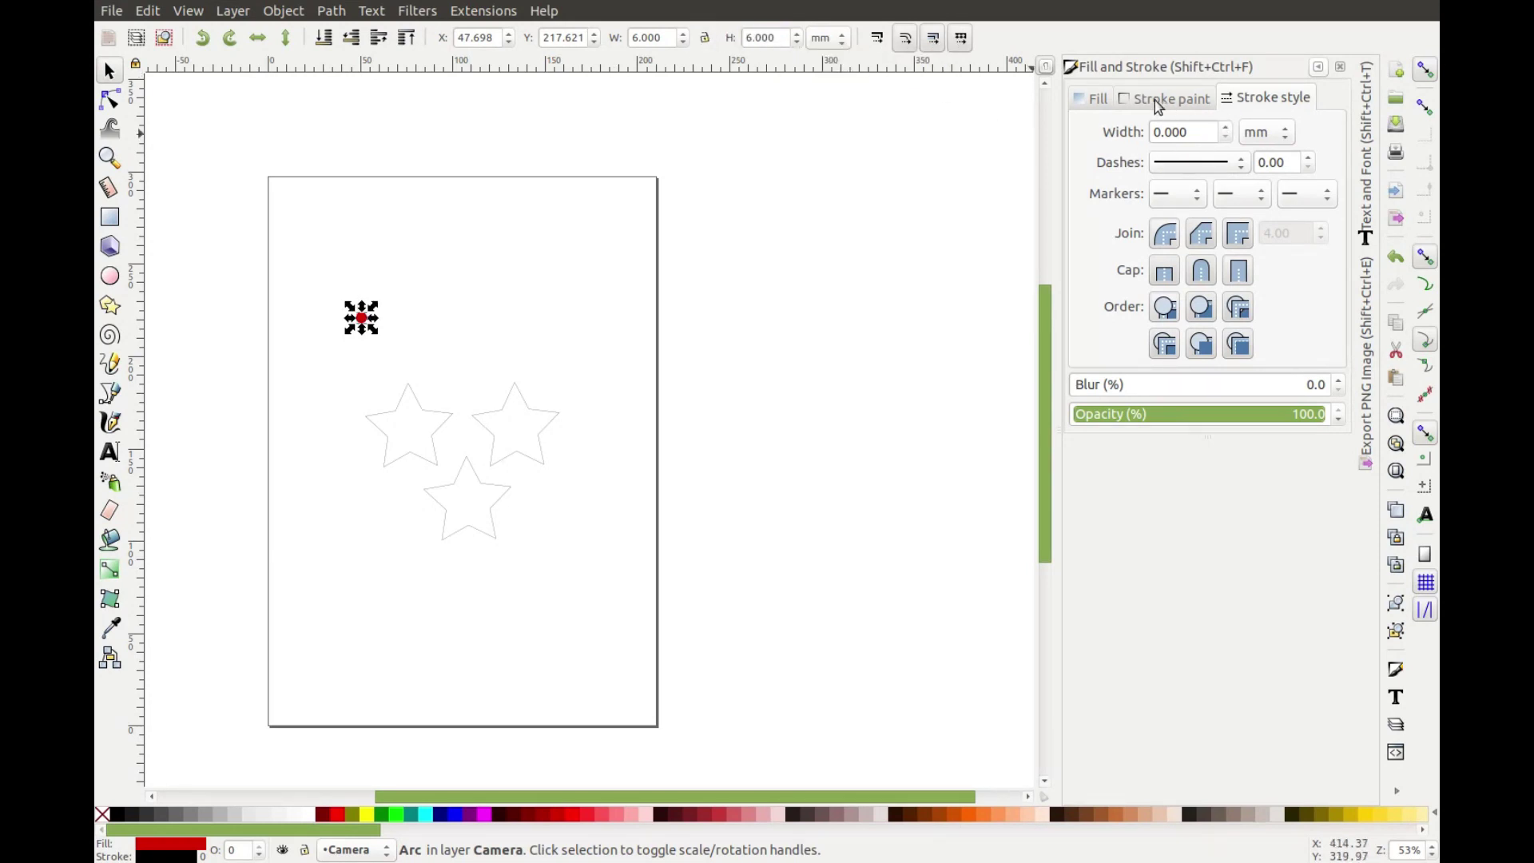
Step: Set the marker circle's flat fill colour to black, using a red value of 0
{"action": "left_click", "coordinate": [1099, 99]}
{"action": "double_click", "coordinate": [1300, 210]}
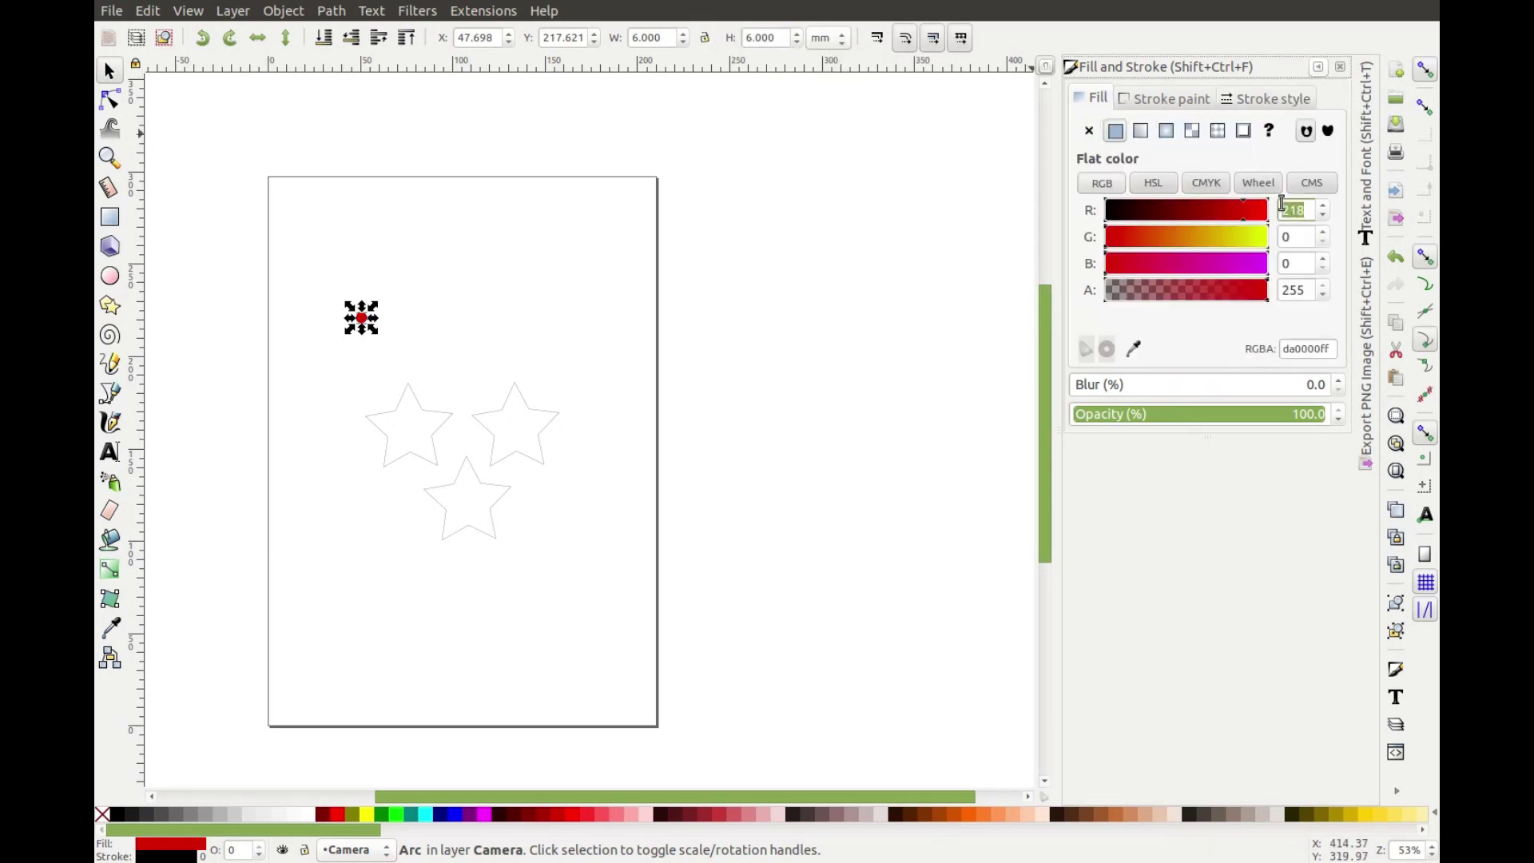
{"action": "type", "text": "0"}
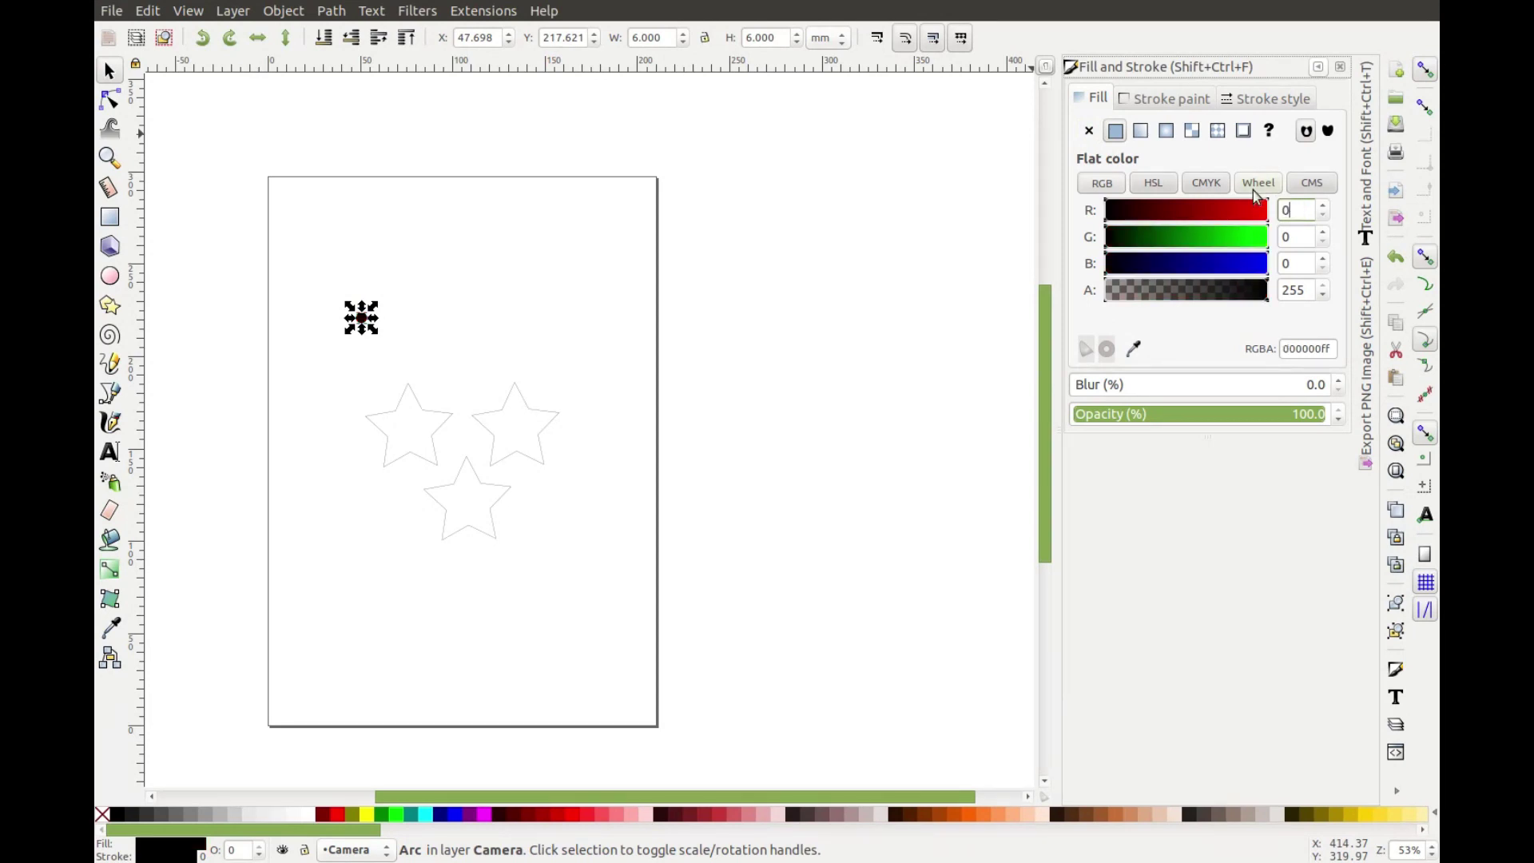
Step: Copy the black marker circle, paste it, and place the copy above and to the right of the upper right star
{"action": "left_click", "coordinate": [112, 72]}
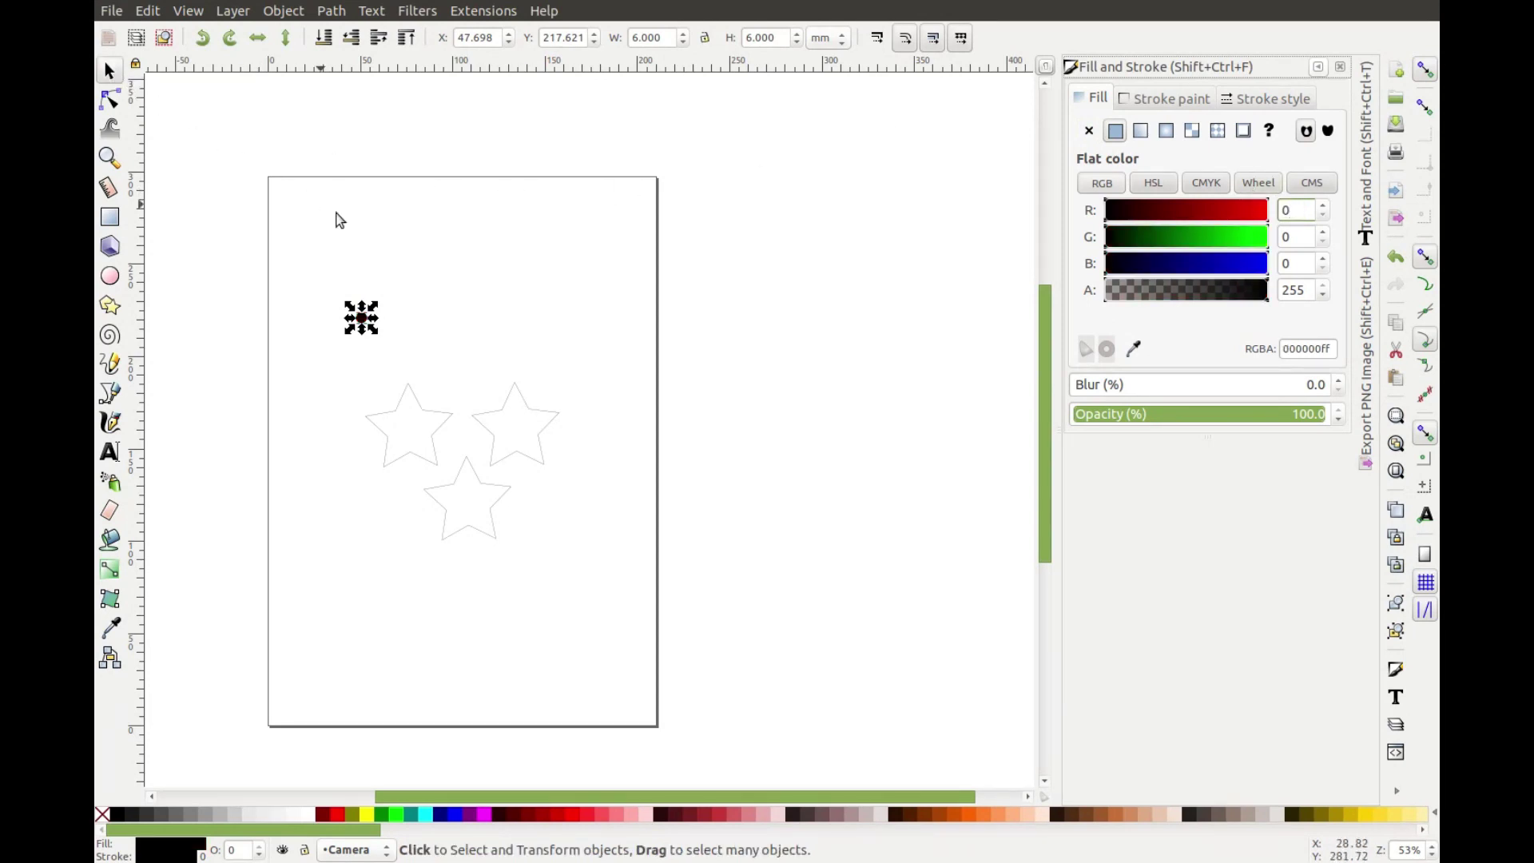
{"action": "right_click", "coordinate": [362, 317]}
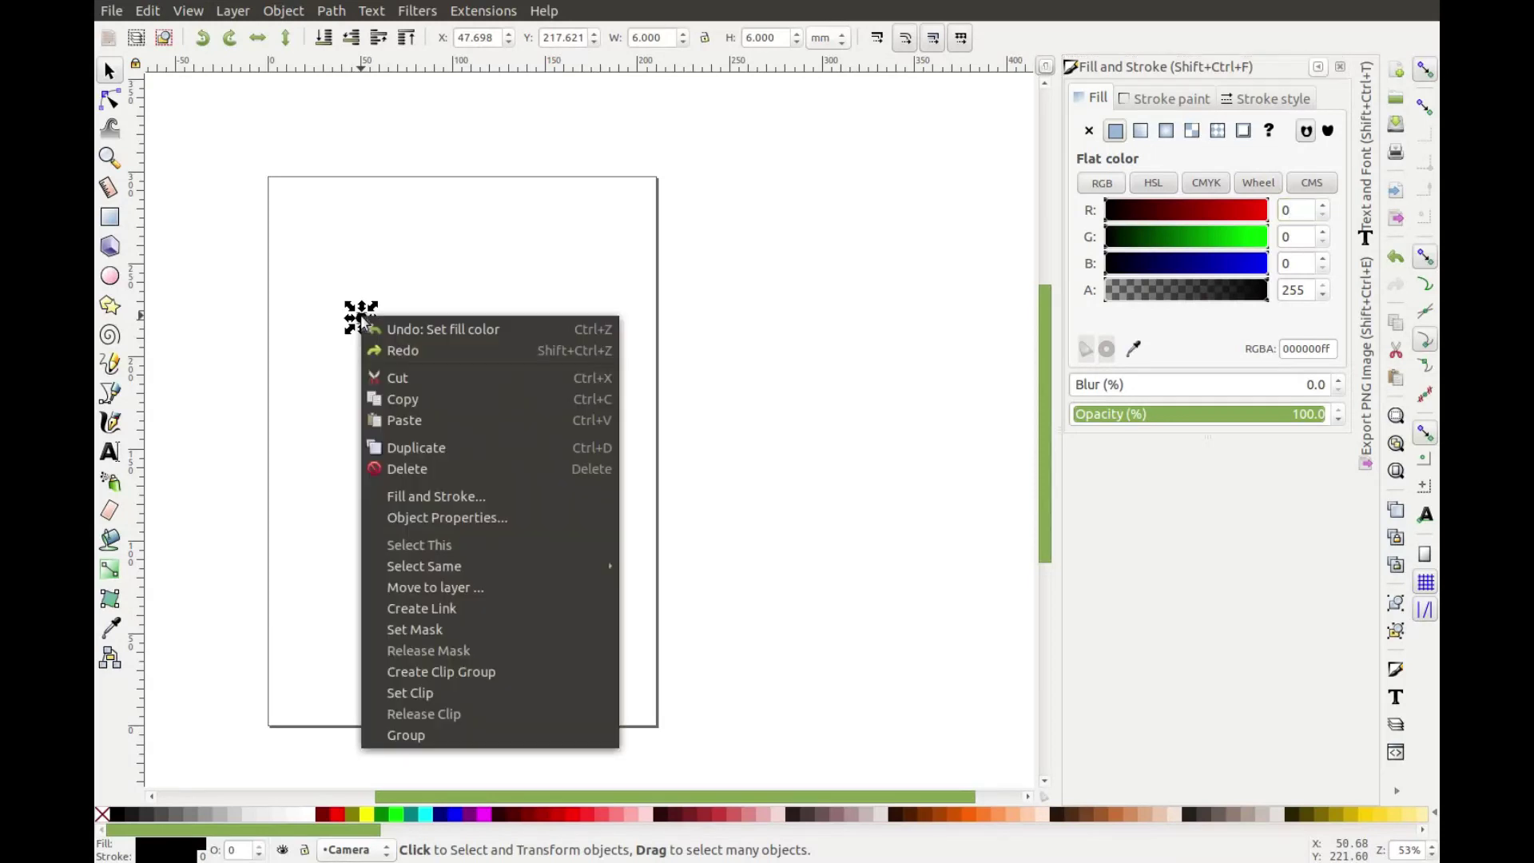
{"action": "left_click", "coordinate": [396, 400]}
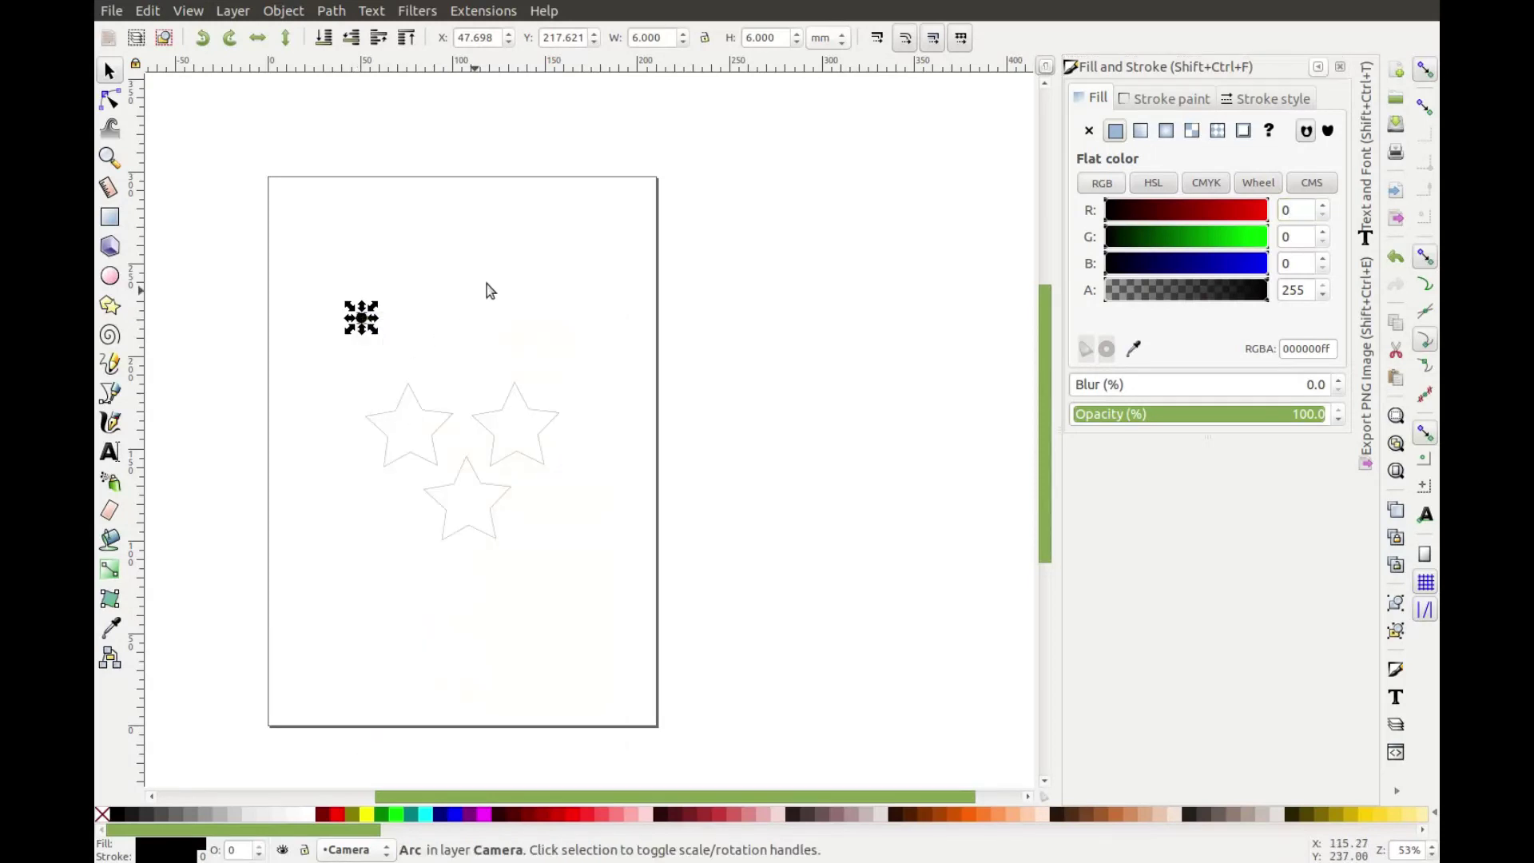
{"action": "right_click", "coordinate": [555, 315]}
{"action": "left_click", "coordinate": [603, 415]}
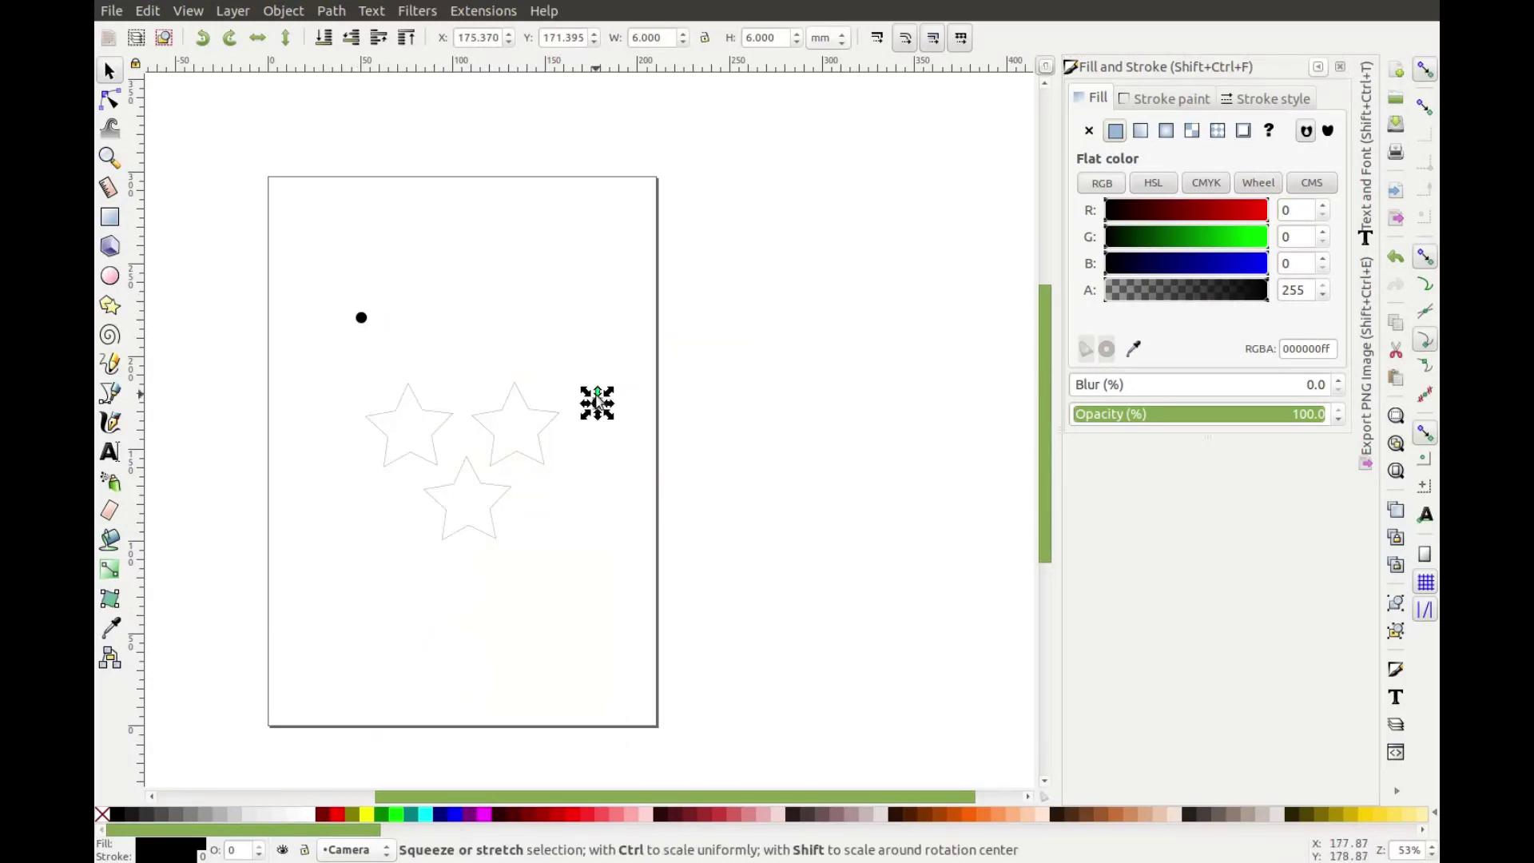
{"action": "left_click_drag", "start_coordinate": [597, 404], "coordinate": [591, 311]}
Step: Move the upper left marker to about X 32, Y 217 mm and the upper right marker to about X 166, Y 220 mm
{"action": "left_click", "coordinate": [354, 313]}
{"action": "left_click_drag", "start_coordinate": [348, 306], "coordinate": [333, 319]}
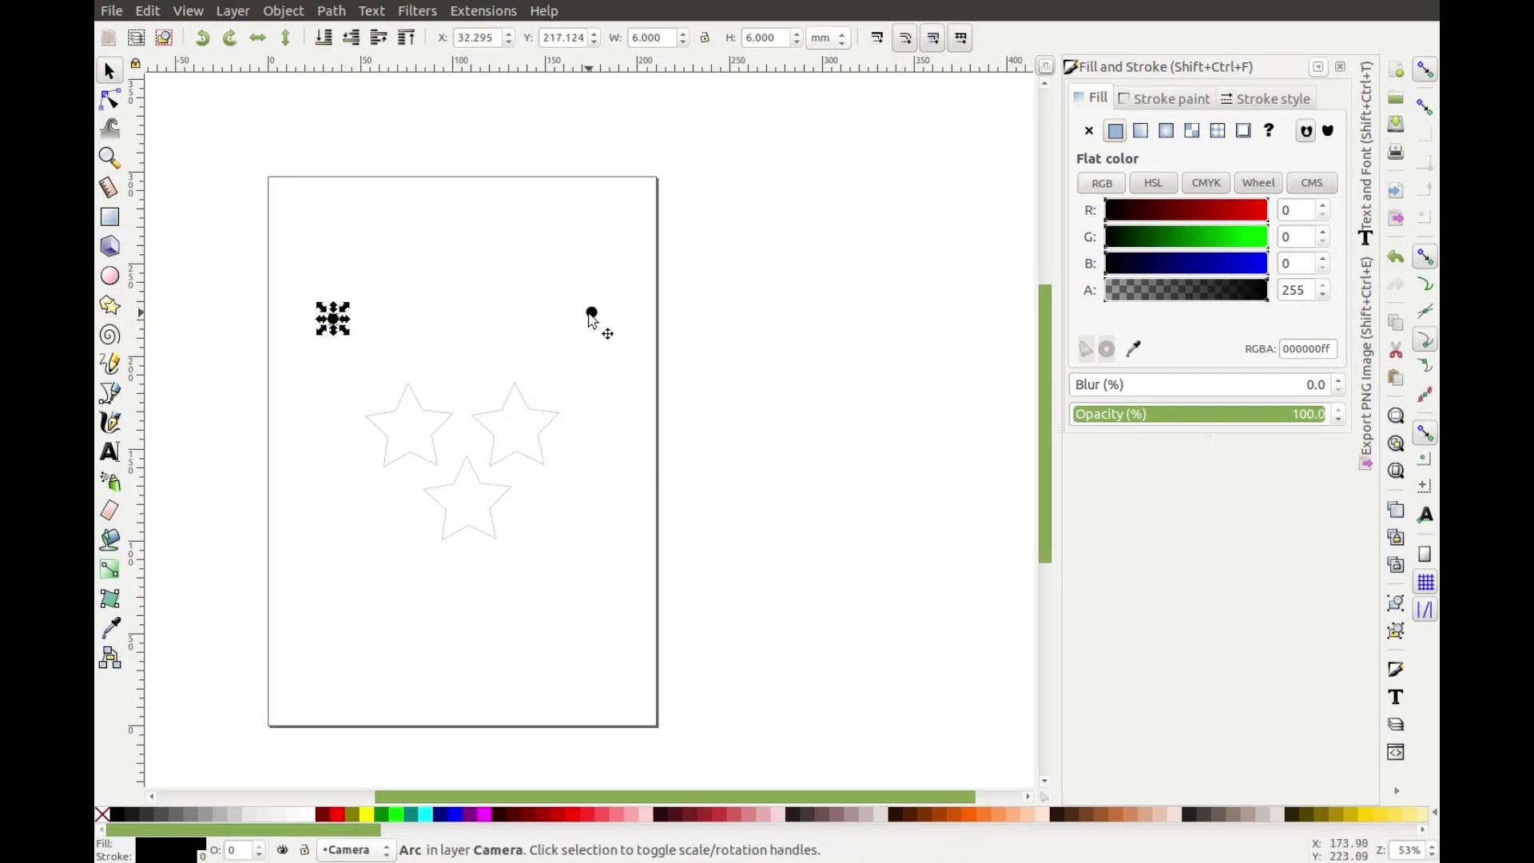
{"action": "left_click_drag", "start_coordinate": [592, 314], "coordinate": [582, 319]}
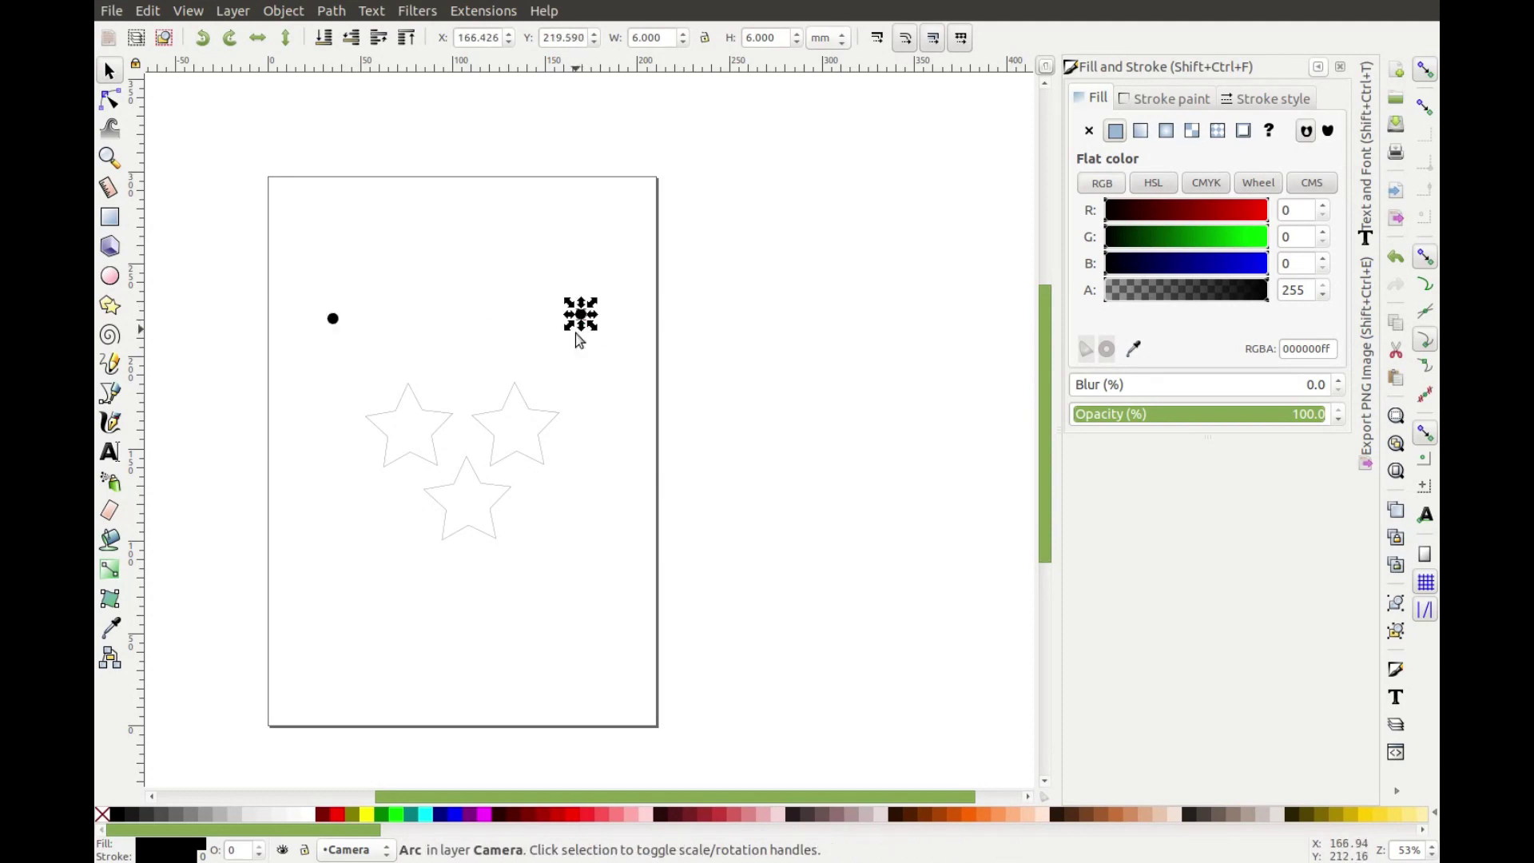
Step: Paste two more marker circles below the stars, at about X 171, Y 73 mm and about X 29, Y 68 mm
{"action": "right_click", "coordinate": [539, 532]}
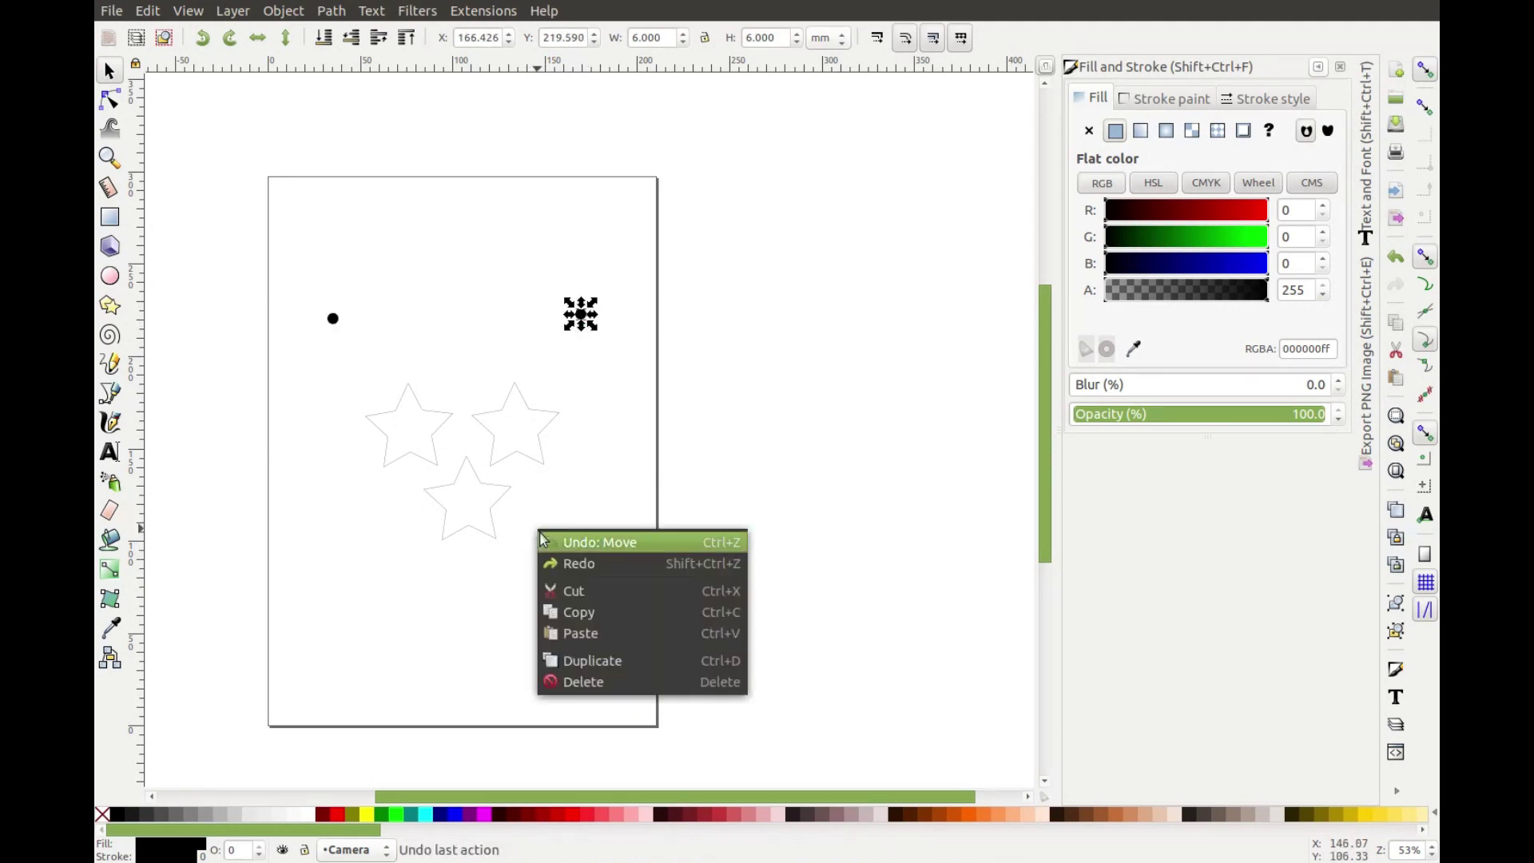
{"action": "left_click", "coordinate": [581, 632]}
{"action": "left_click_drag", "start_coordinate": [578, 609], "coordinate": [591, 586]}
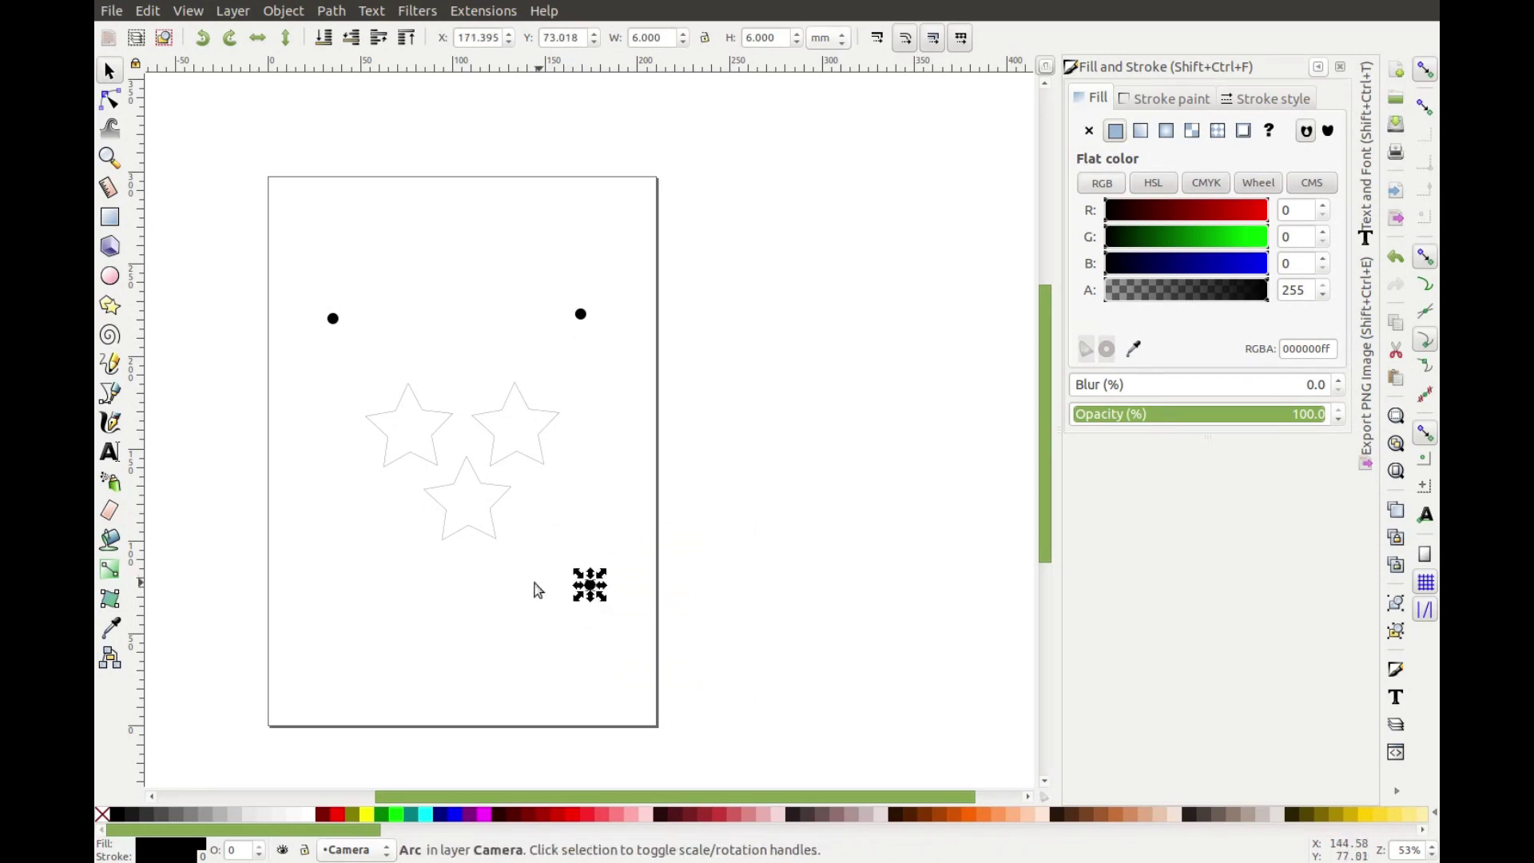
{"action": "right_click", "coordinate": [324, 596]}
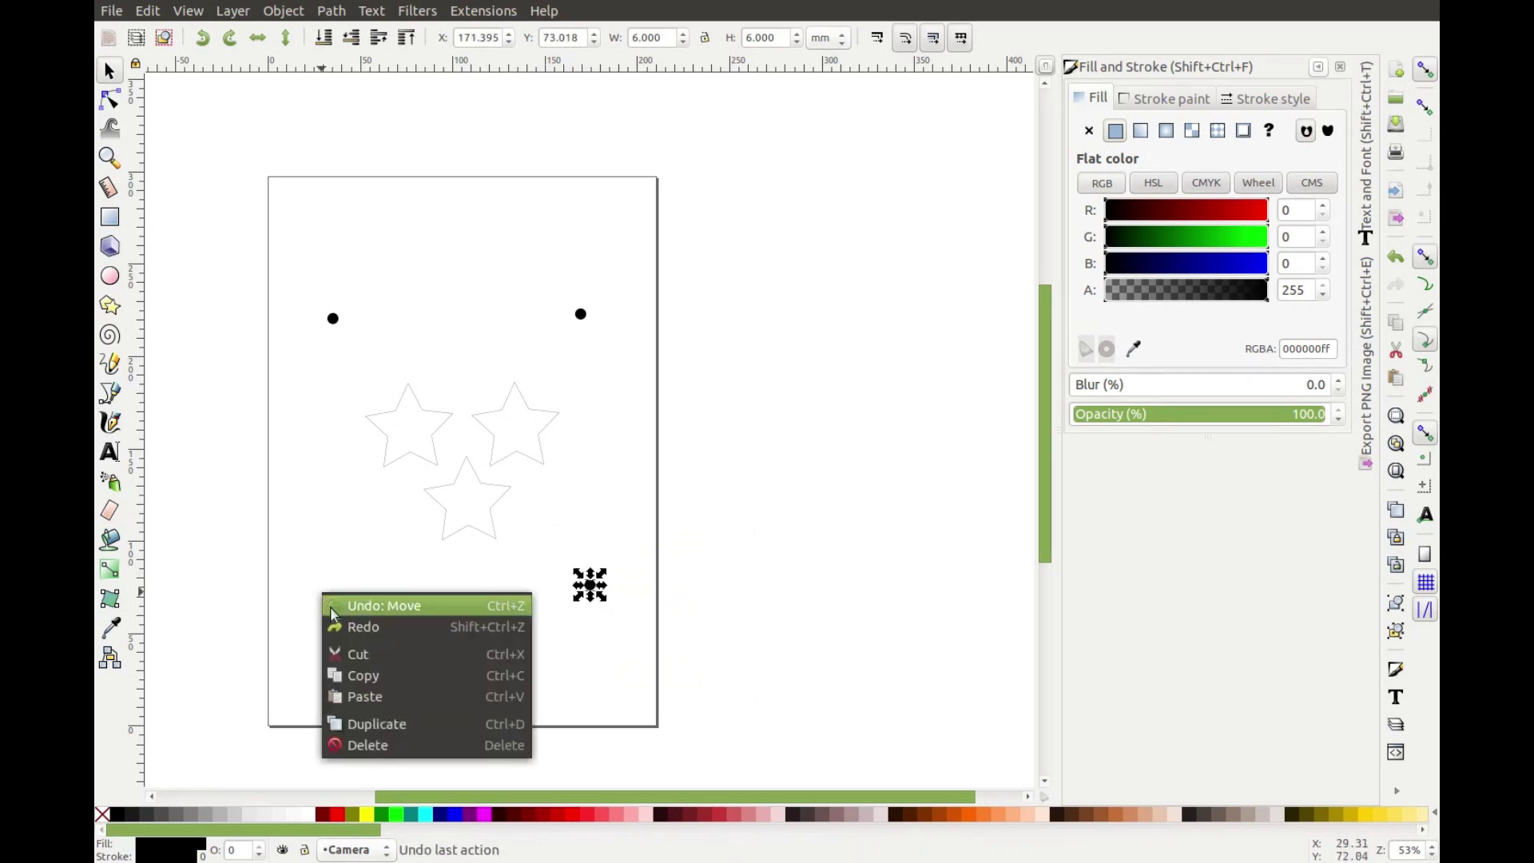
{"action": "left_click", "coordinate": [352, 696]}
{"action": "left_click_drag", "start_coordinate": [350, 667], "coordinate": [328, 599]}
{"action": "left_click", "coordinate": [313, 468]}
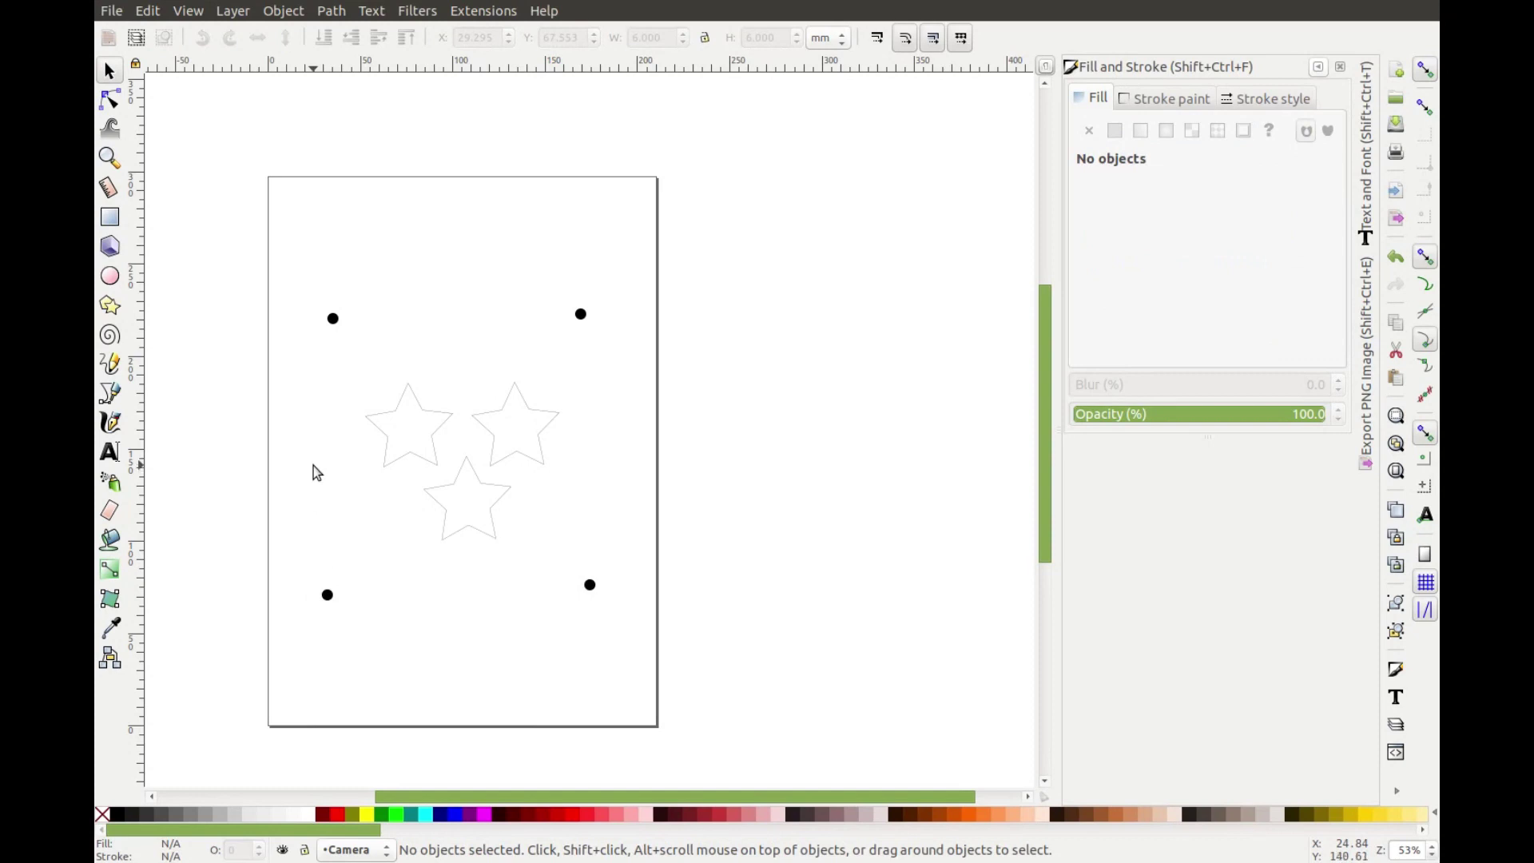
Step: Check which layers hold the lower left marker circle and the star group
{"action": "left_click", "coordinate": [328, 595]}
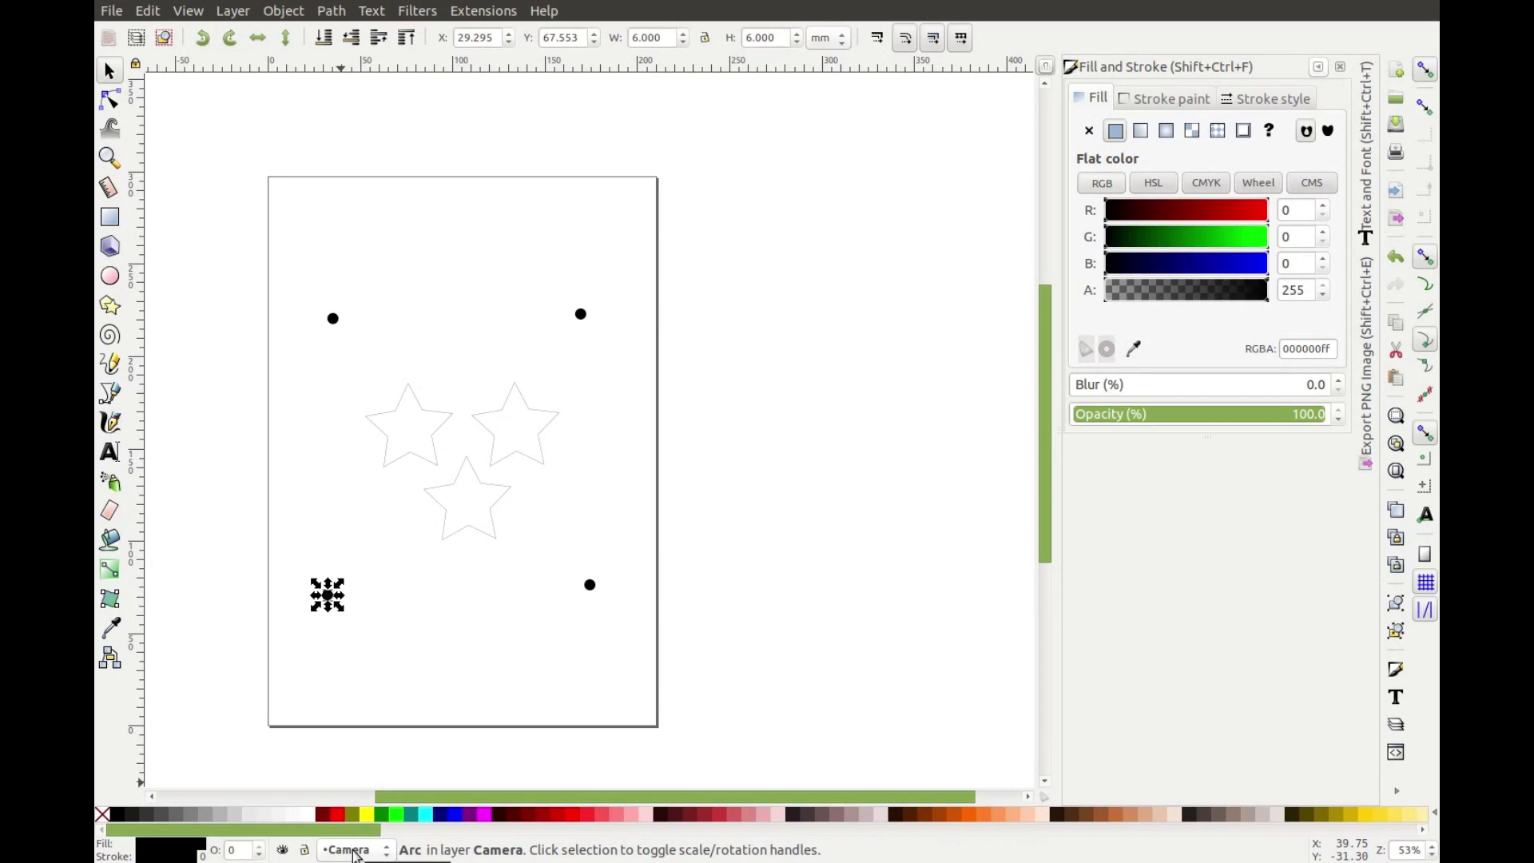
{"action": "left_click", "coordinate": [482, 536]}
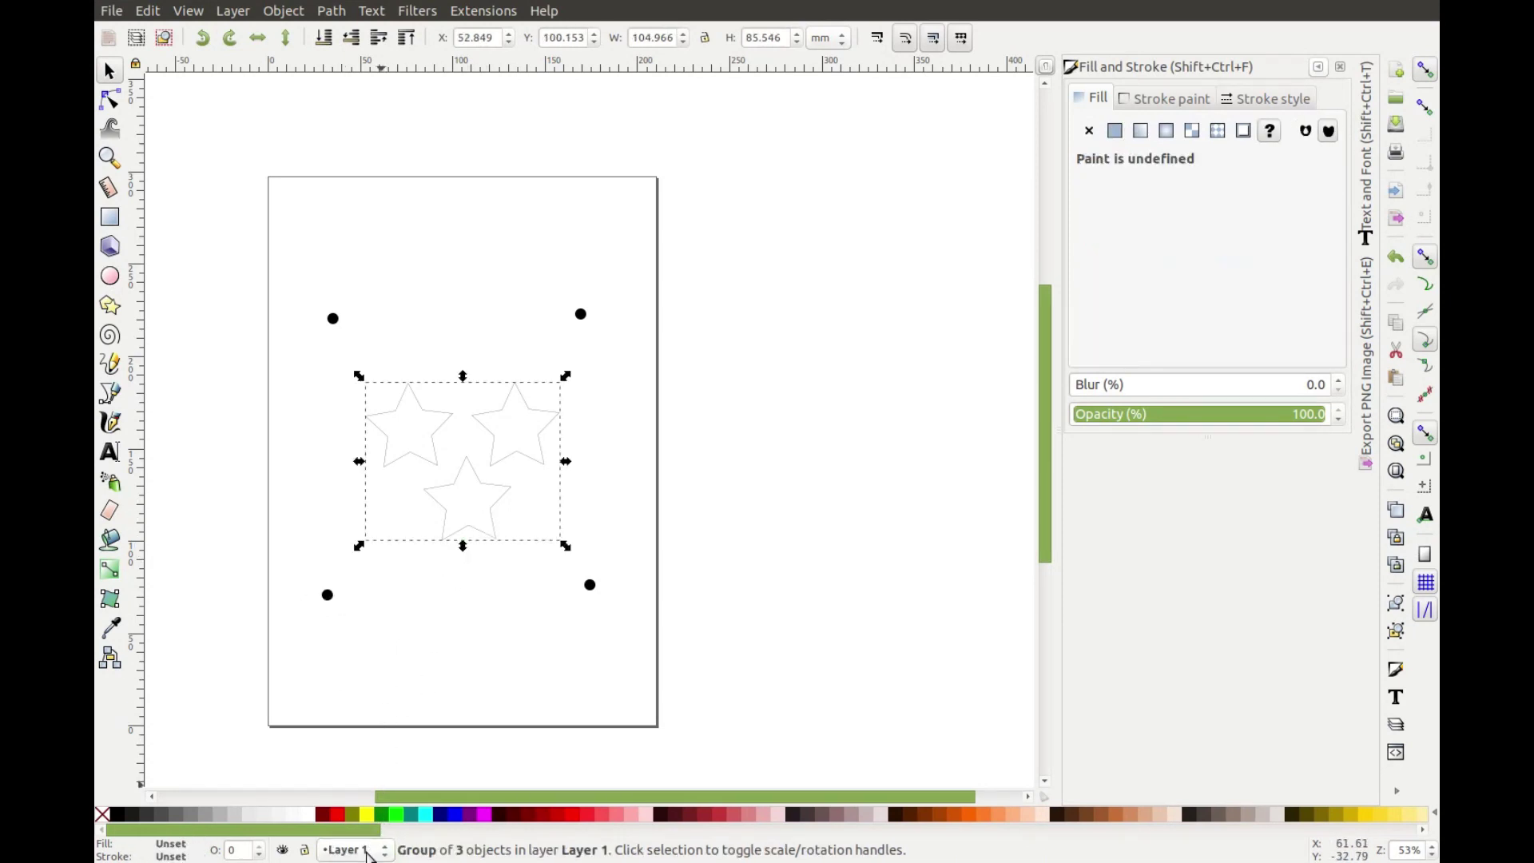
{"action": "left_click", "coordinate": [479, 633]}
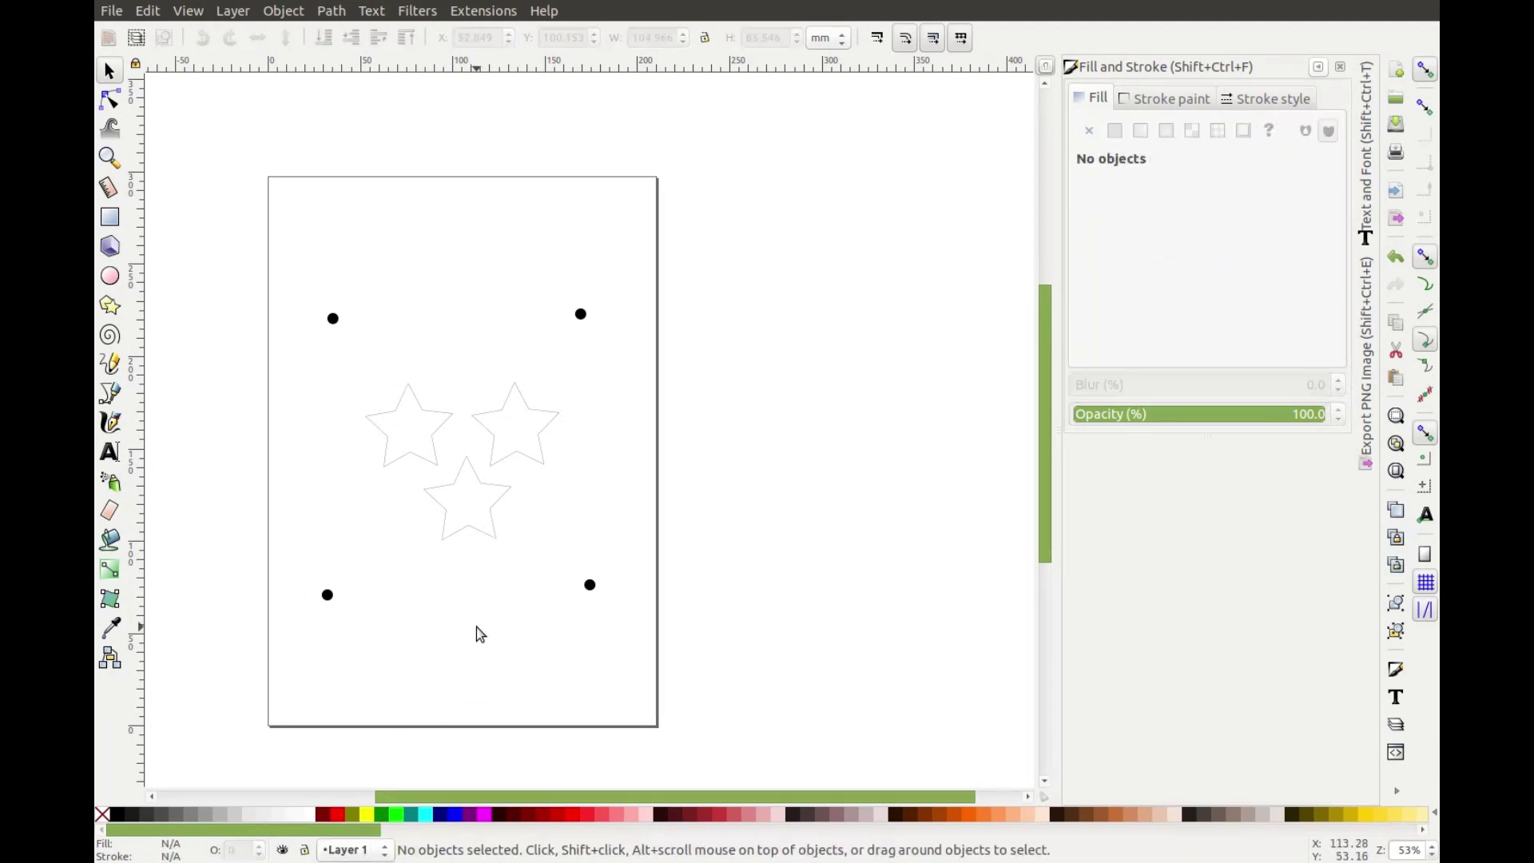
Step: Start saving the drawing under a new name in the Desktop Cutting Plotter (AutoCAD DXF R14) format
{"action": "left_click", "coordinate": [106, 12]}
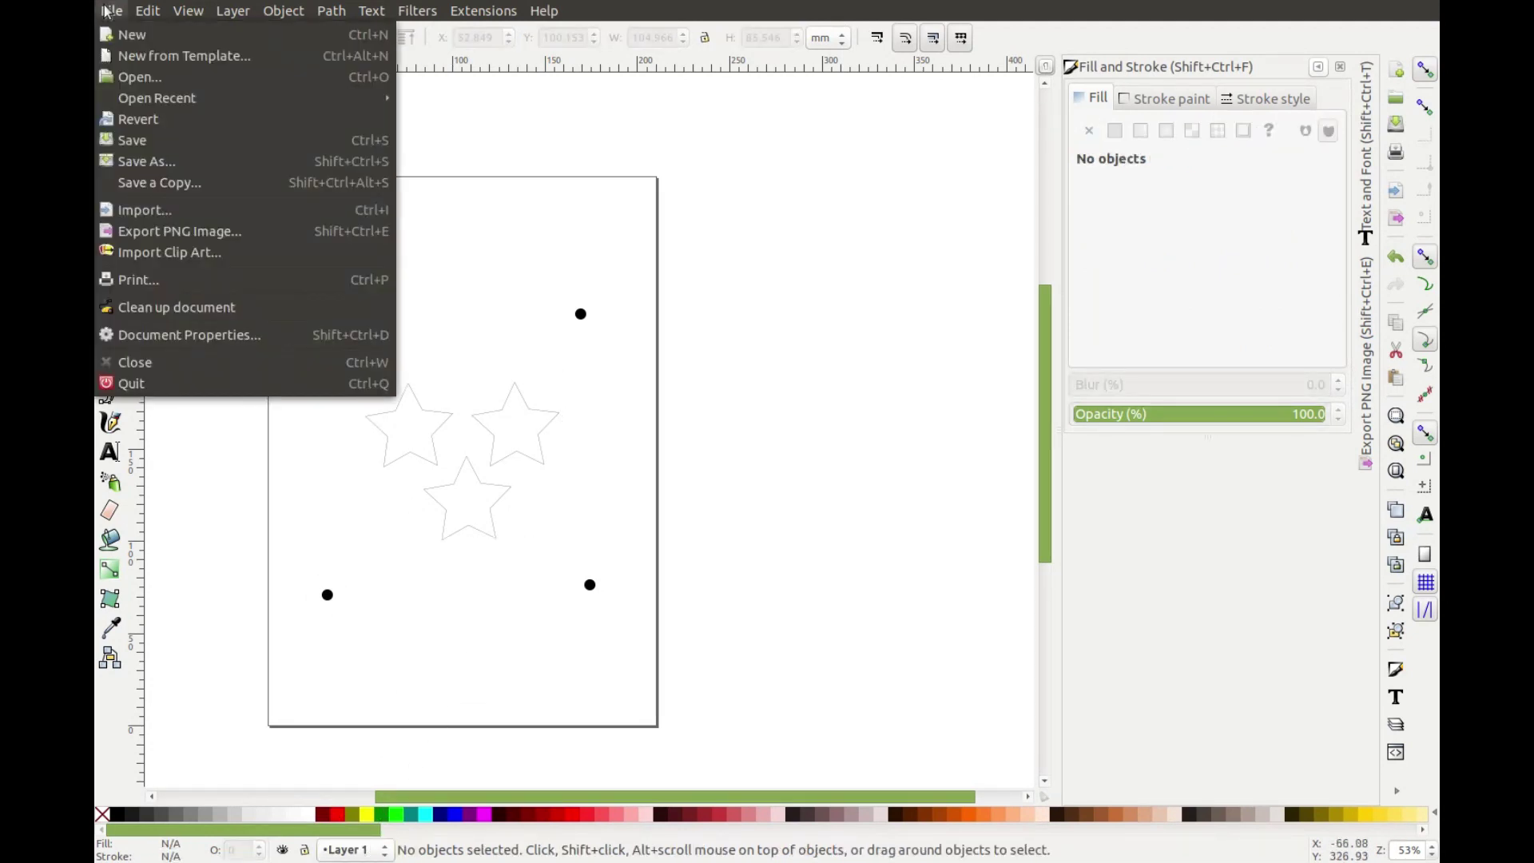
{"action": "left_click", "coordinate": [139, 163]}
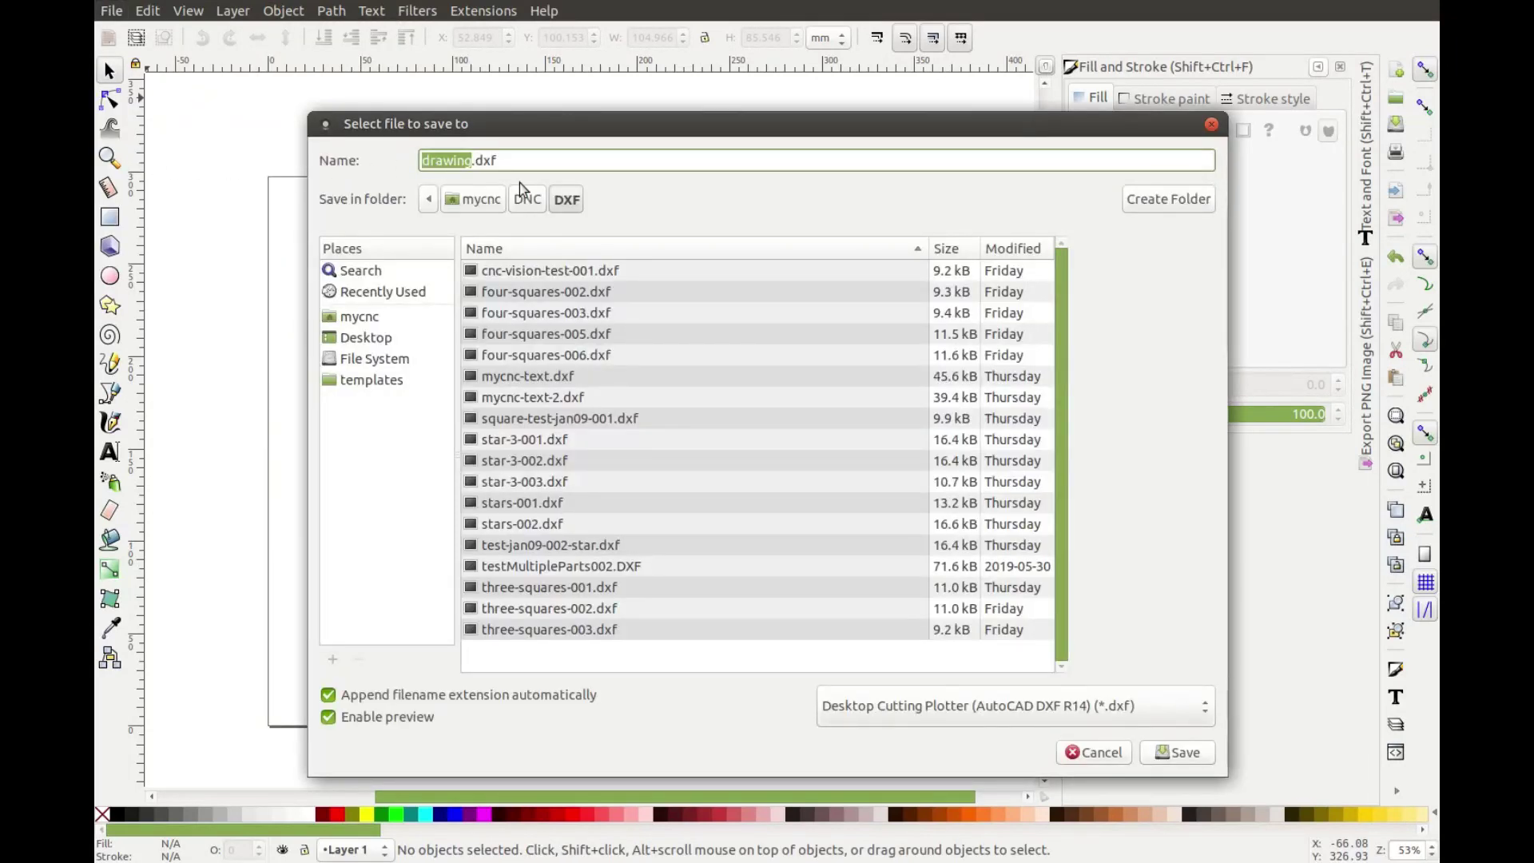
{"action": "left_click", "coordinate": [1098, 705]}
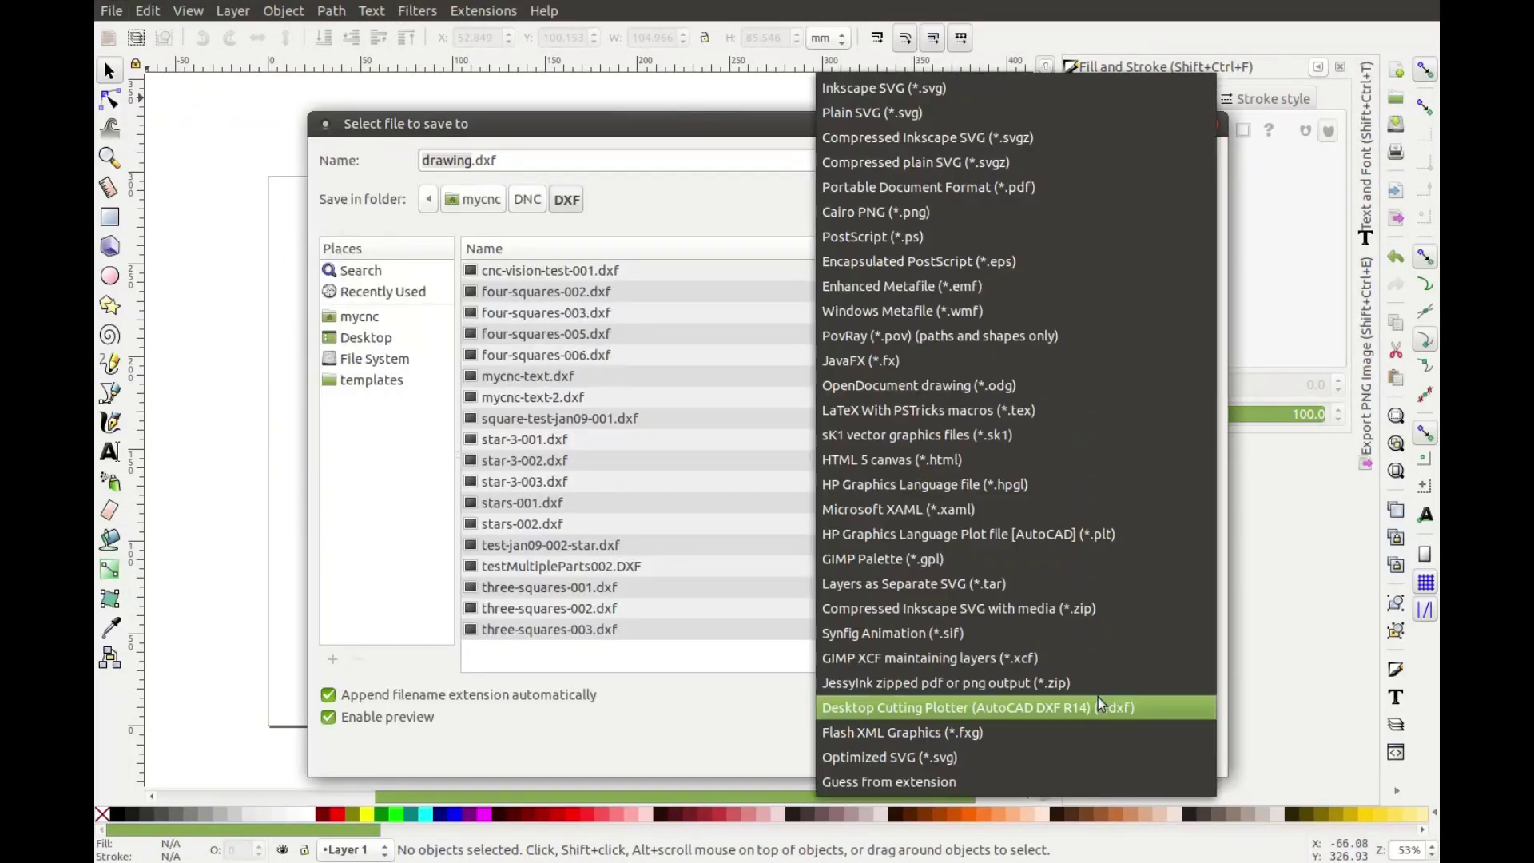
{"action": "left_click", "coordinate": [1155, 707]}
Step: Name the file cnc-vision-test-002.dxf and save it in the DXF folder
{"action": "left_click", "coordinate": [473, 157]}
{"action": "double_click", "coordinate": [471, 157]}
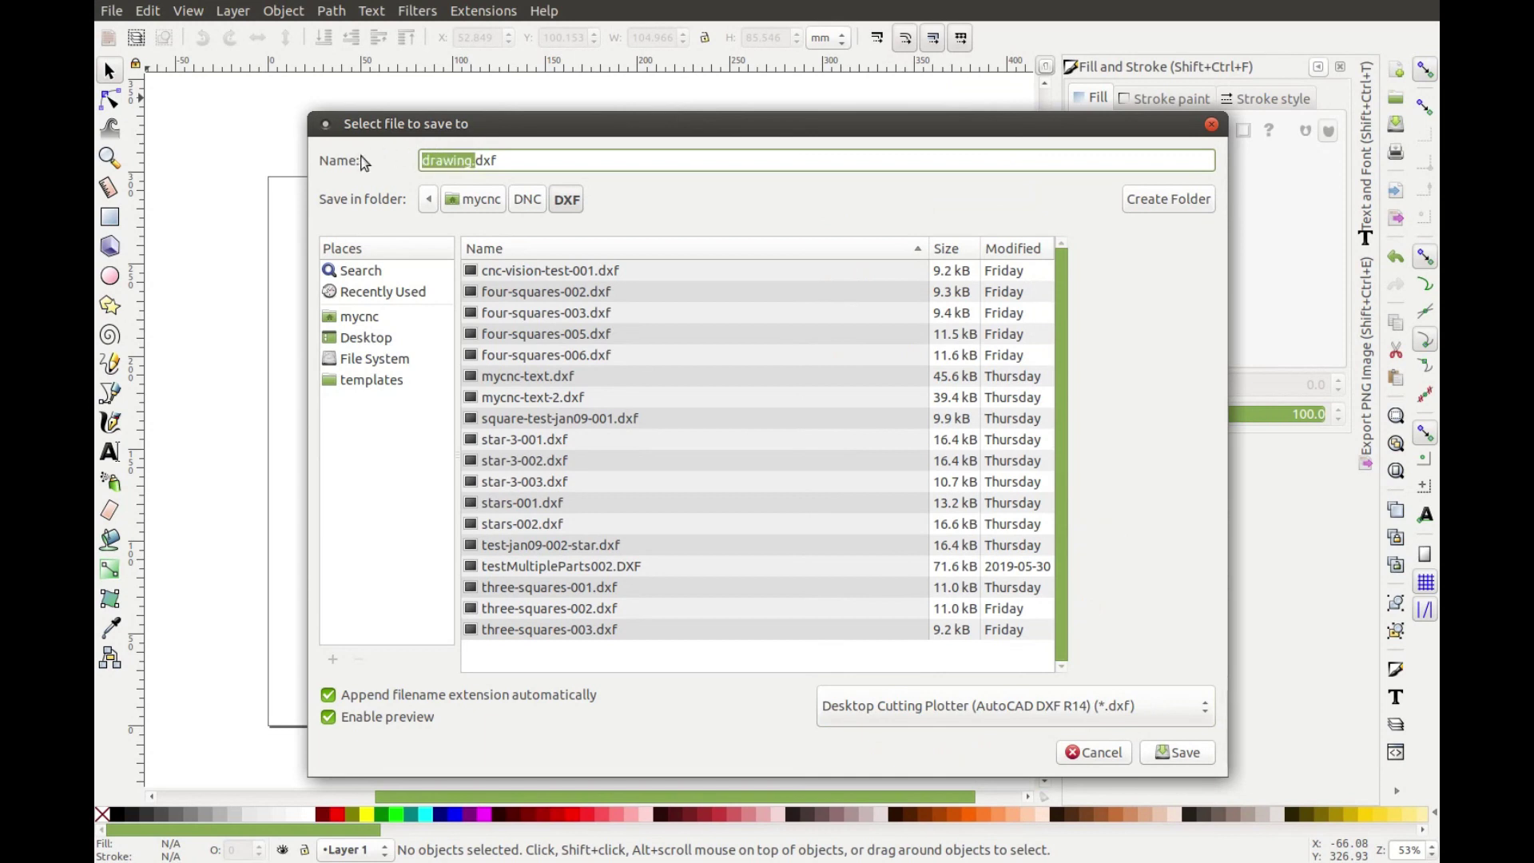
{"action": "key", "text": "Left"}
{"action": "key", "text": "Delete"}
{"action": "key", "text": "Delete"}
{"action": "key", "text": "Delete"}
{"action": "key", "text": "Delete"}
{"action": "key", "text": "Delete"}
{"action": "key", "text": "Delete"}
{"action": "key", "text": "Delete"}
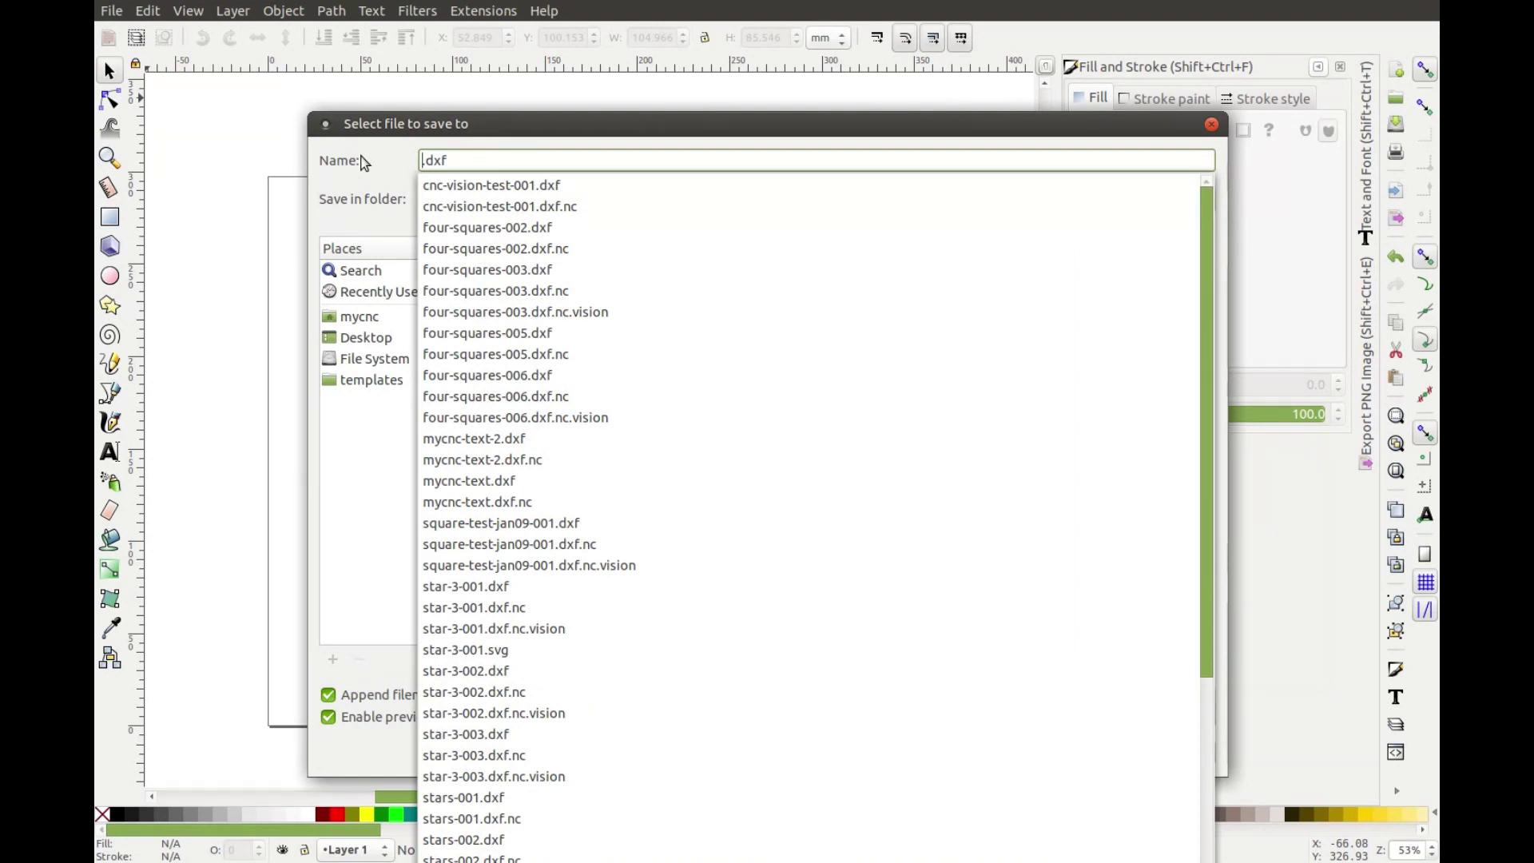
{"action": "type", "text": "cnc"}
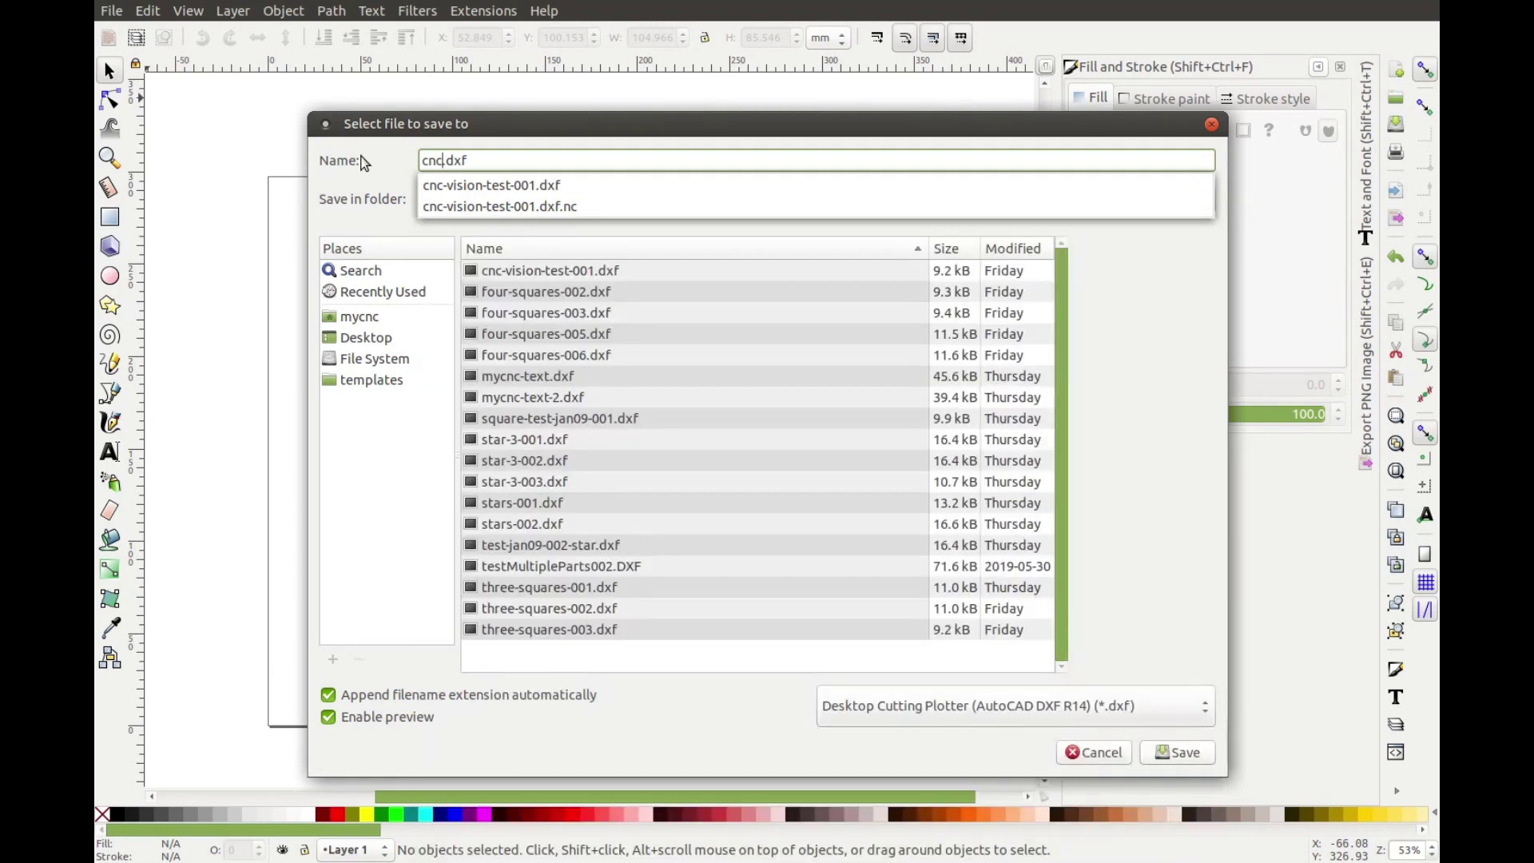
{"action": "type", "text": "-vision-test-002"}
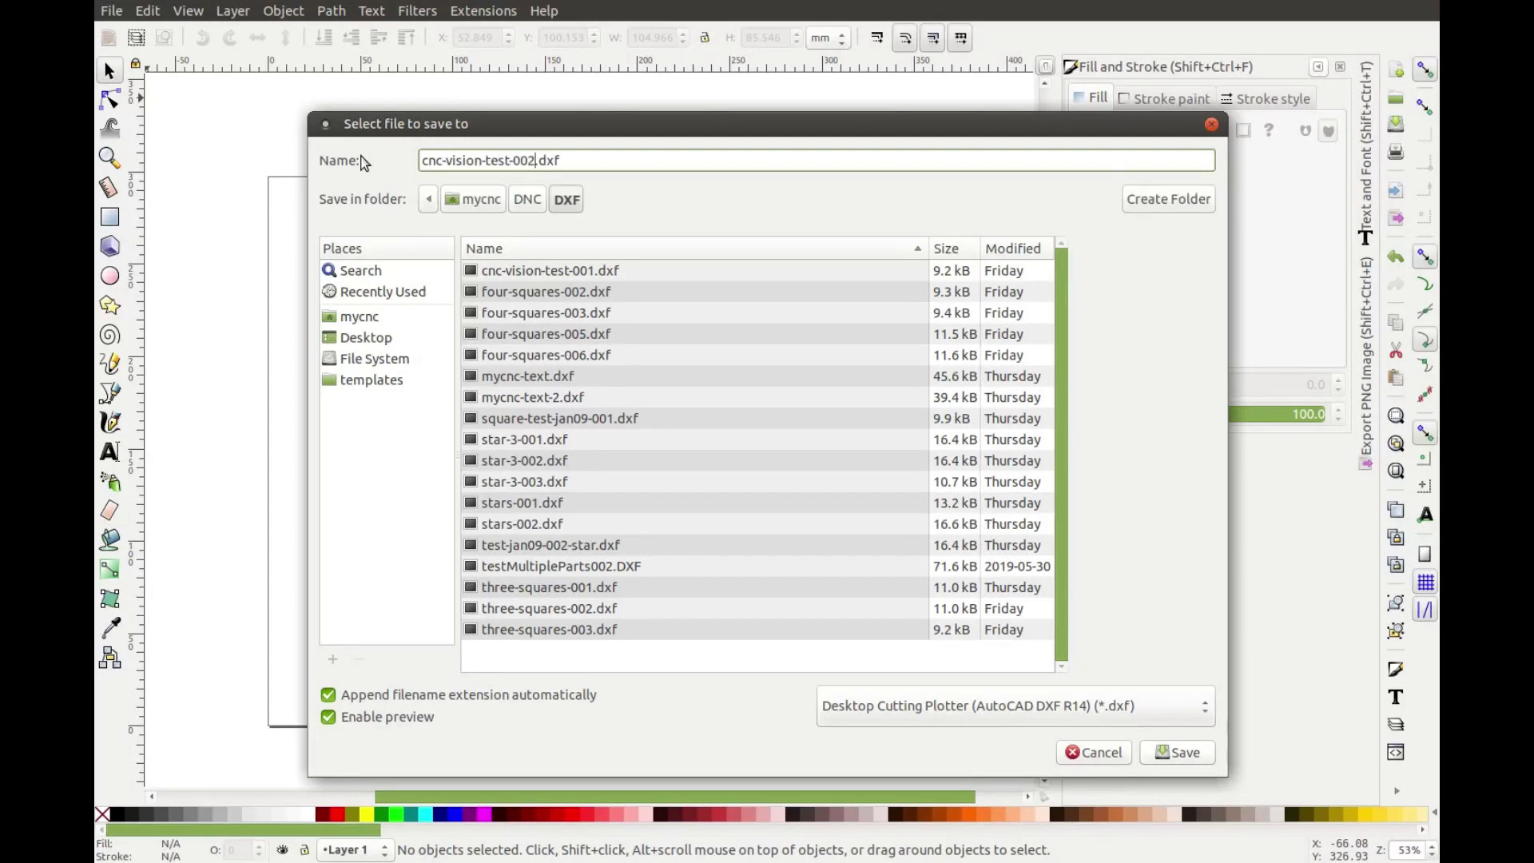
{"action": "left_click_drag", "start_coordinate": [617, 160], "coordinate": [342, 158]}
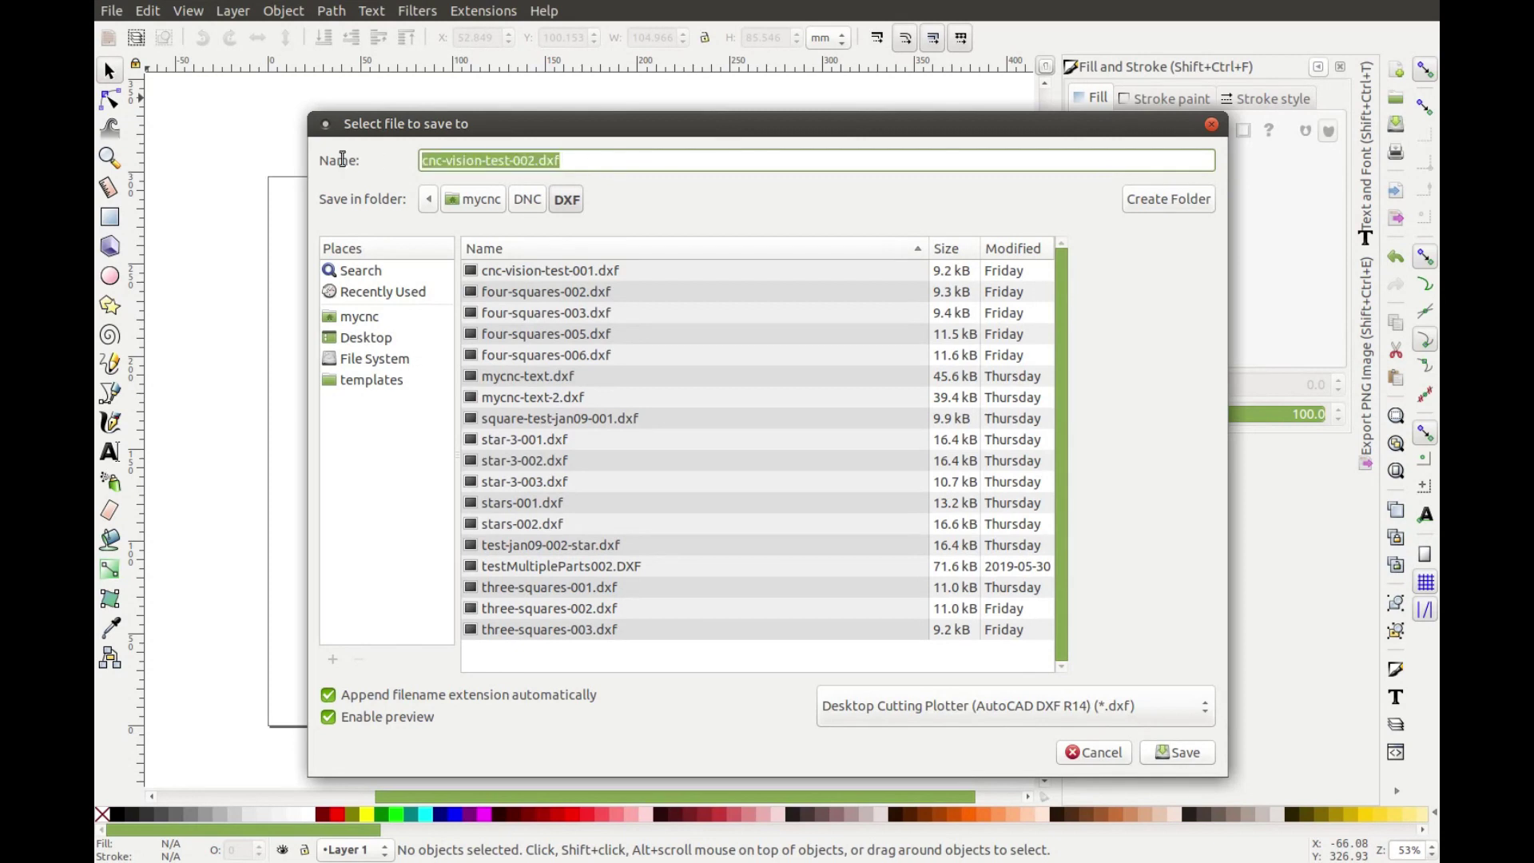
{"action": "left_click", "coordinate": [1186, 753]}
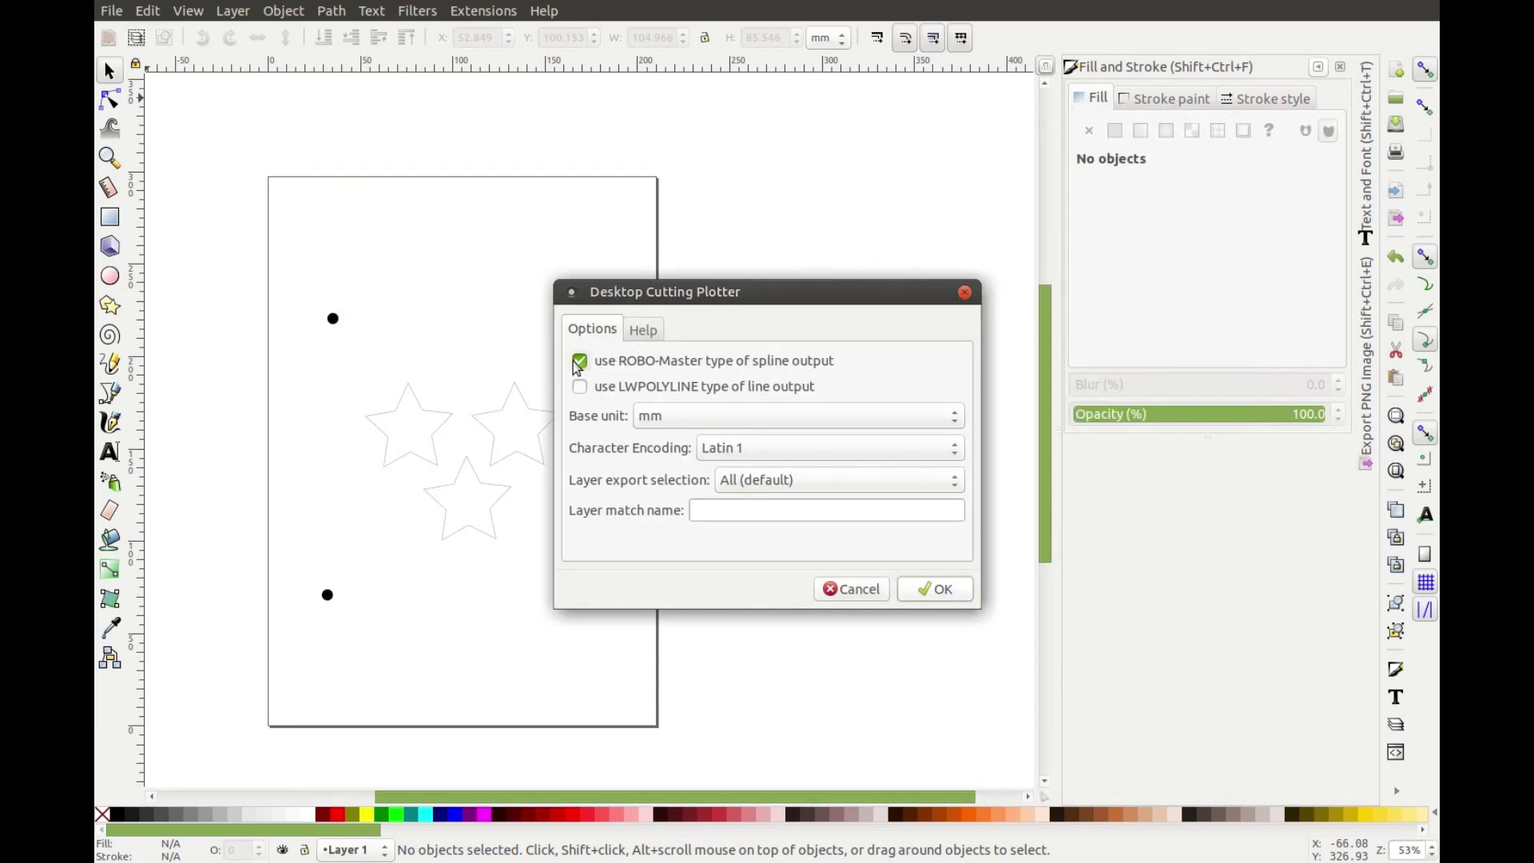
Step: Export the DXF with ROBO-Master spline output disabled and LWPOLYLINE line output enabled, keeping mm as the base unit
{"action": "left_click", "coordinate": [578, 364]}
{"action": "left_click", "coordinate": [580, 387]}
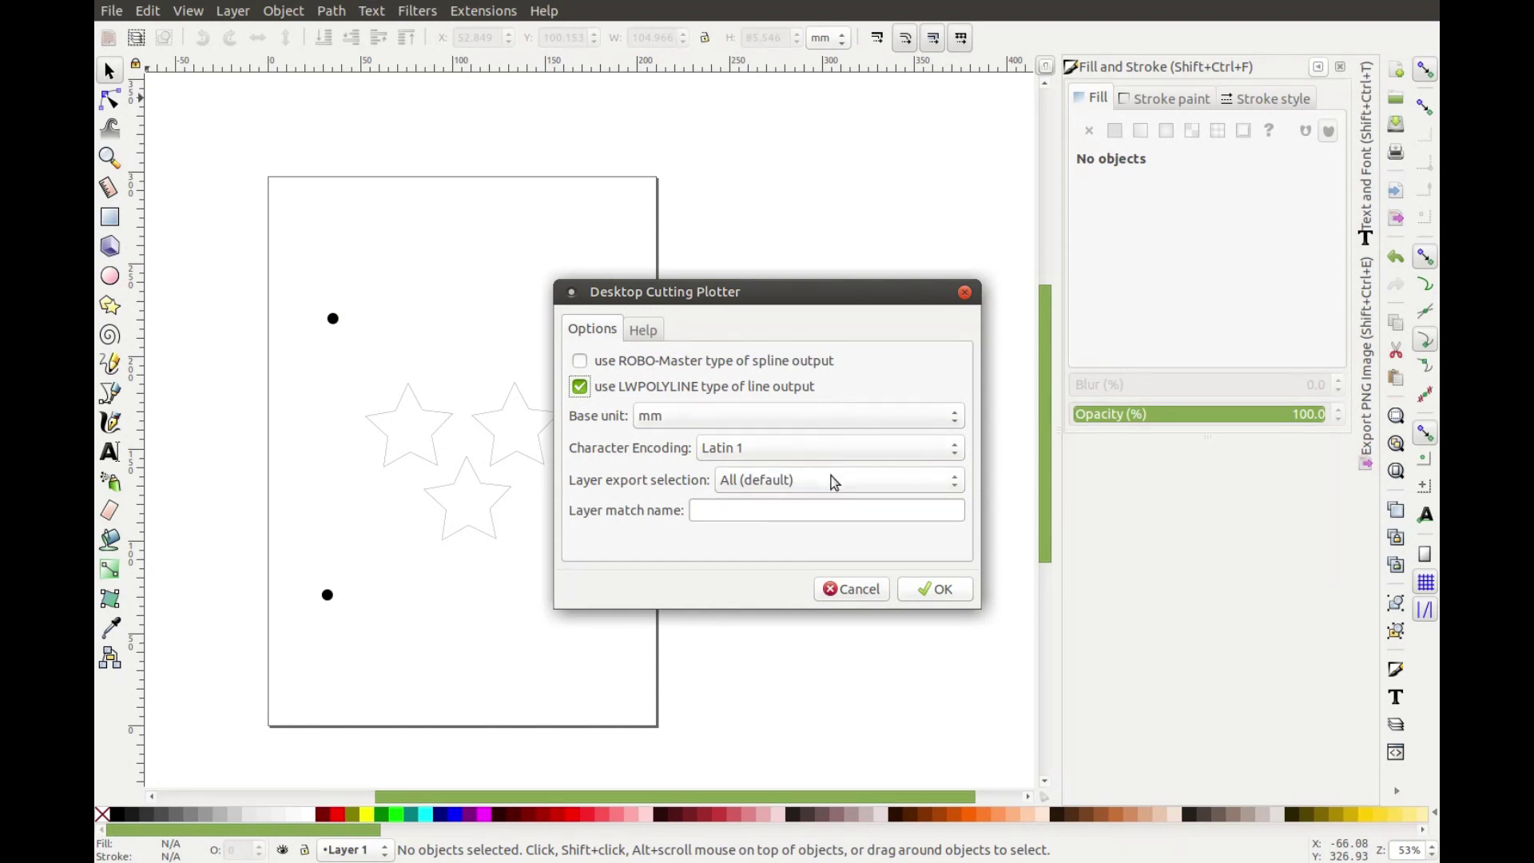
{"action": "left_click", "coordinate": [926, 592]}
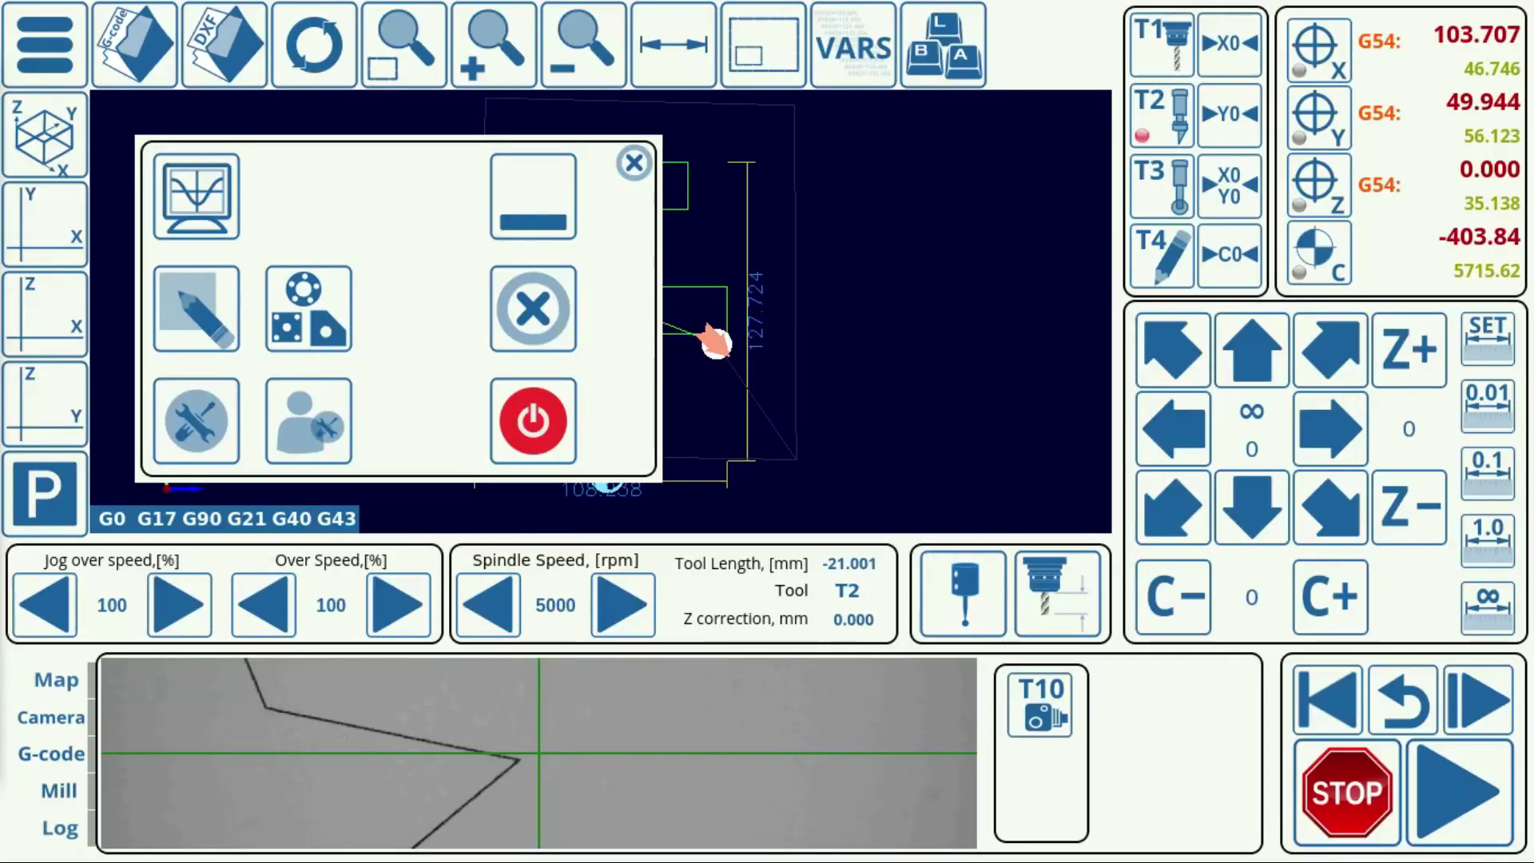
Step: In myCNC, select cnc-vision-test-002.dxf for DXF import and keep Layer_1 assigned to Knife with tool T2
{"action": "left_click", "coordinate": [231, 60]}
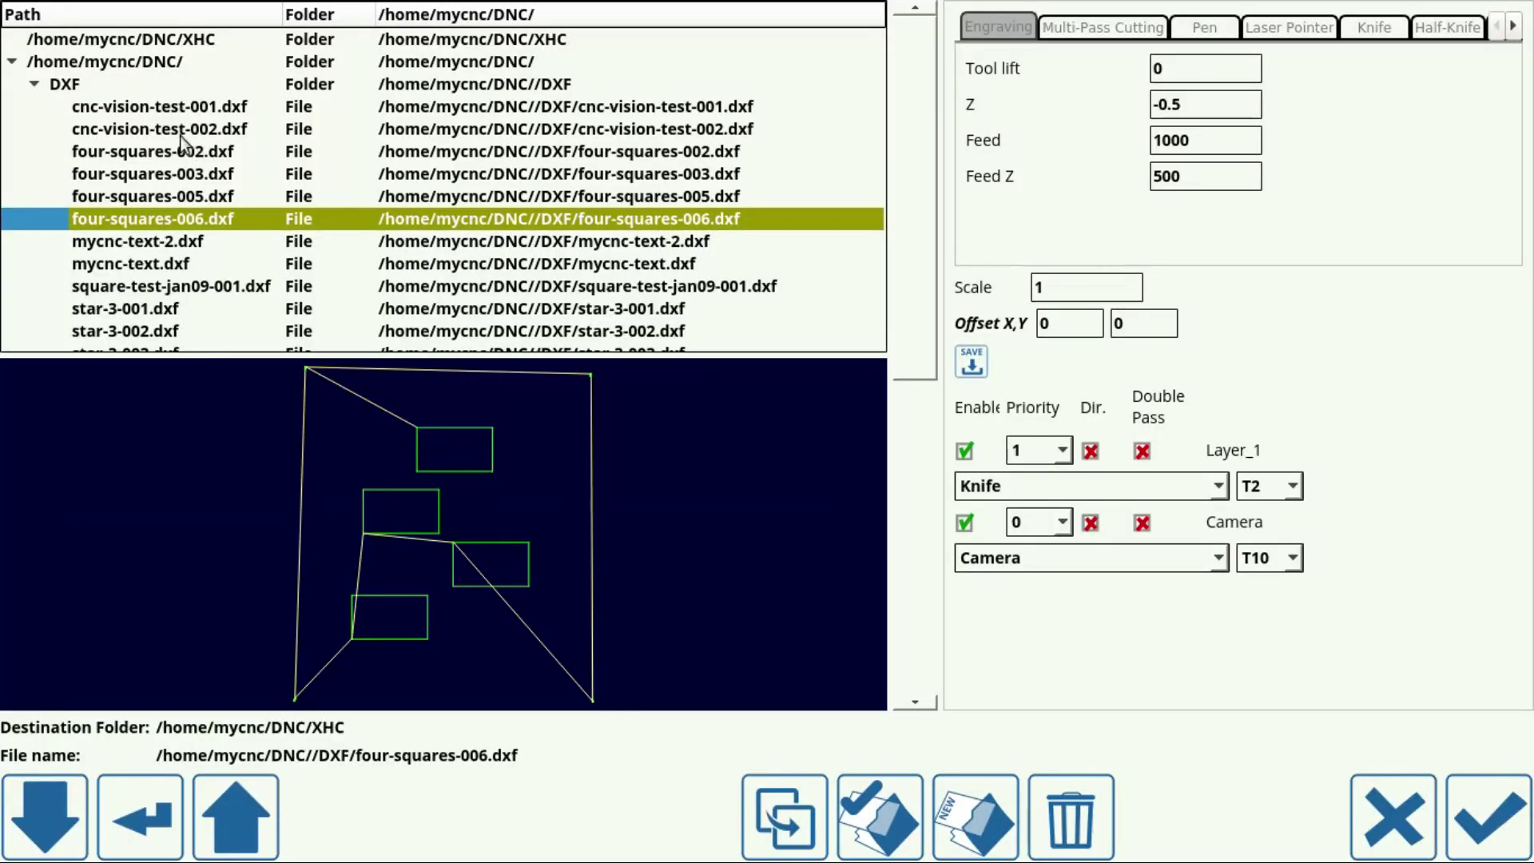
{"action": "left_click", "coordinate": [162, 129]}
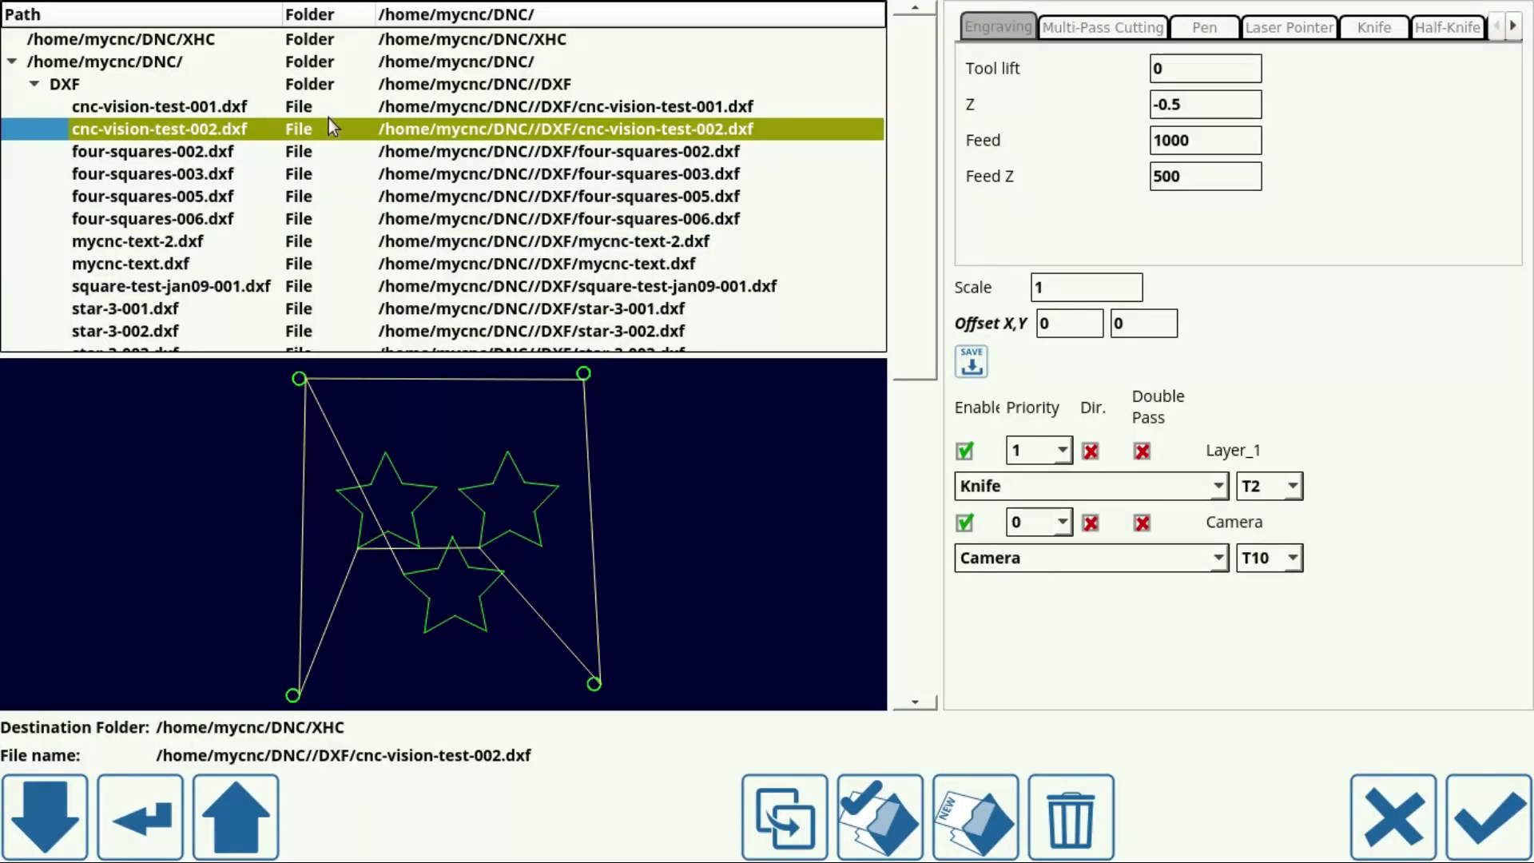
{"action": "left_click", "coordinate": [1042, 483]}
{"action": "left_click", "coordinate": [1042, 483]}
{"action": "left_click", "coordinate": [1267, 483]}
{"action": "left_click", "coordinate": [1255, 121]}
Step: Keep the Camera layer at priority 0 with the Camera operation and tool T10, import the DXF, and close the pop-up over the toolpath view
{"action": "left_click", "coordinate": [1027, 524]}
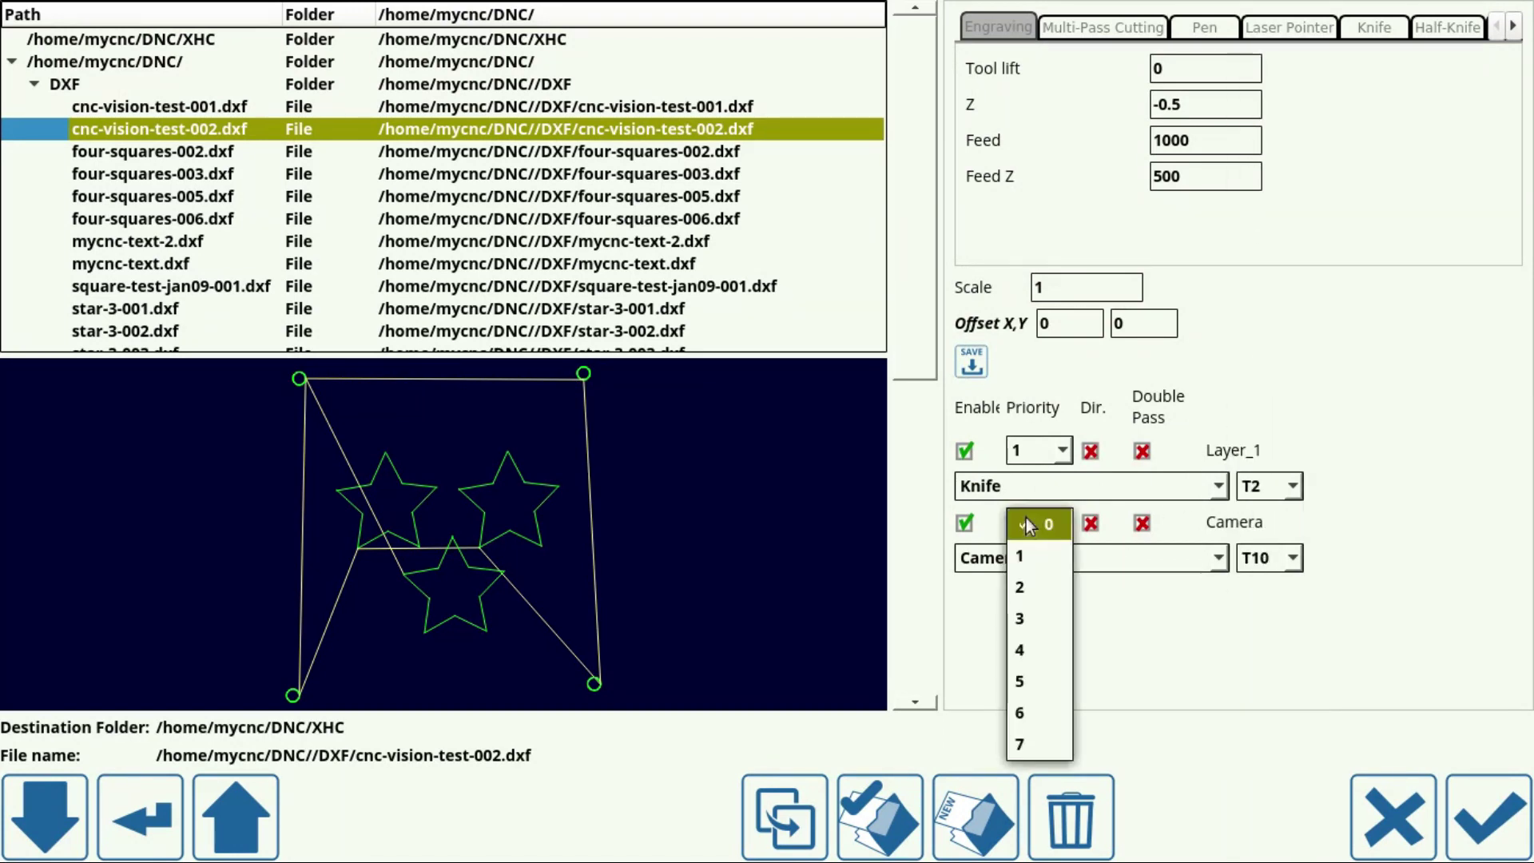
{"action": "left_click", "coordinate": [1025, 518]}
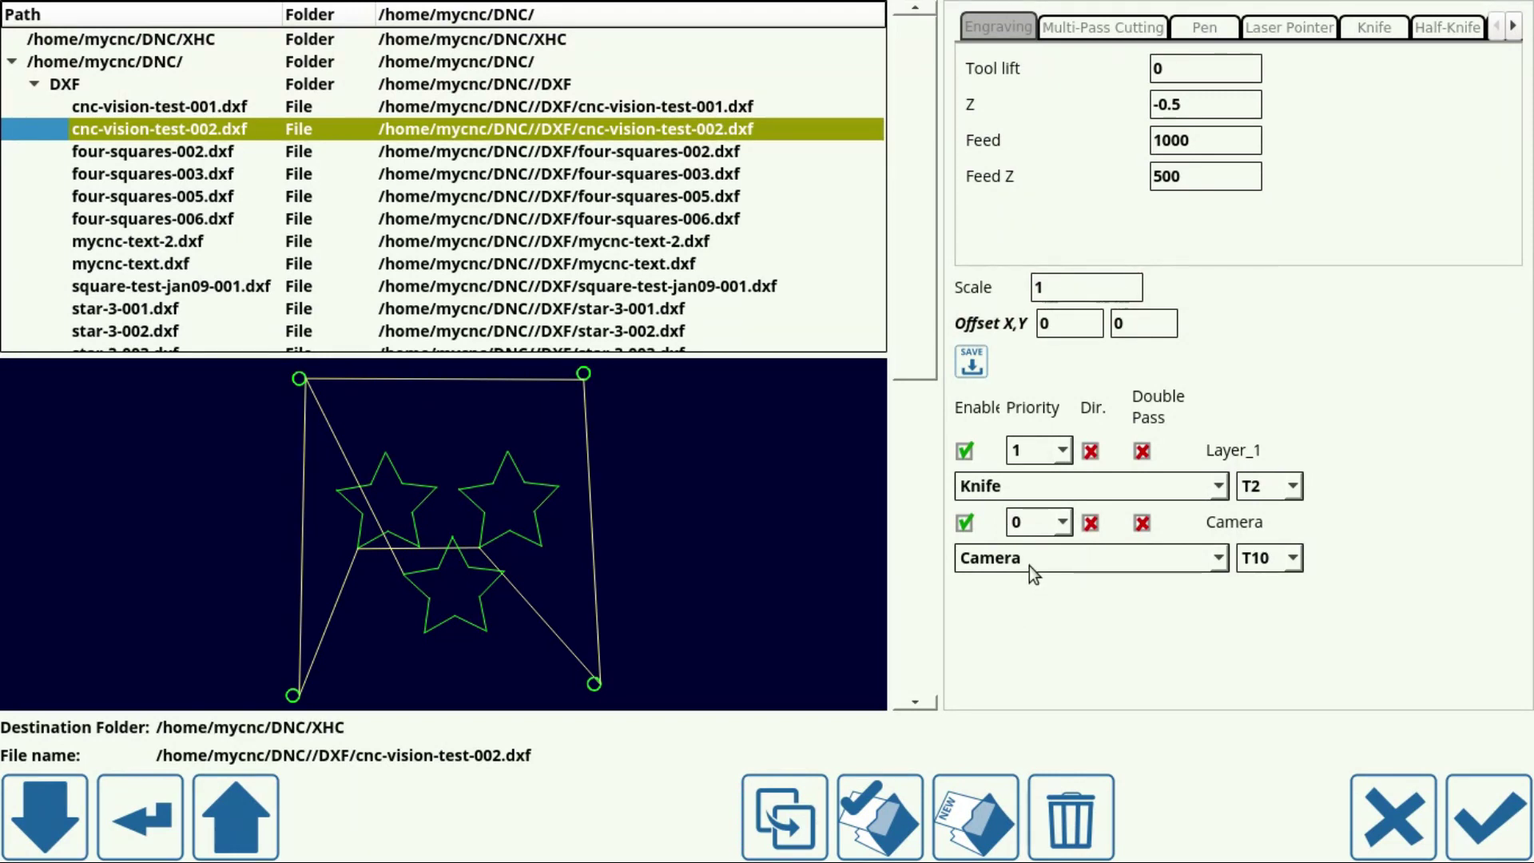
{"action": "left_click", "coordinate": [1029, 563]}
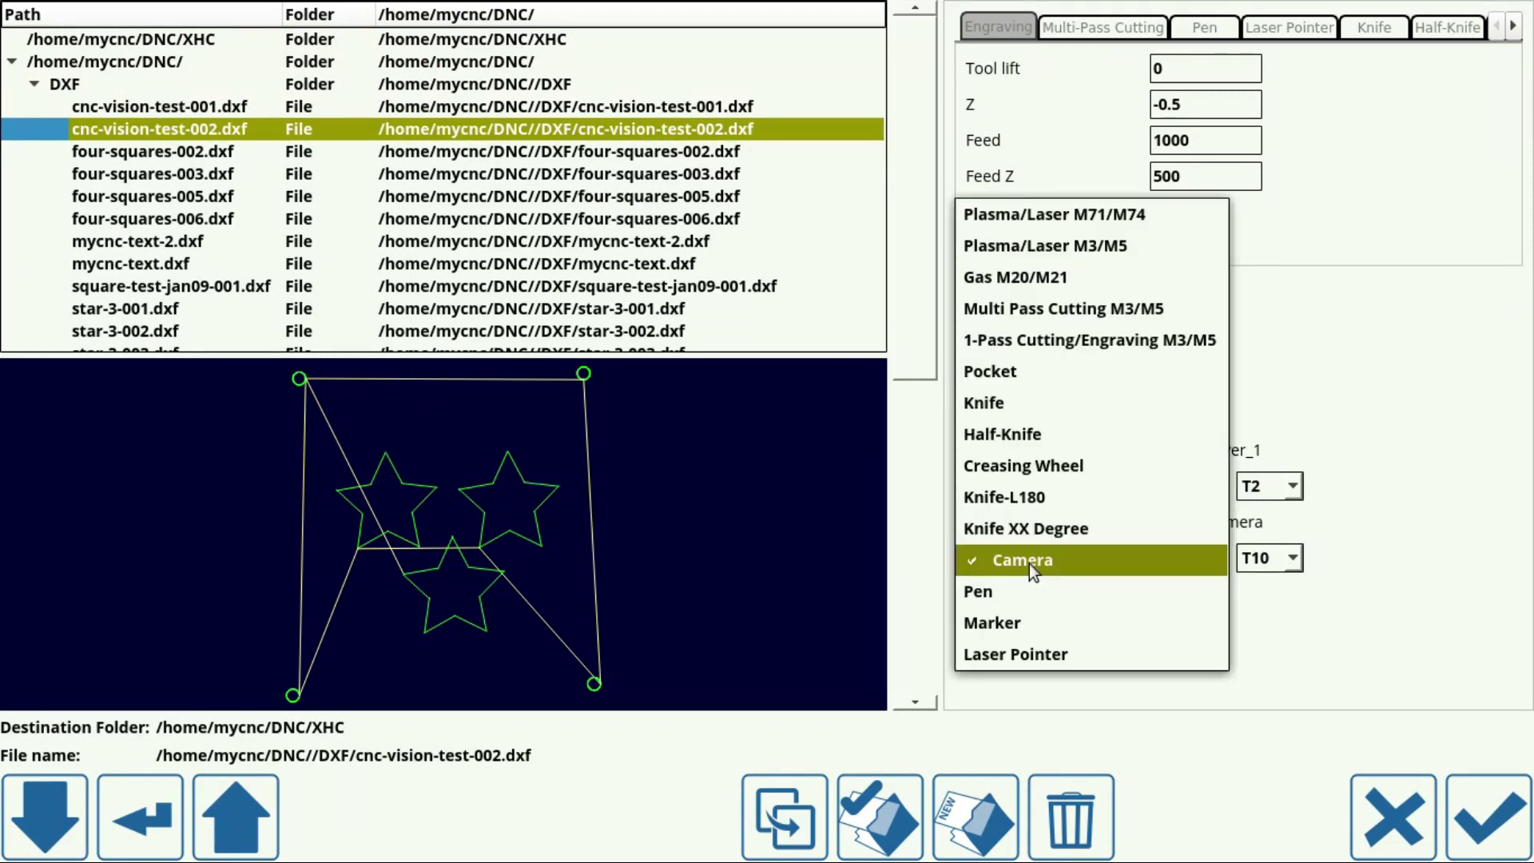
{"action": "left_click", "coordinate": [1118, 561]}
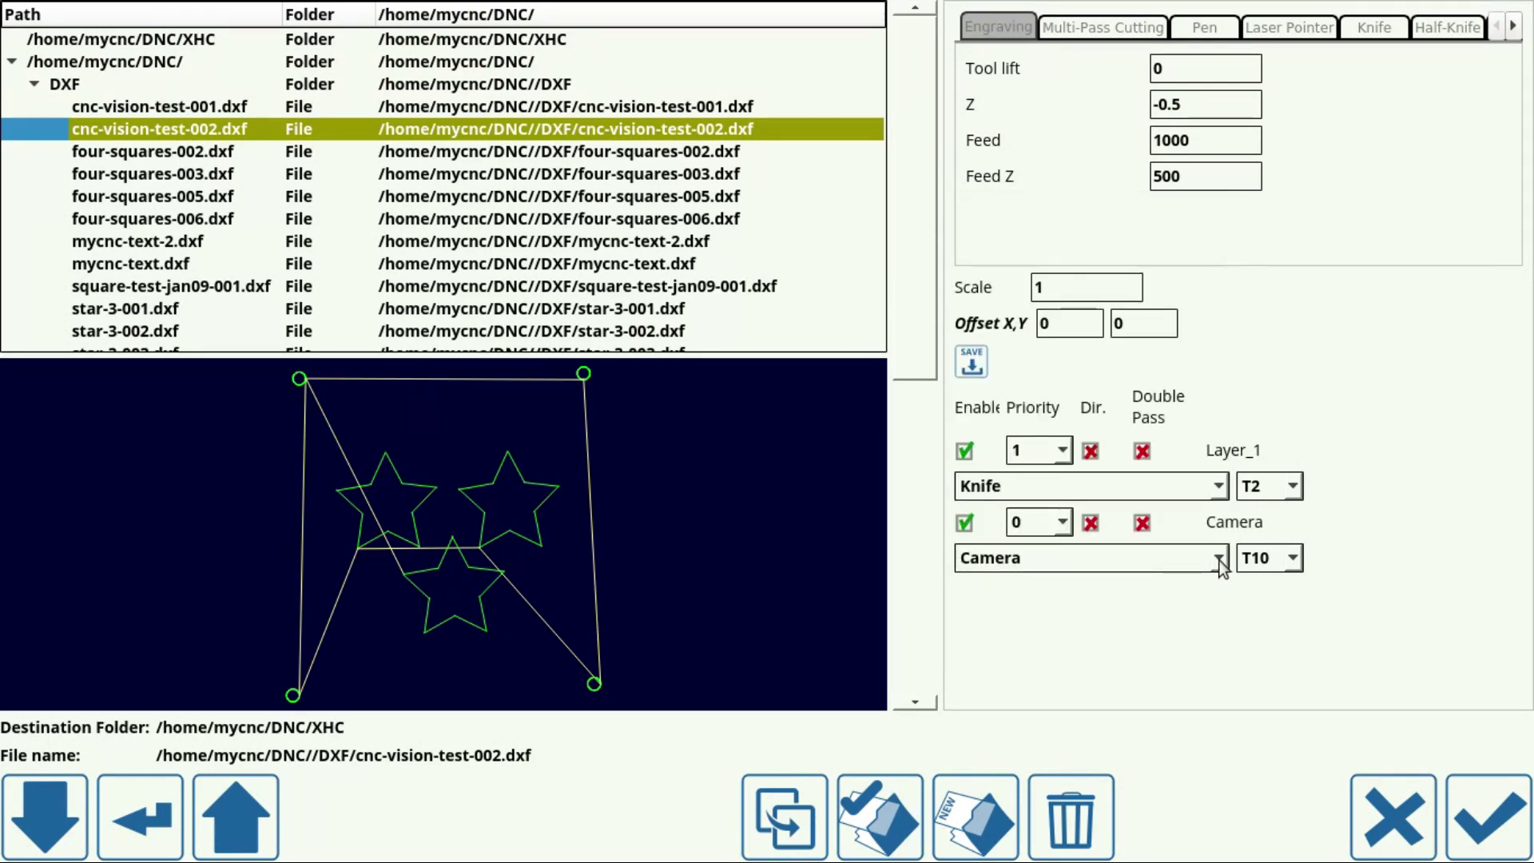
{"action": "left_click", "coordinate": [1262, 559]}
{"action": "left_click", "coordinate": [1274, 375]}
{"action": "left_click", "coordinate": [1488, 817]}
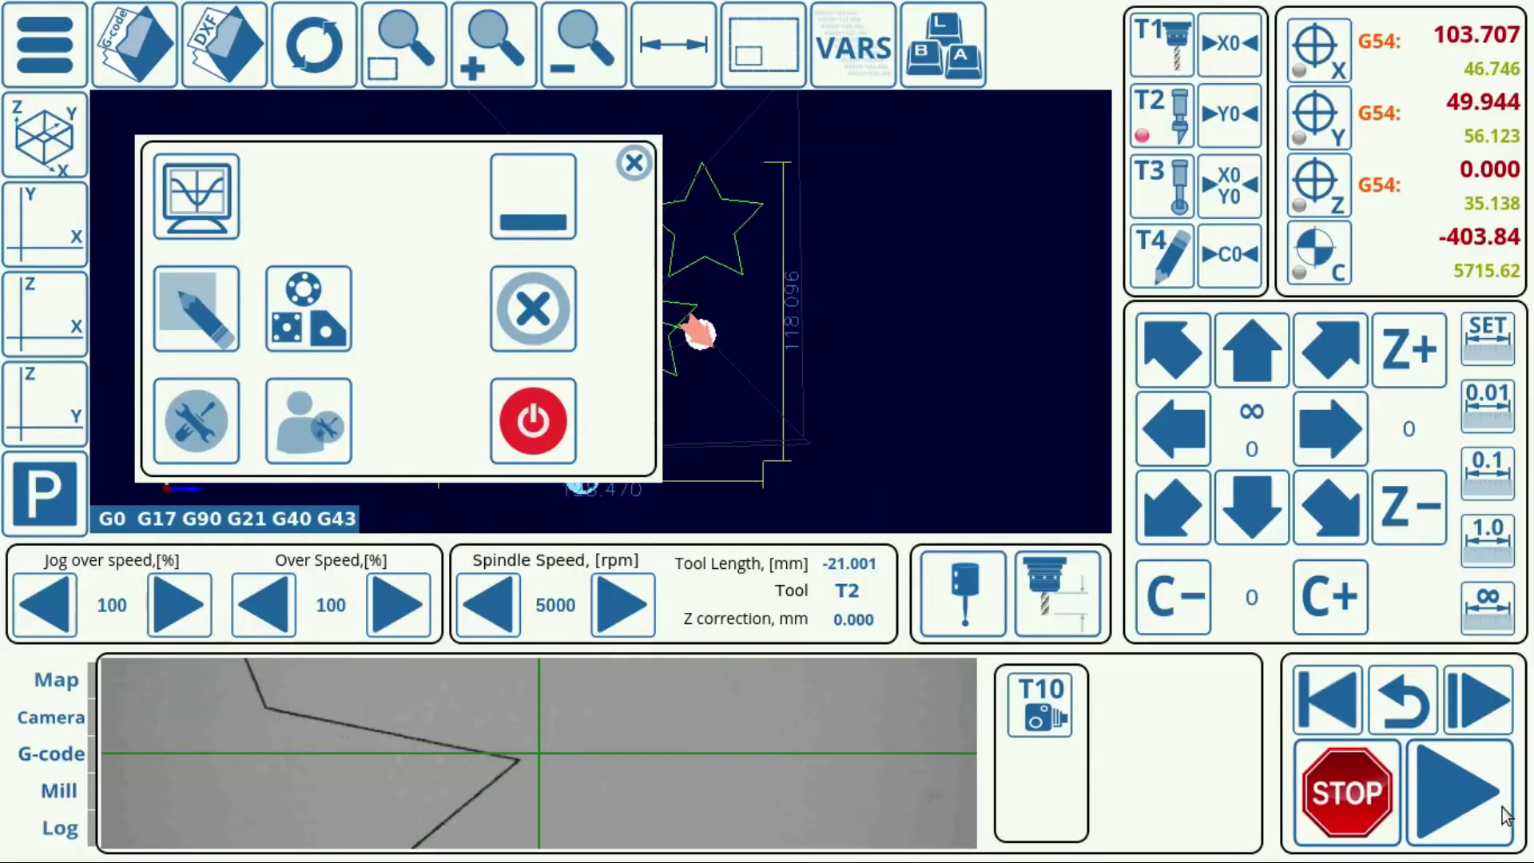
{"action": "left_click", "coordinate": [632, 163]}
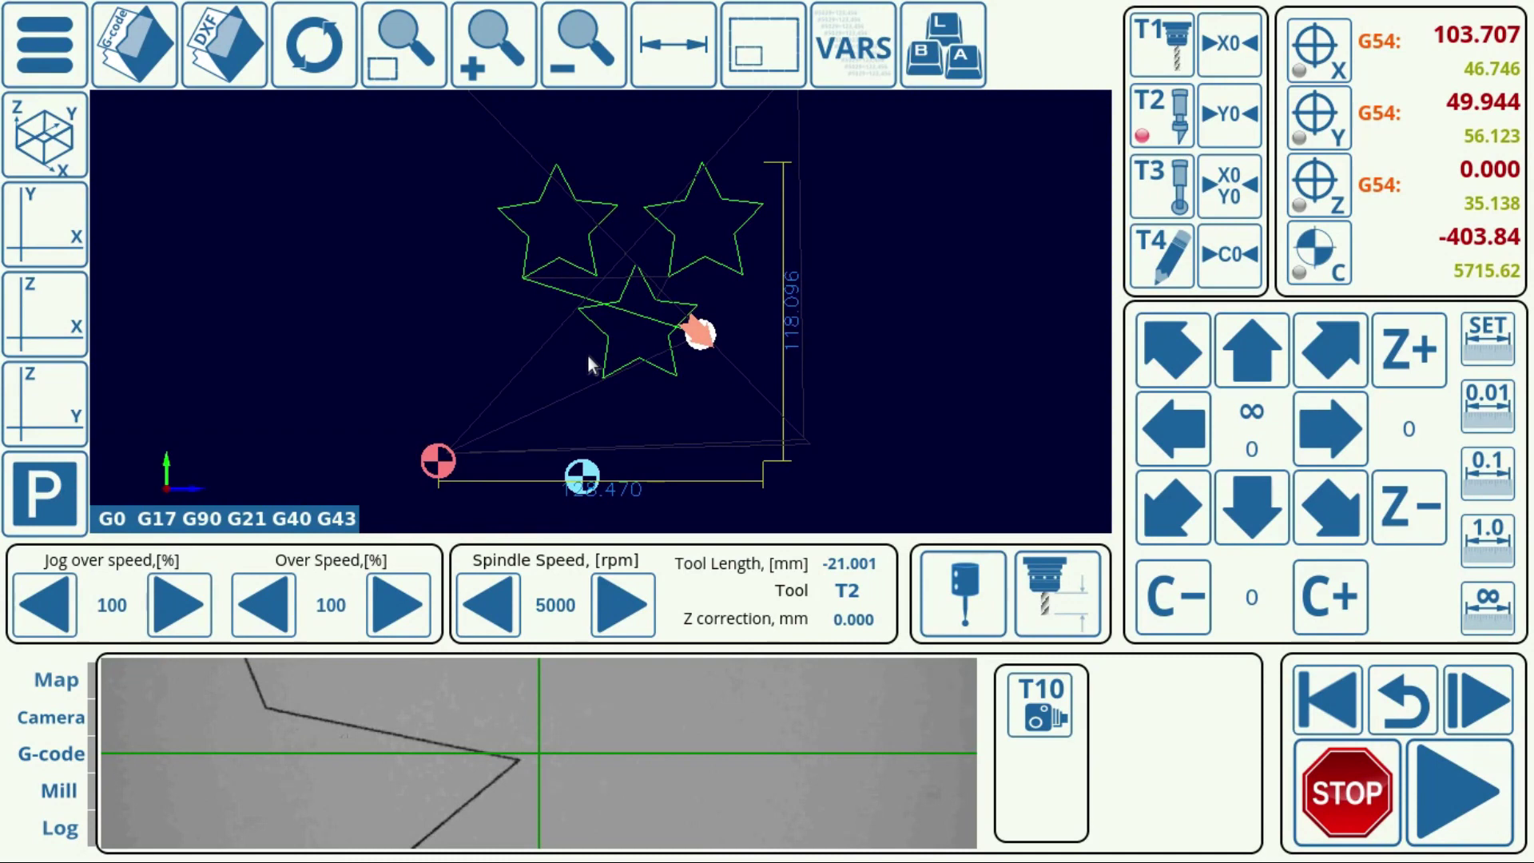
Step: Open the Camera page of the CNC settings
{"action": "left_click", "coordinate": [36, 56]}
{"action": "left_click", "coordinate": [197, 411]}
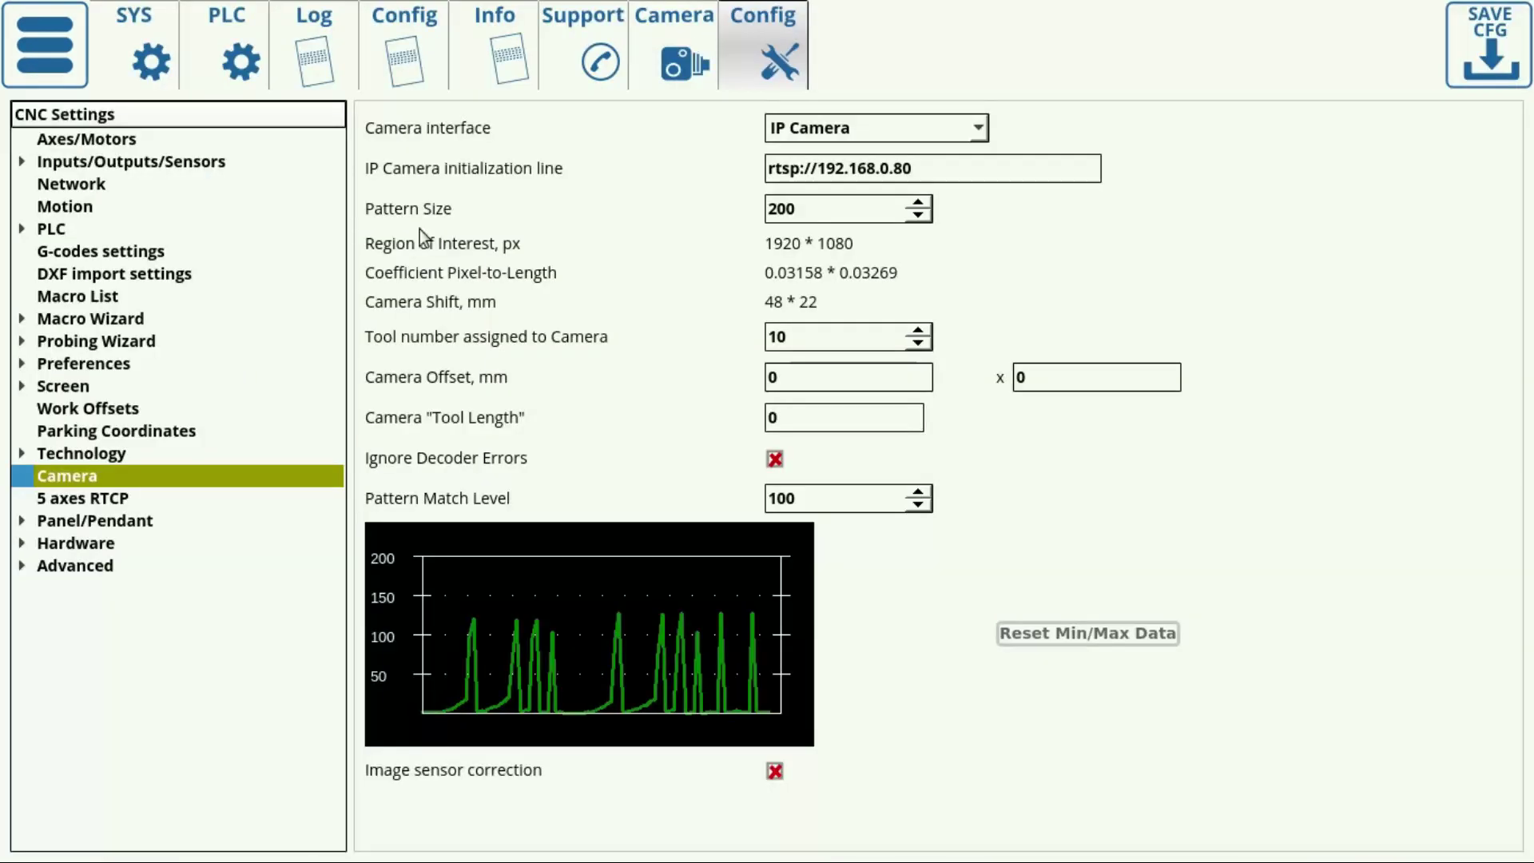
Step: Check the live camera image and the stored marker pattern, and return to the main toolpath screen with its pop-up closed
{"action": "left_click", "coordinate": [657, 58]}
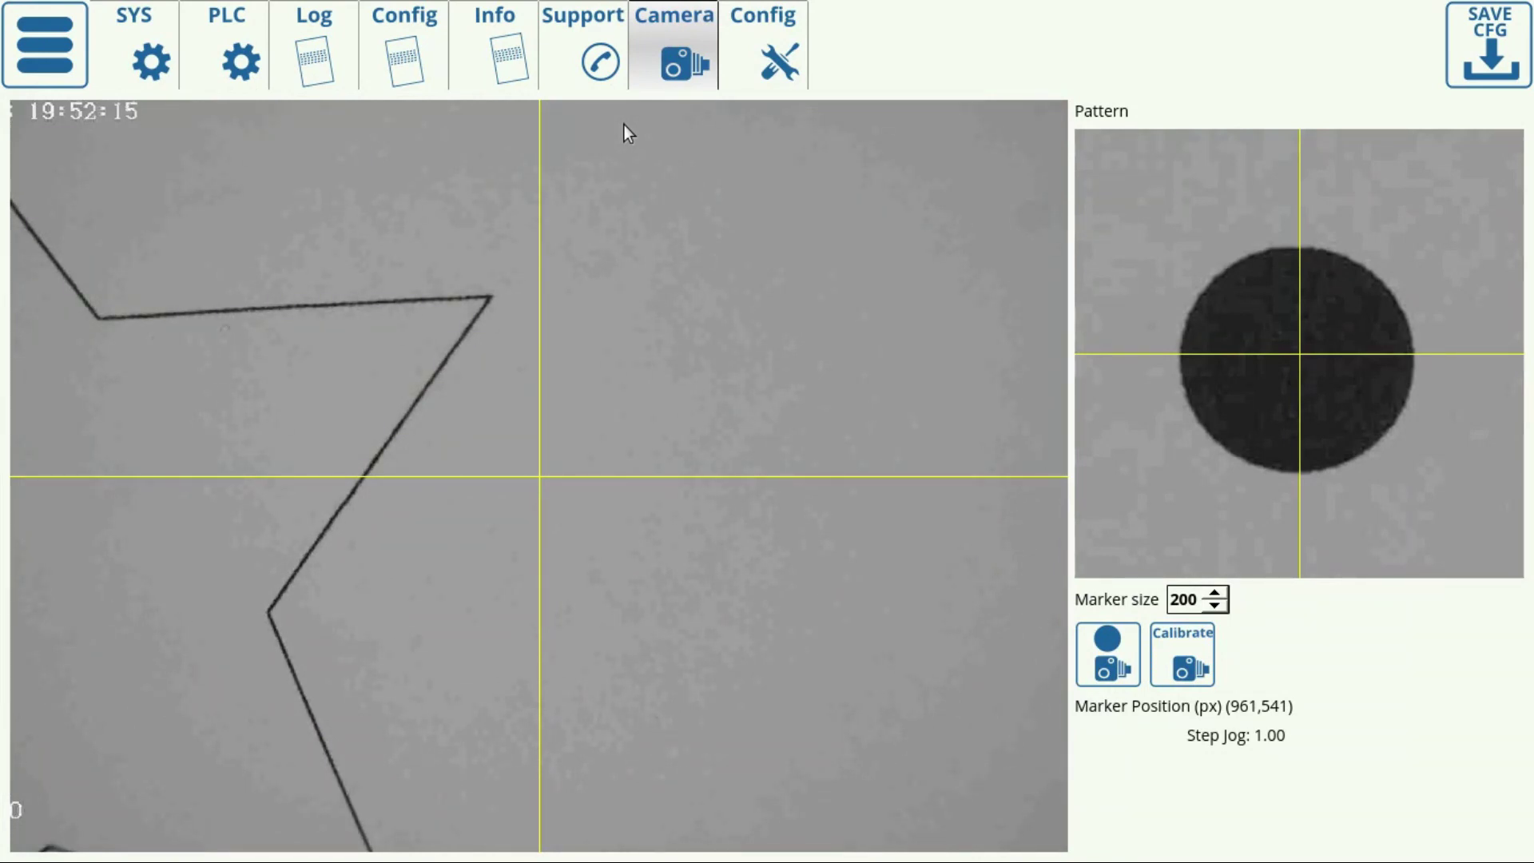
{"action": "left_click", "coordinate": [32, 32]}
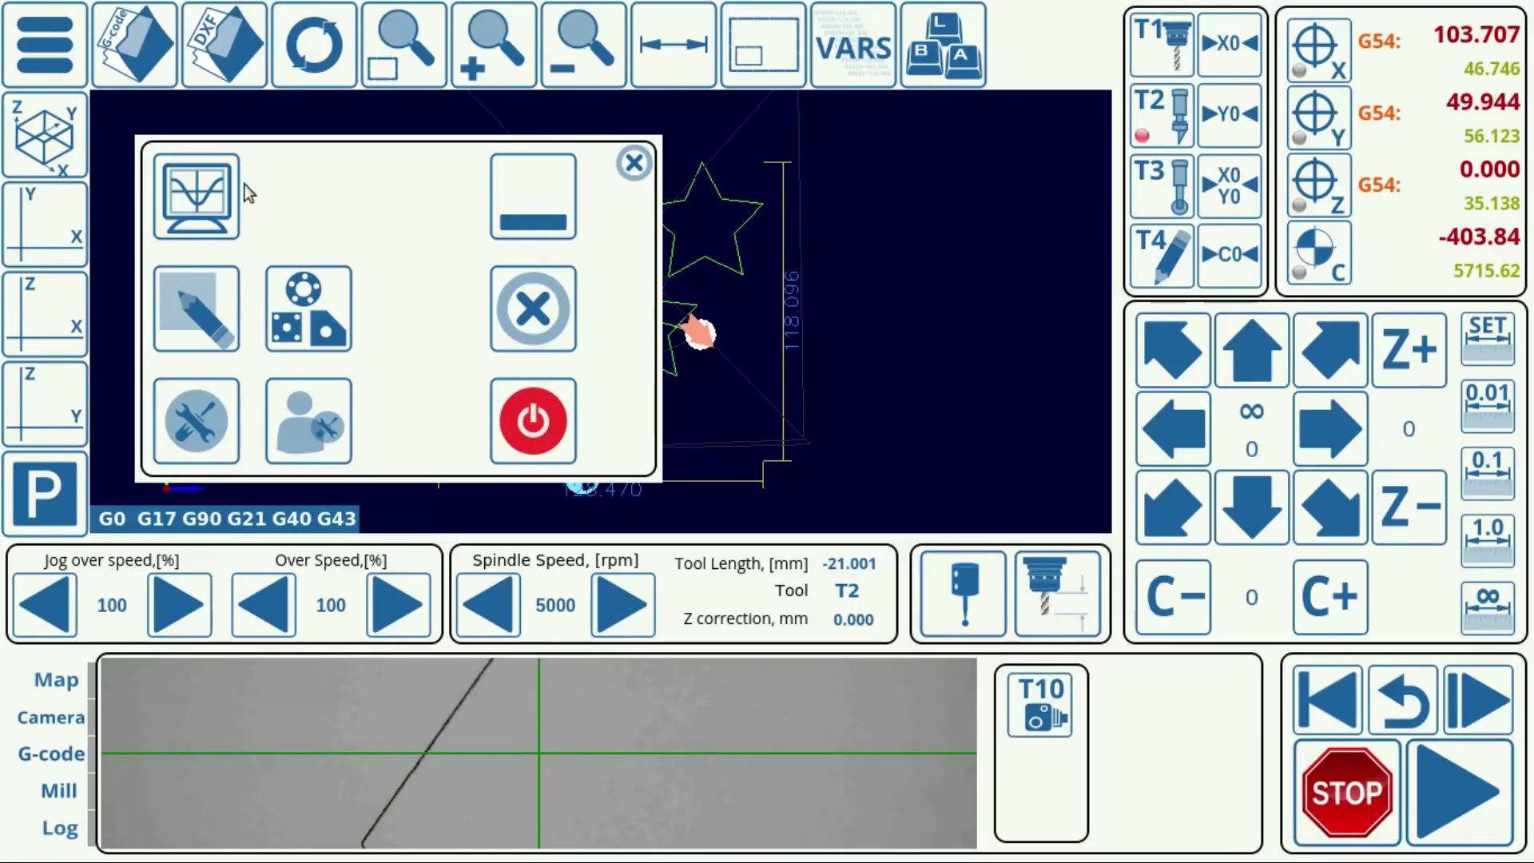
{"action": "left_click", "coordinate": [631, 162]}
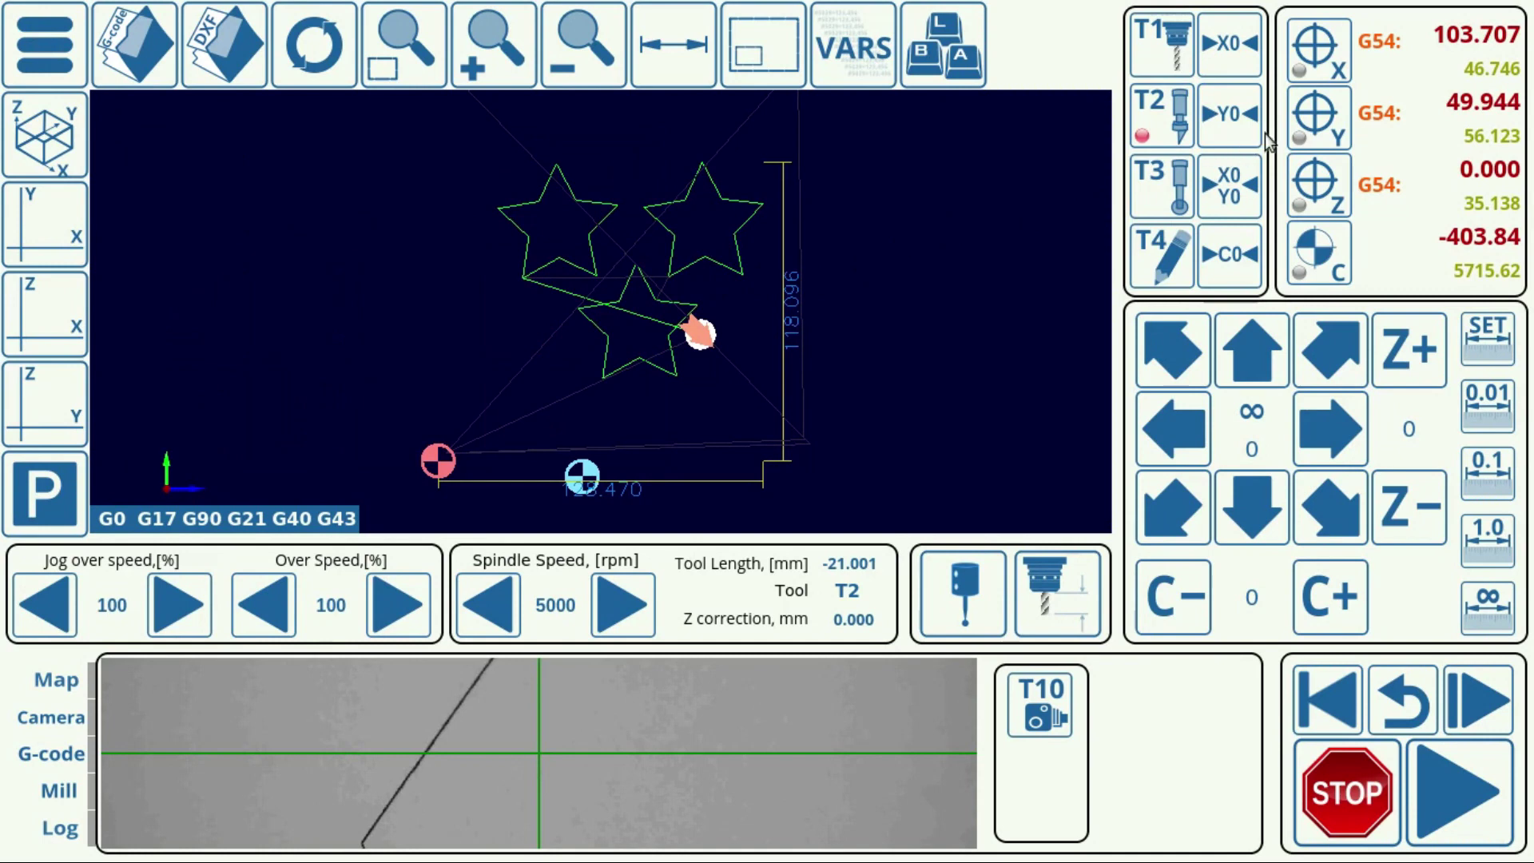
Step: Run the imported star program and monitor its execution in the G-code listing and the camera view, ending on the G-code listing
{"action": "left_click", "coordinate": [1444, 763]}
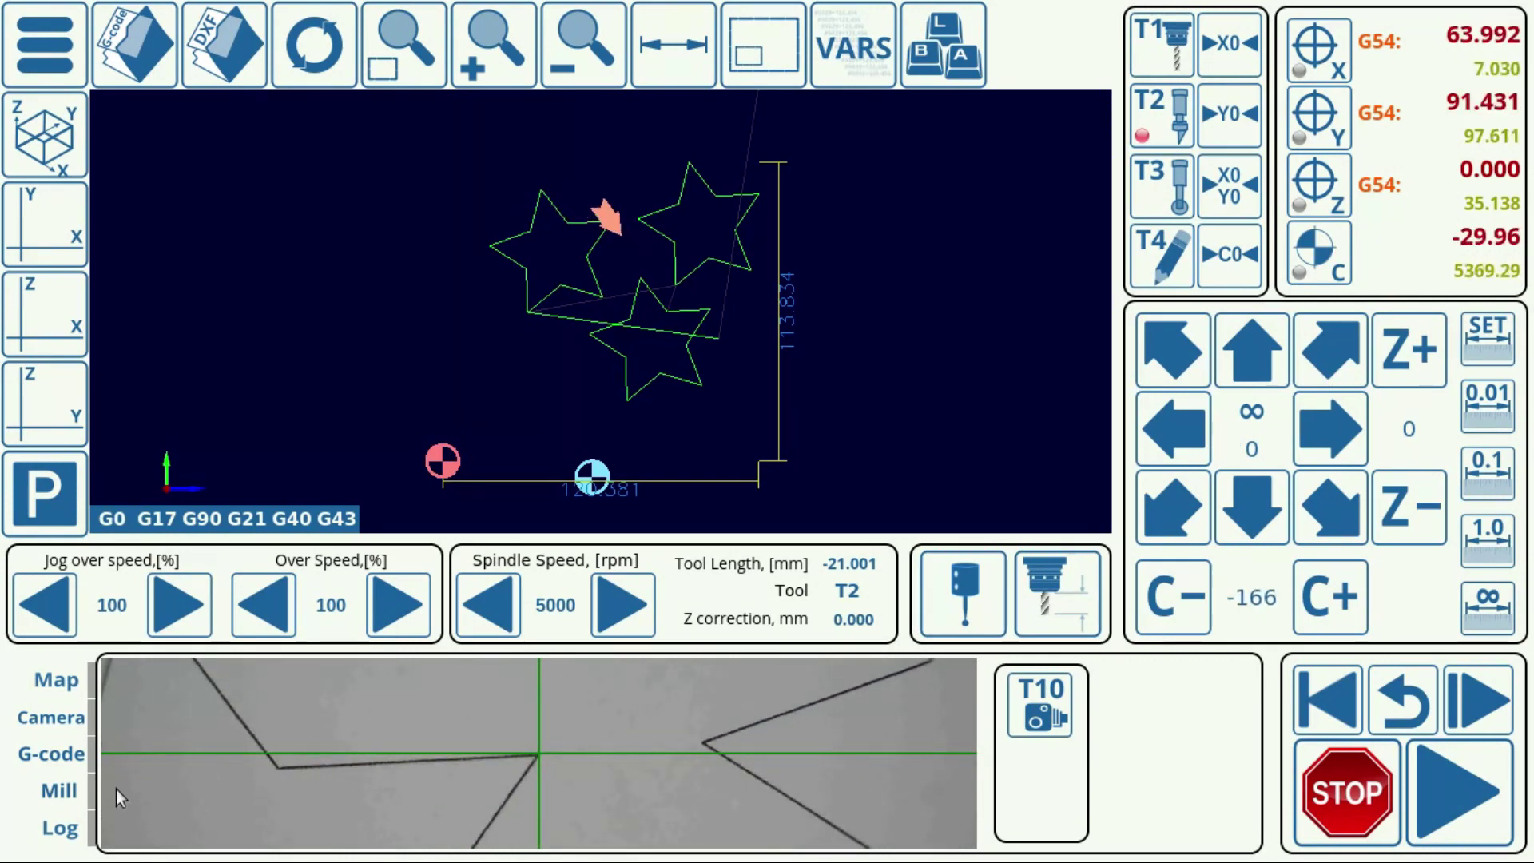
{"action": "left_click", "coordinate": [26, 761]}
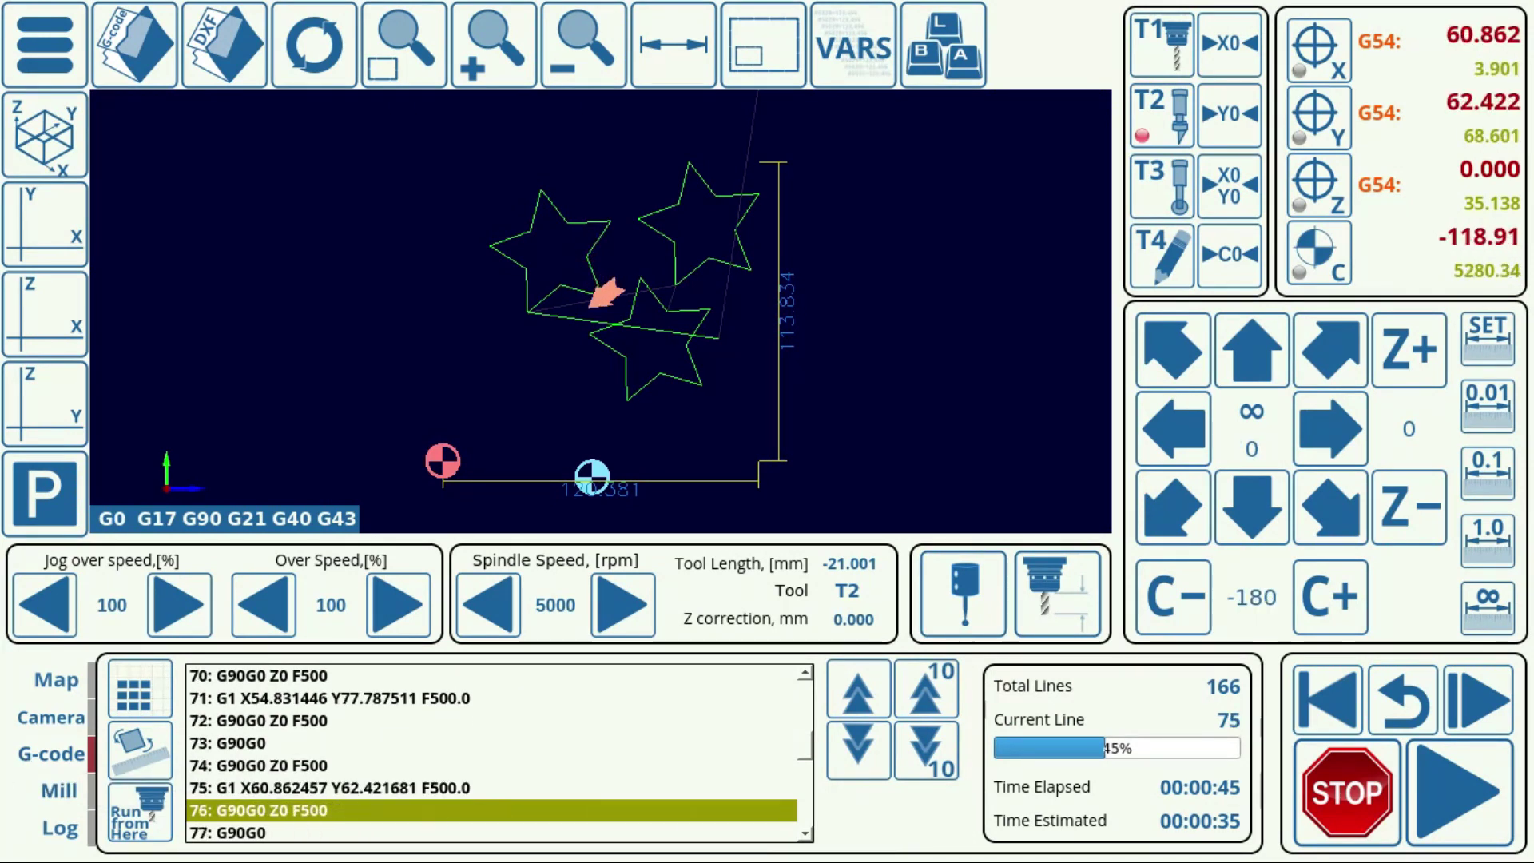
{"action": "left_click", "coordinate": [24, 722]}
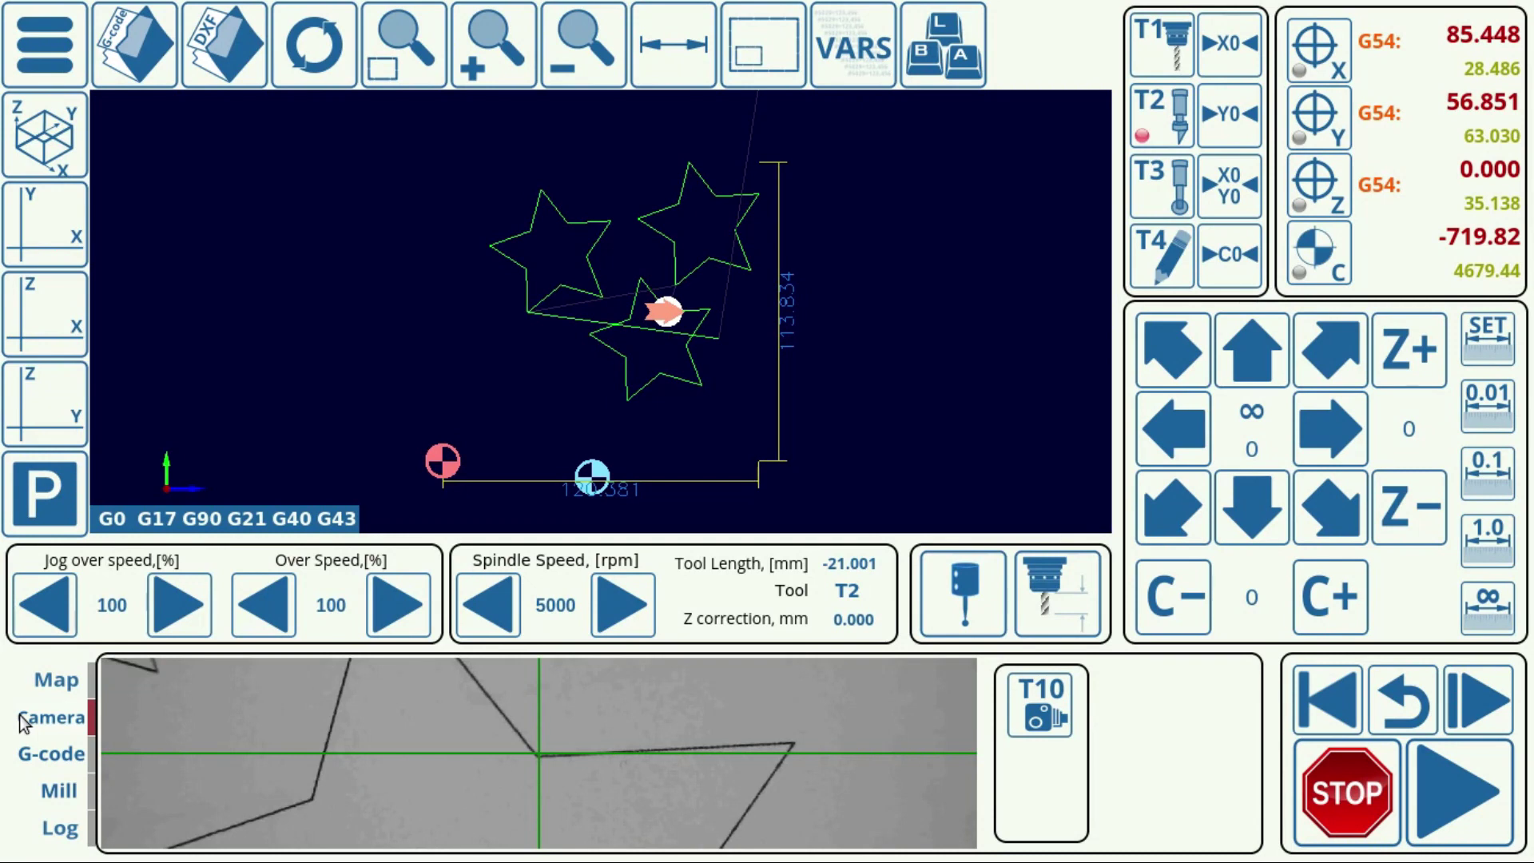
{"action": "left_click", "coordinate": [53, 753]}
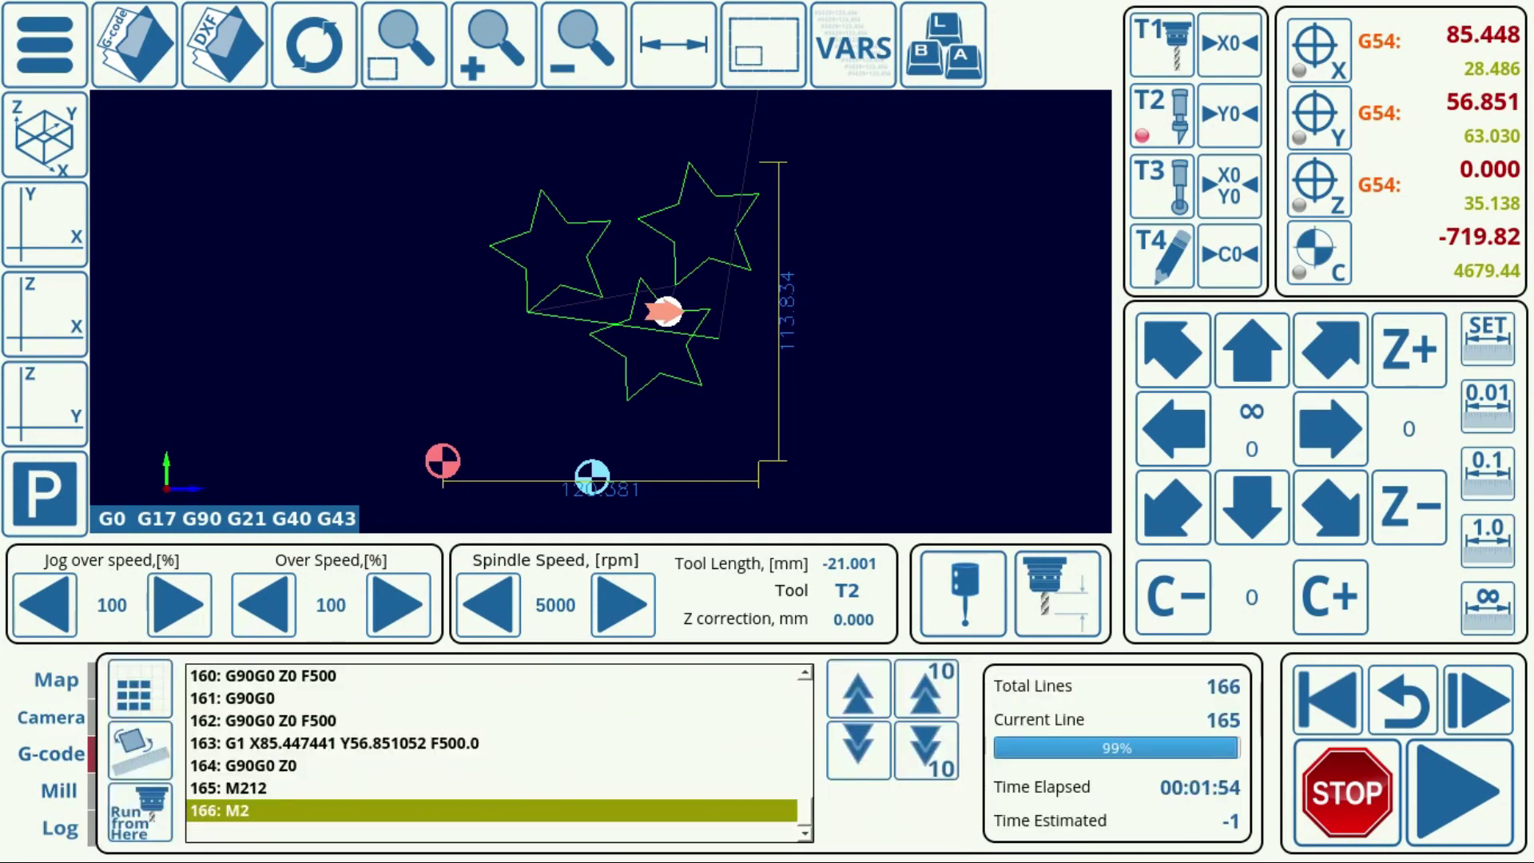